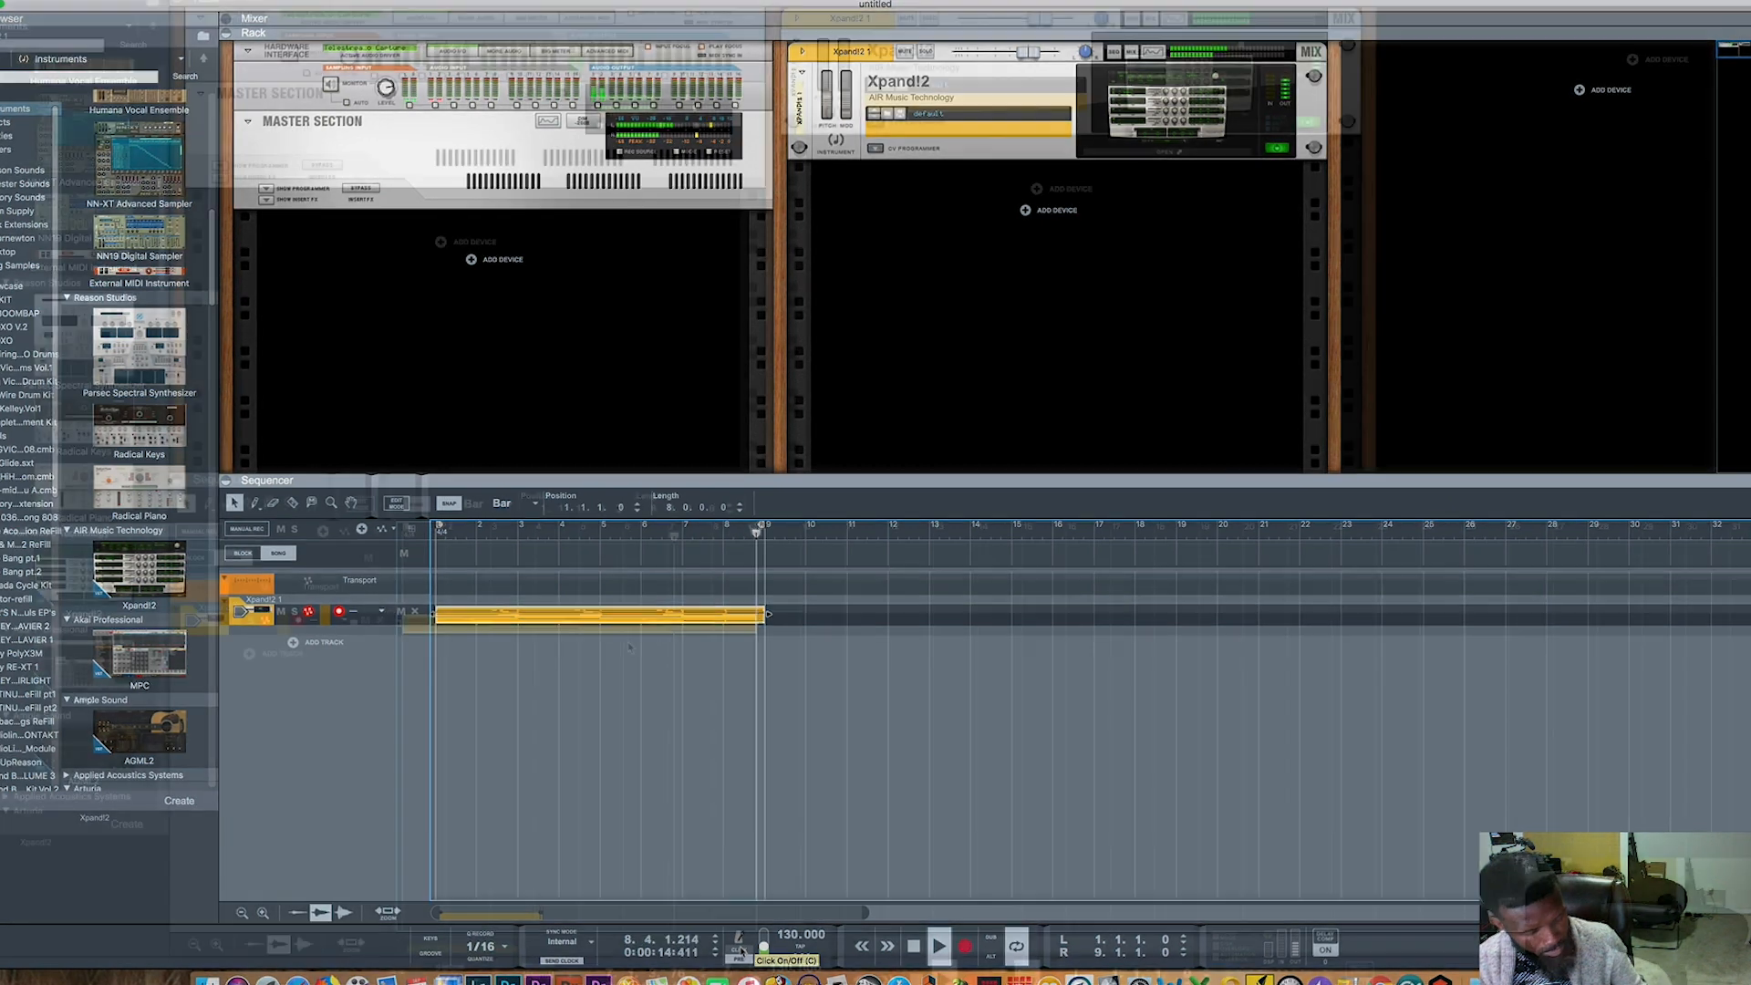
- Open the Xpand!2 clip for note editing, enlarge the sequencer area and examine the notes from bar 1 onwards
double_click(630, 616)
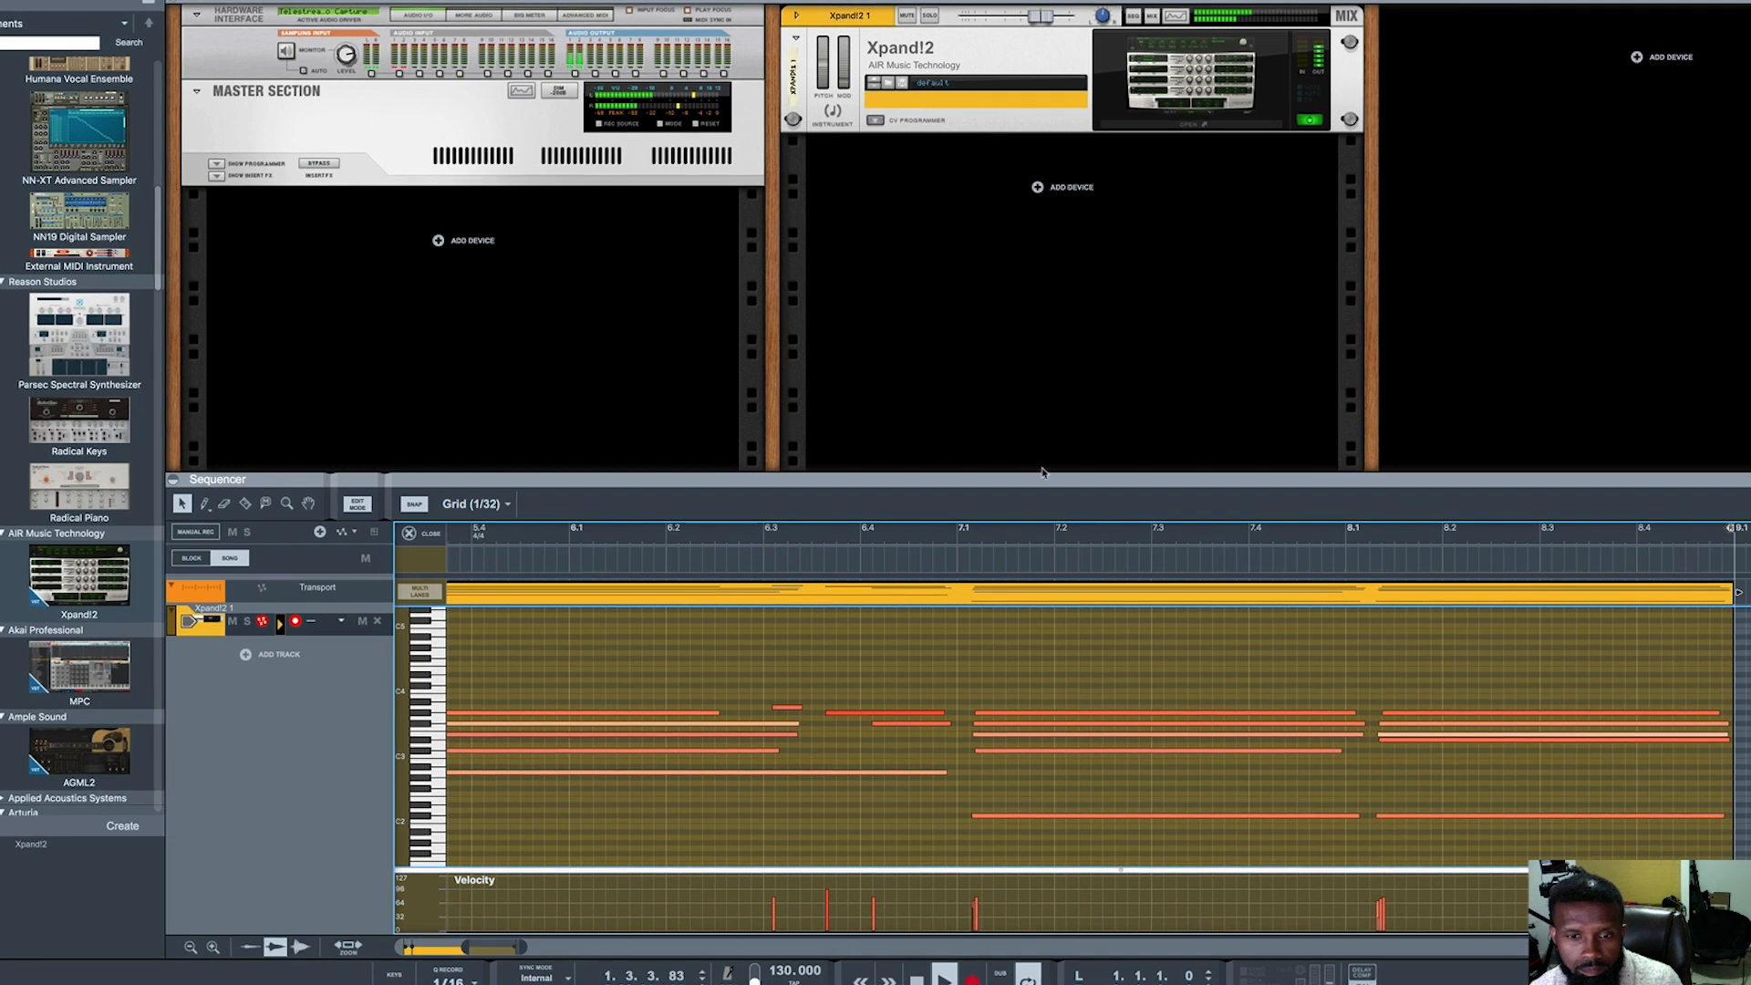
left_click_drag(1045, 473, 1041, 339)
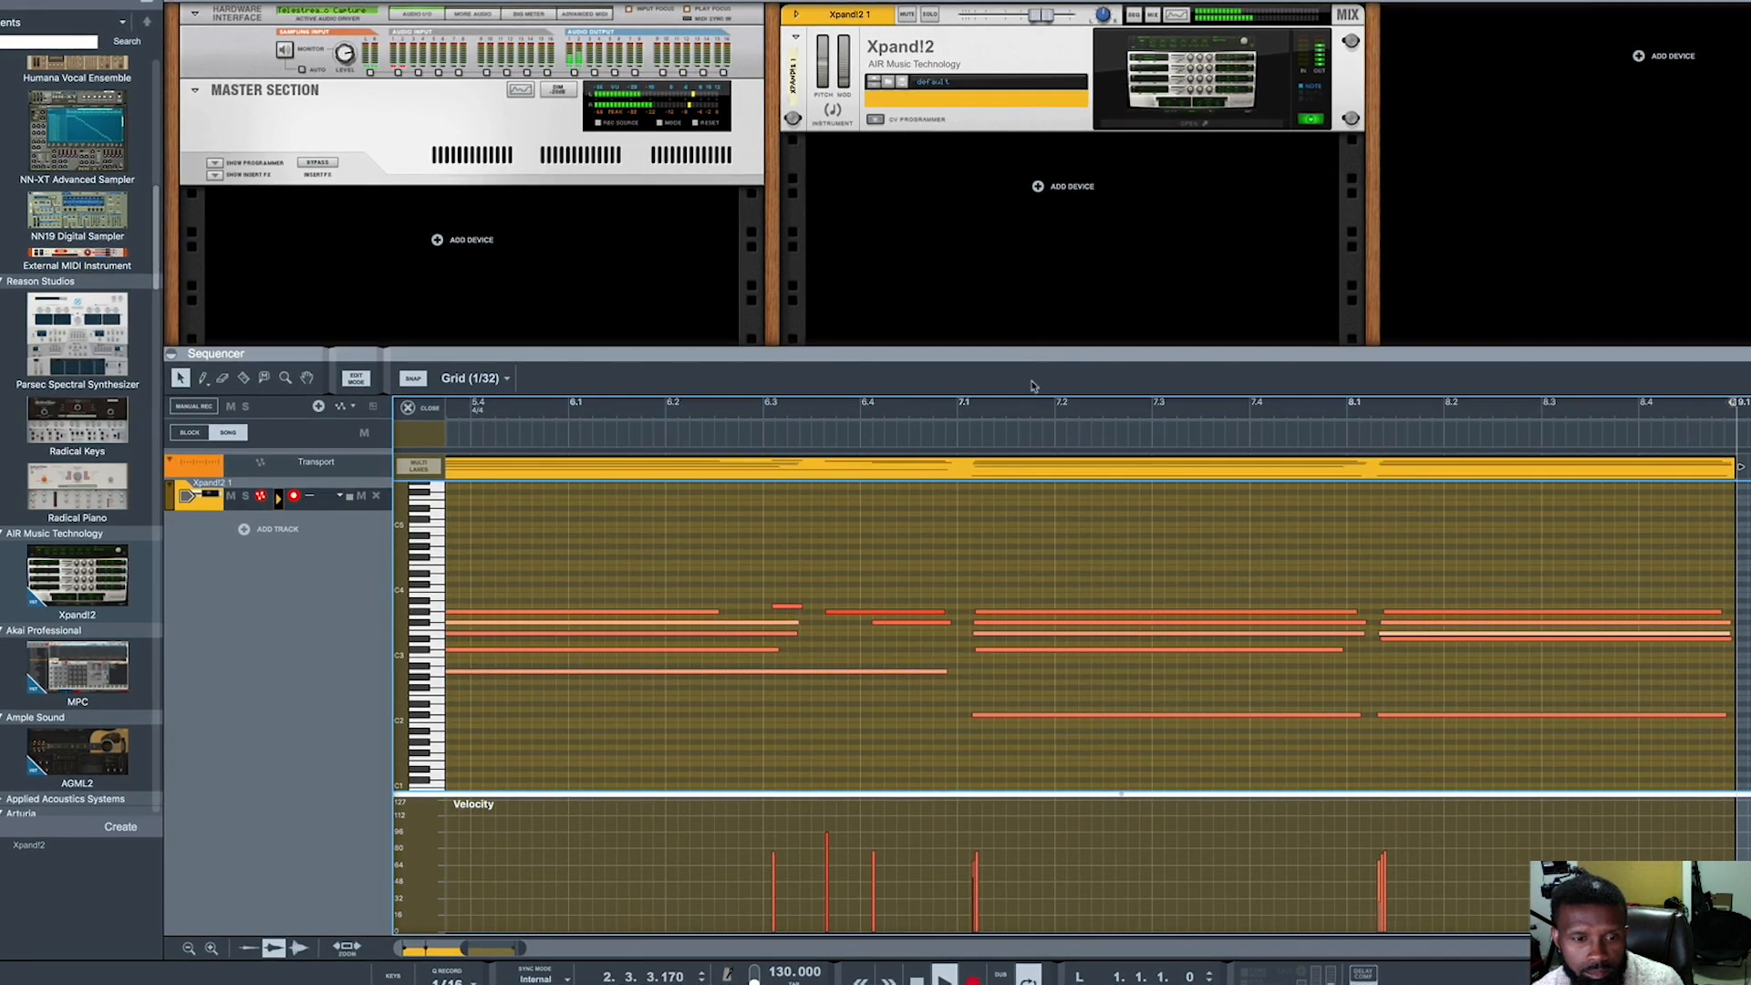
left_click_drag(463, 951, 397, 951)
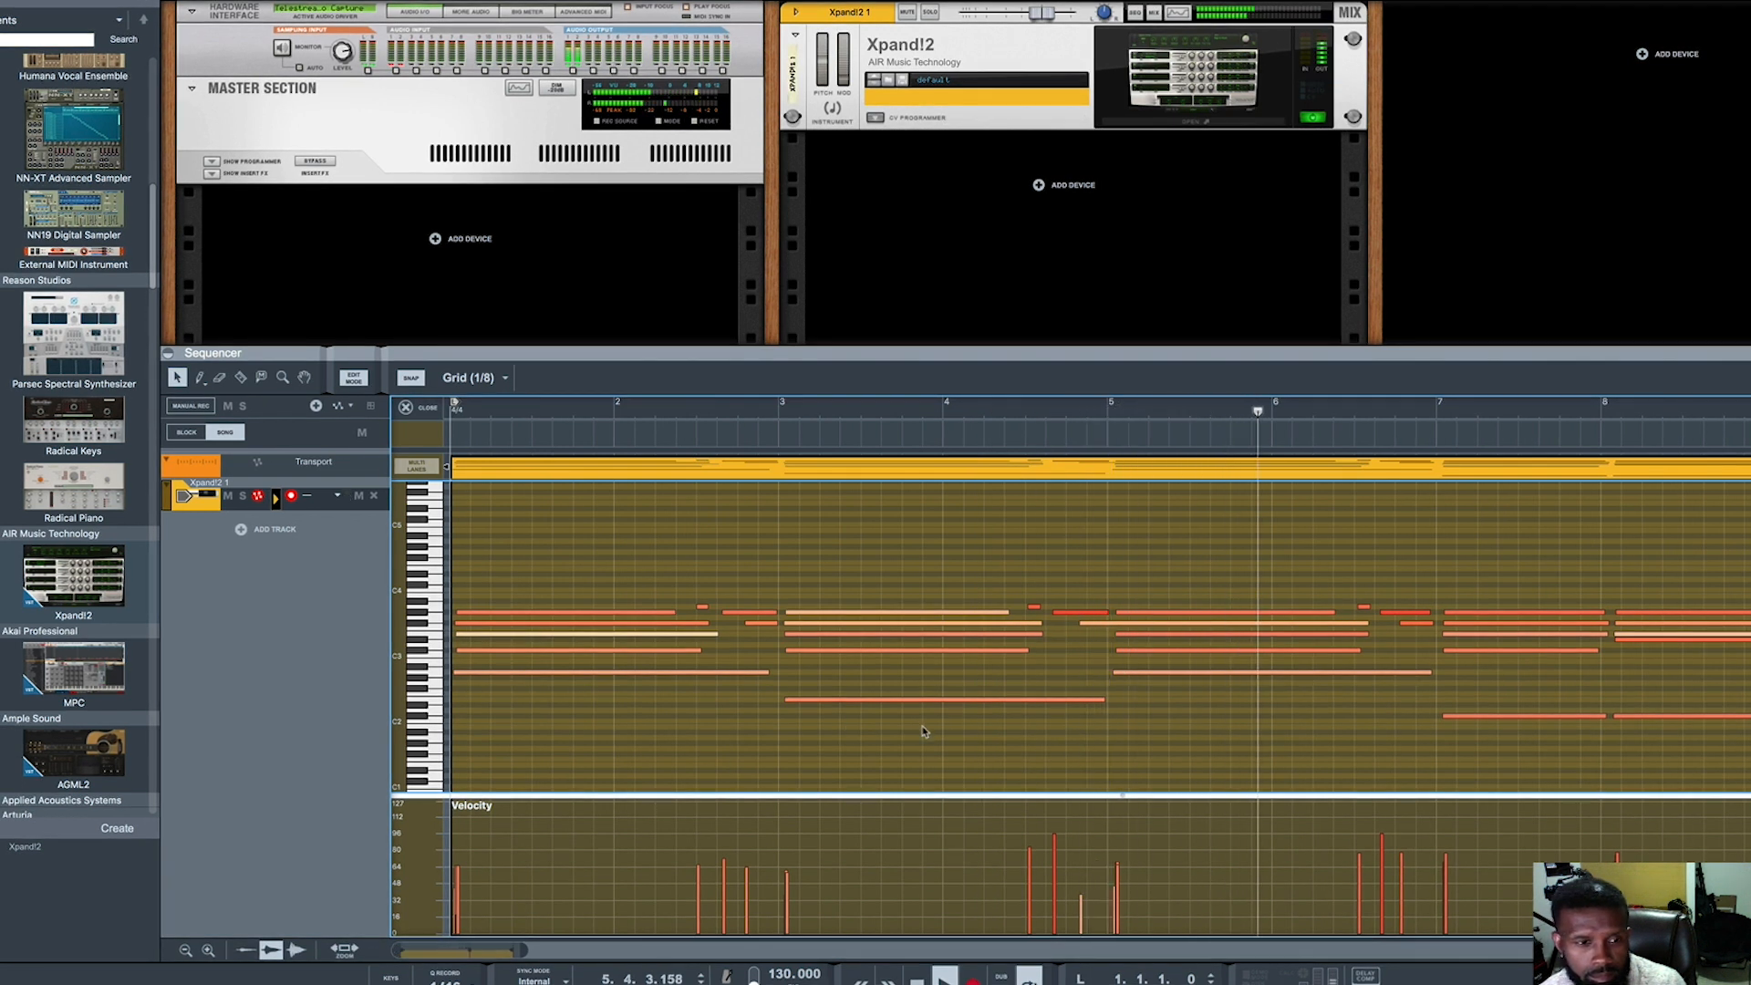
scroll(924, 731, "down", 5)
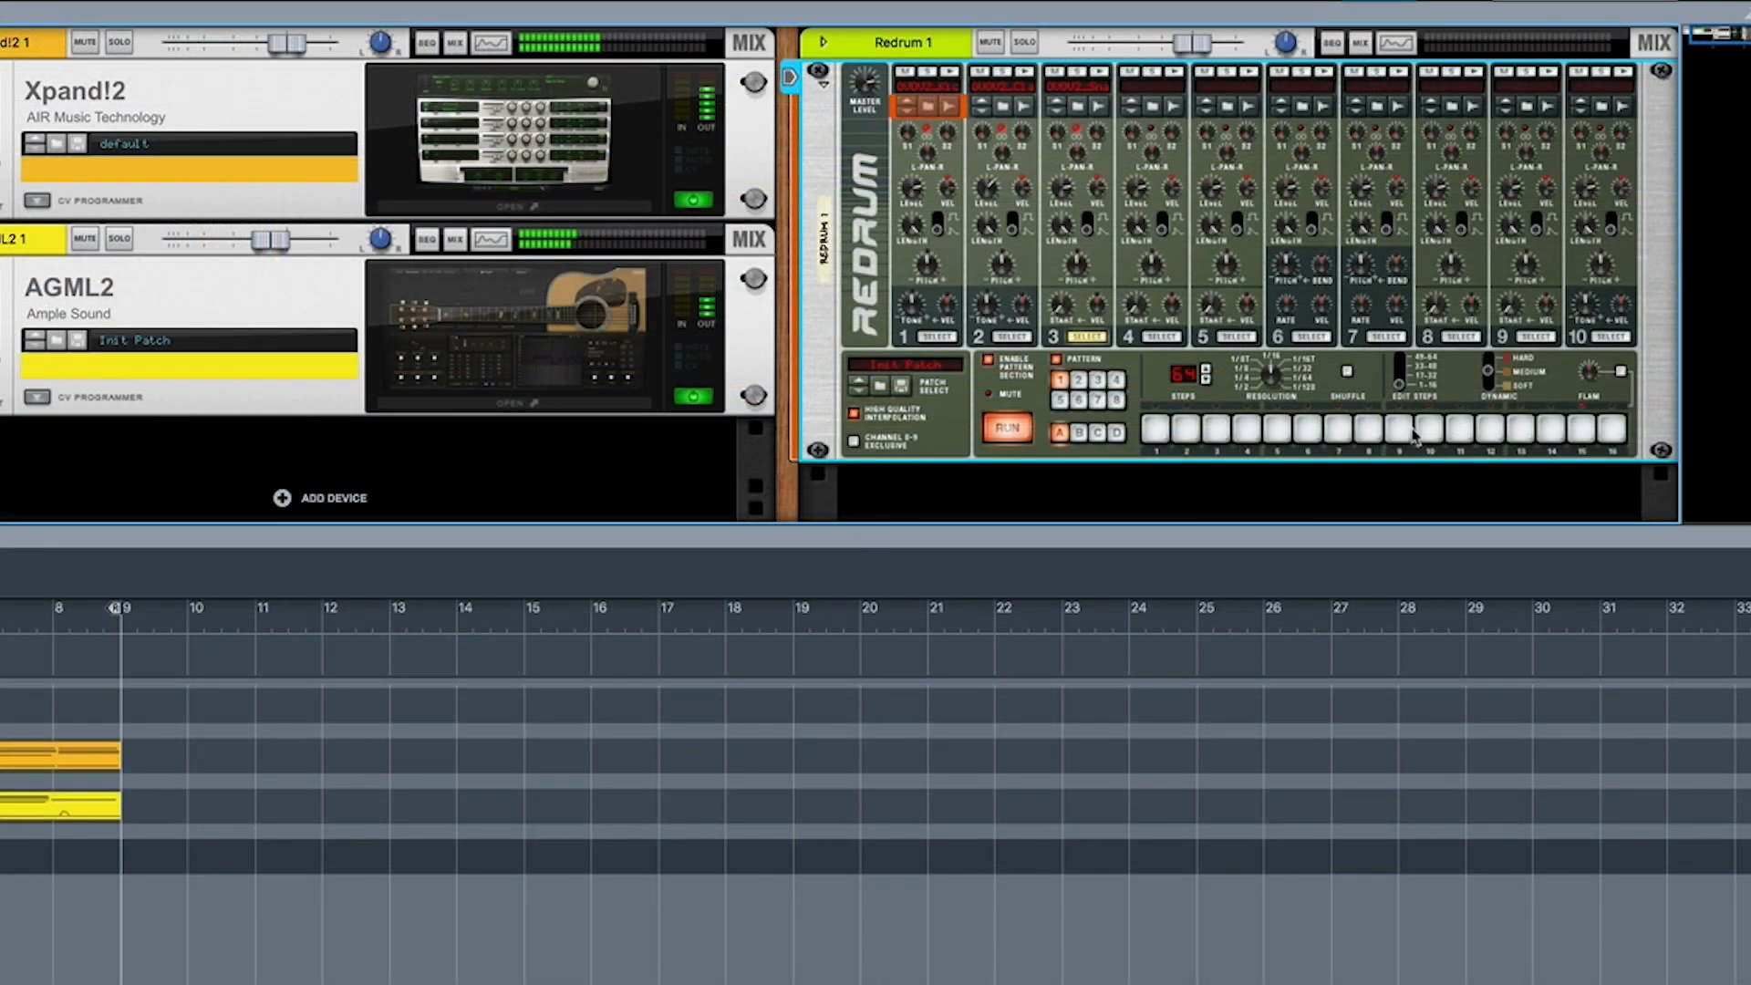
- Add a drum 3 hit on step 9 in Redrum's edit step ranges from 17–32 up to 49–64
left_click(1401, 381)
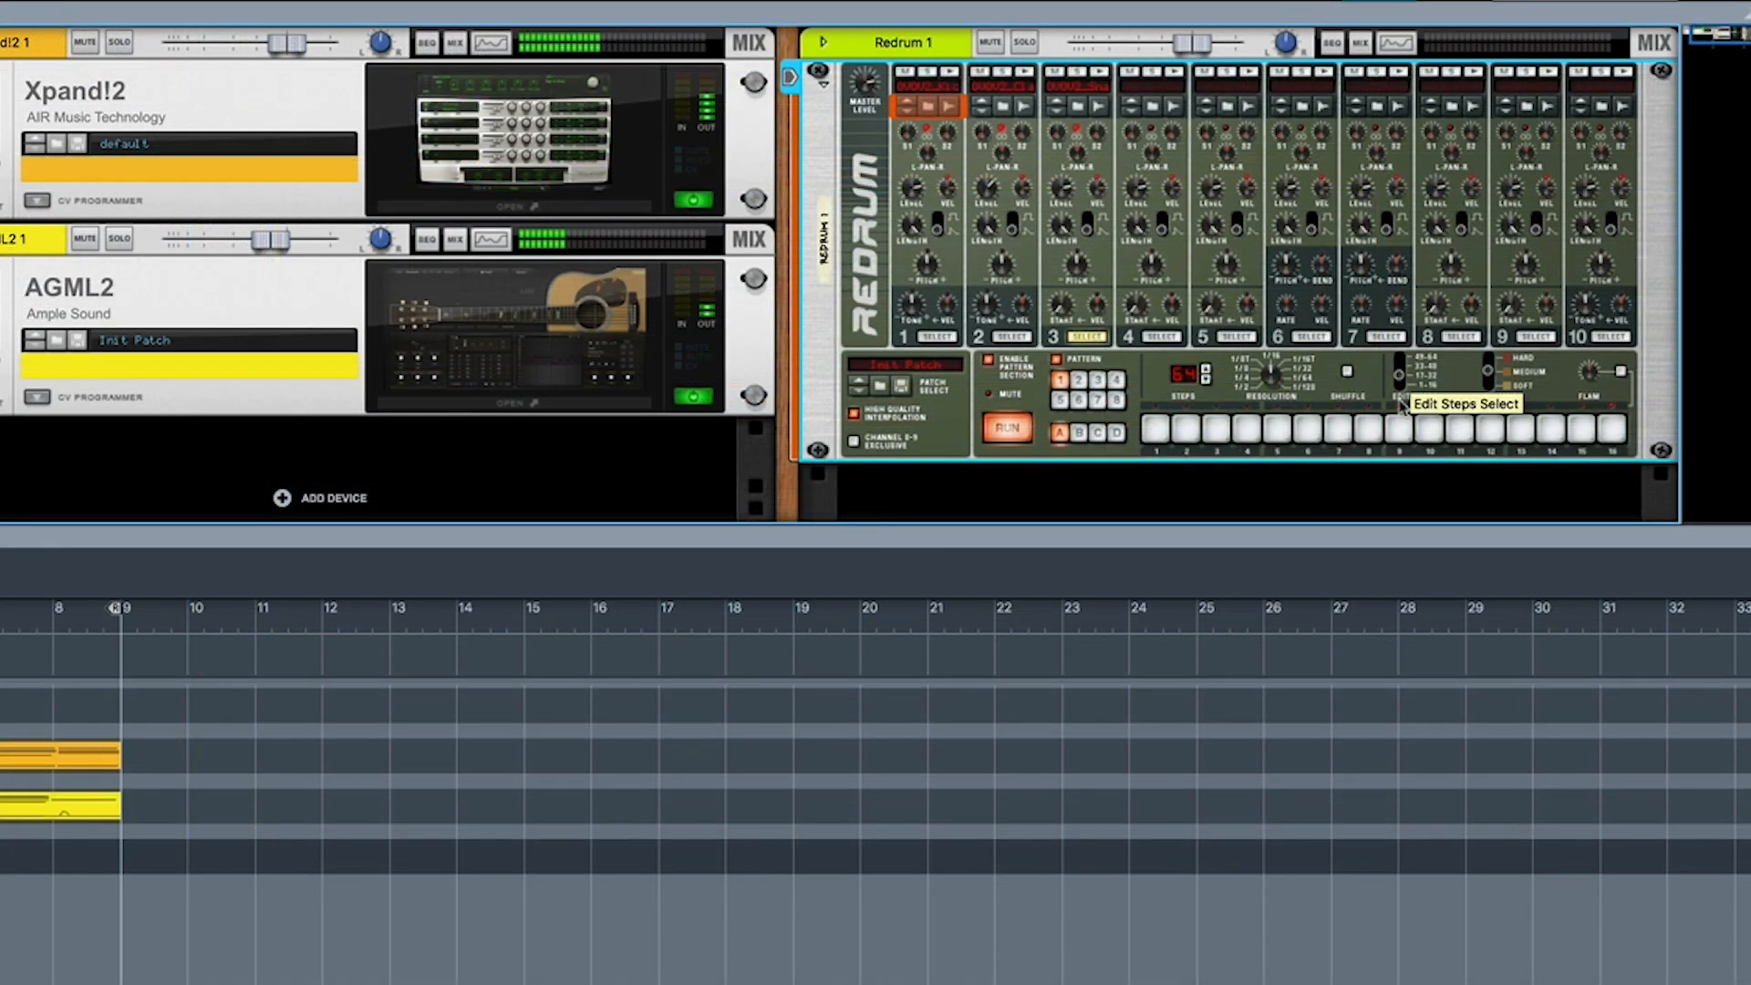
left_click(1398, 437)
left_click(1402, 381)
left_click(1402, 356)
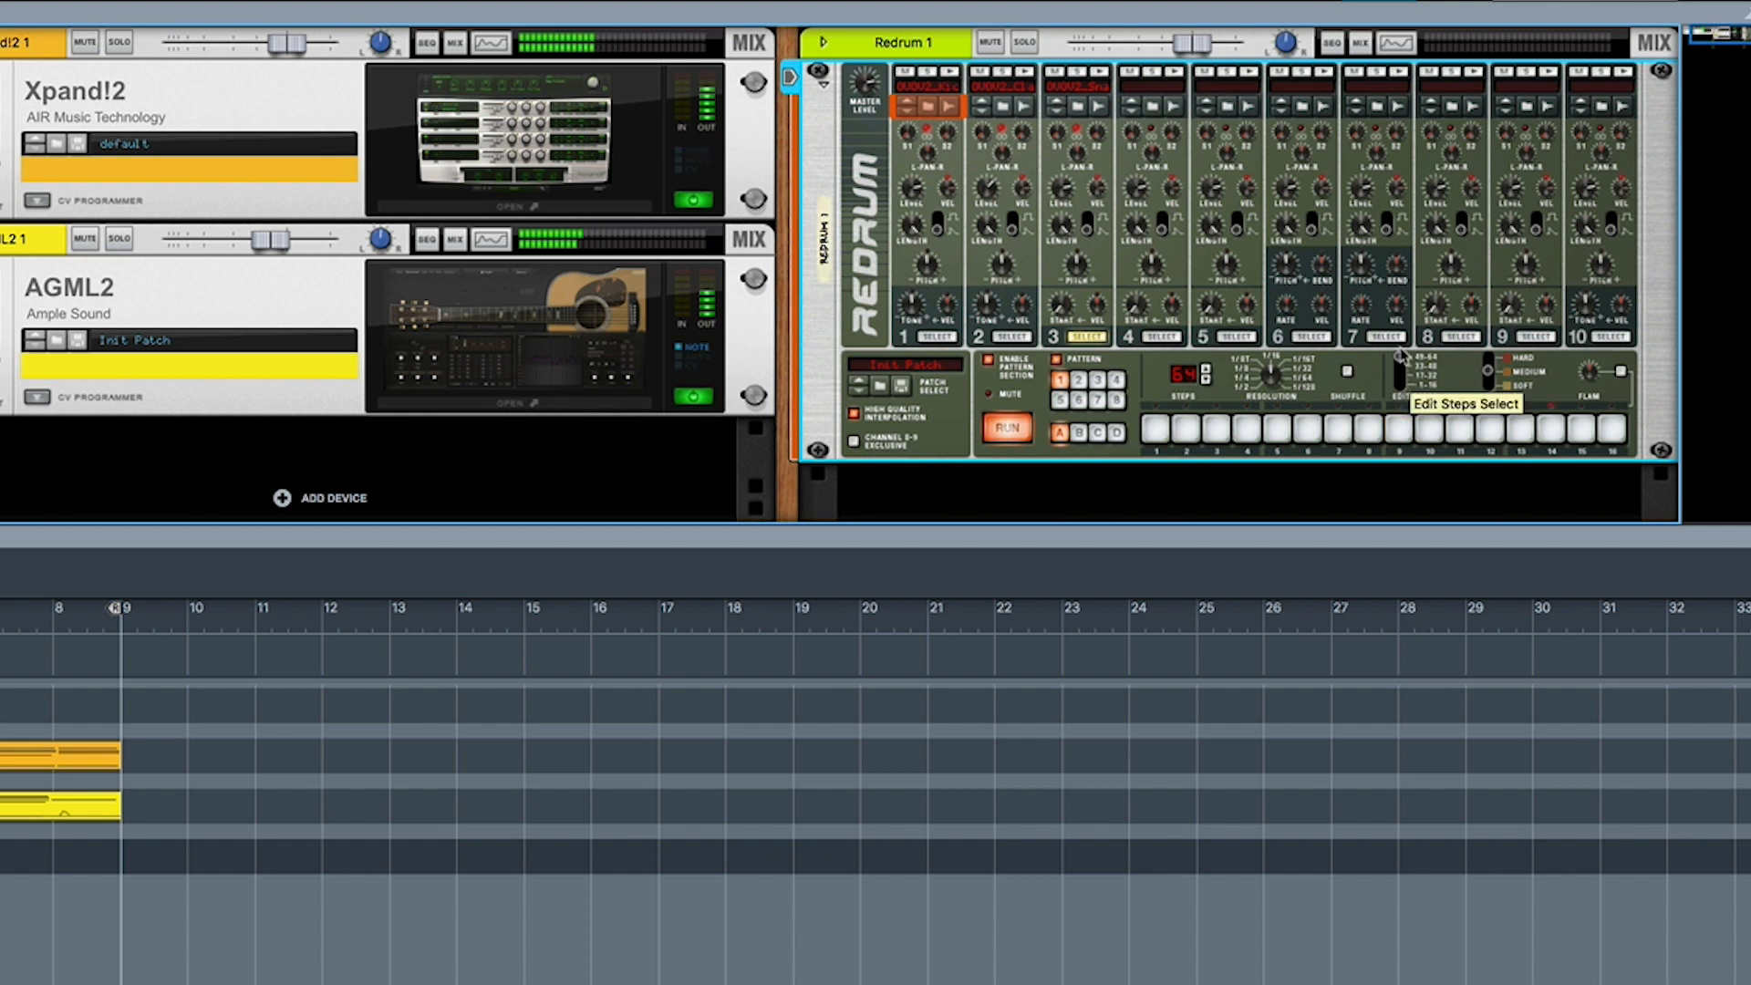
left_click(1398, 436)
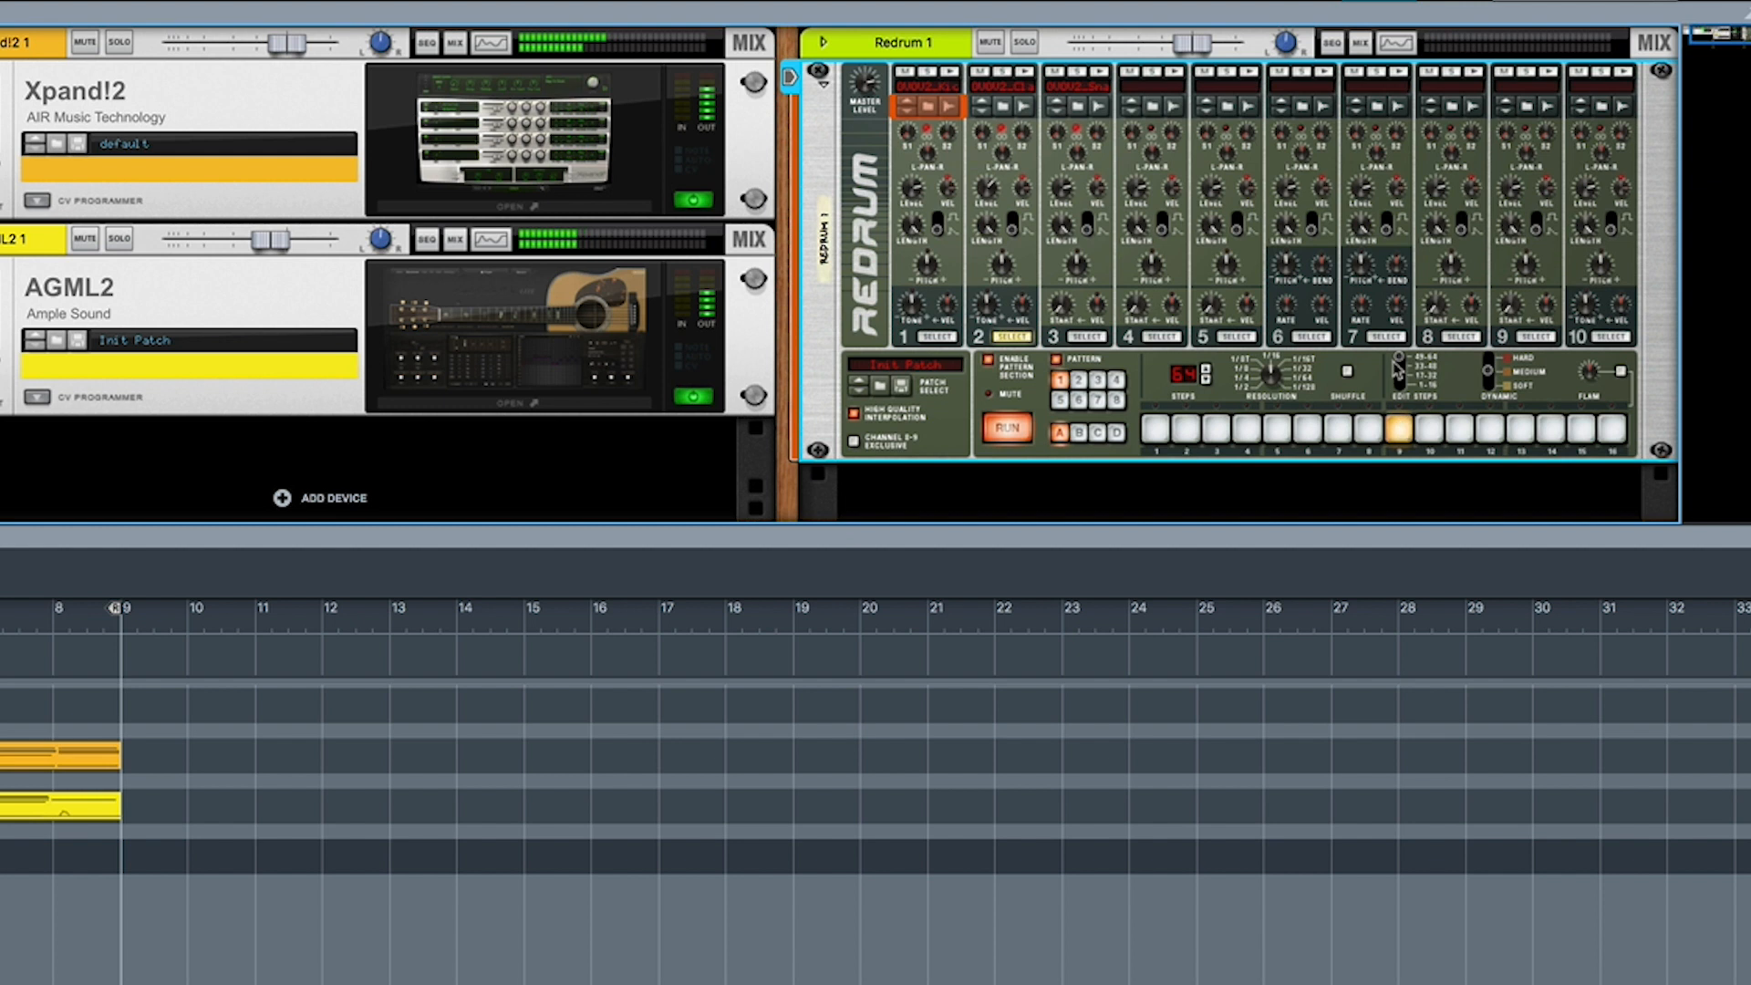
- Check the drum 2 pattern across Redrum's edit step ranges
left_click(1399, 369)
left_click(1401, 376)
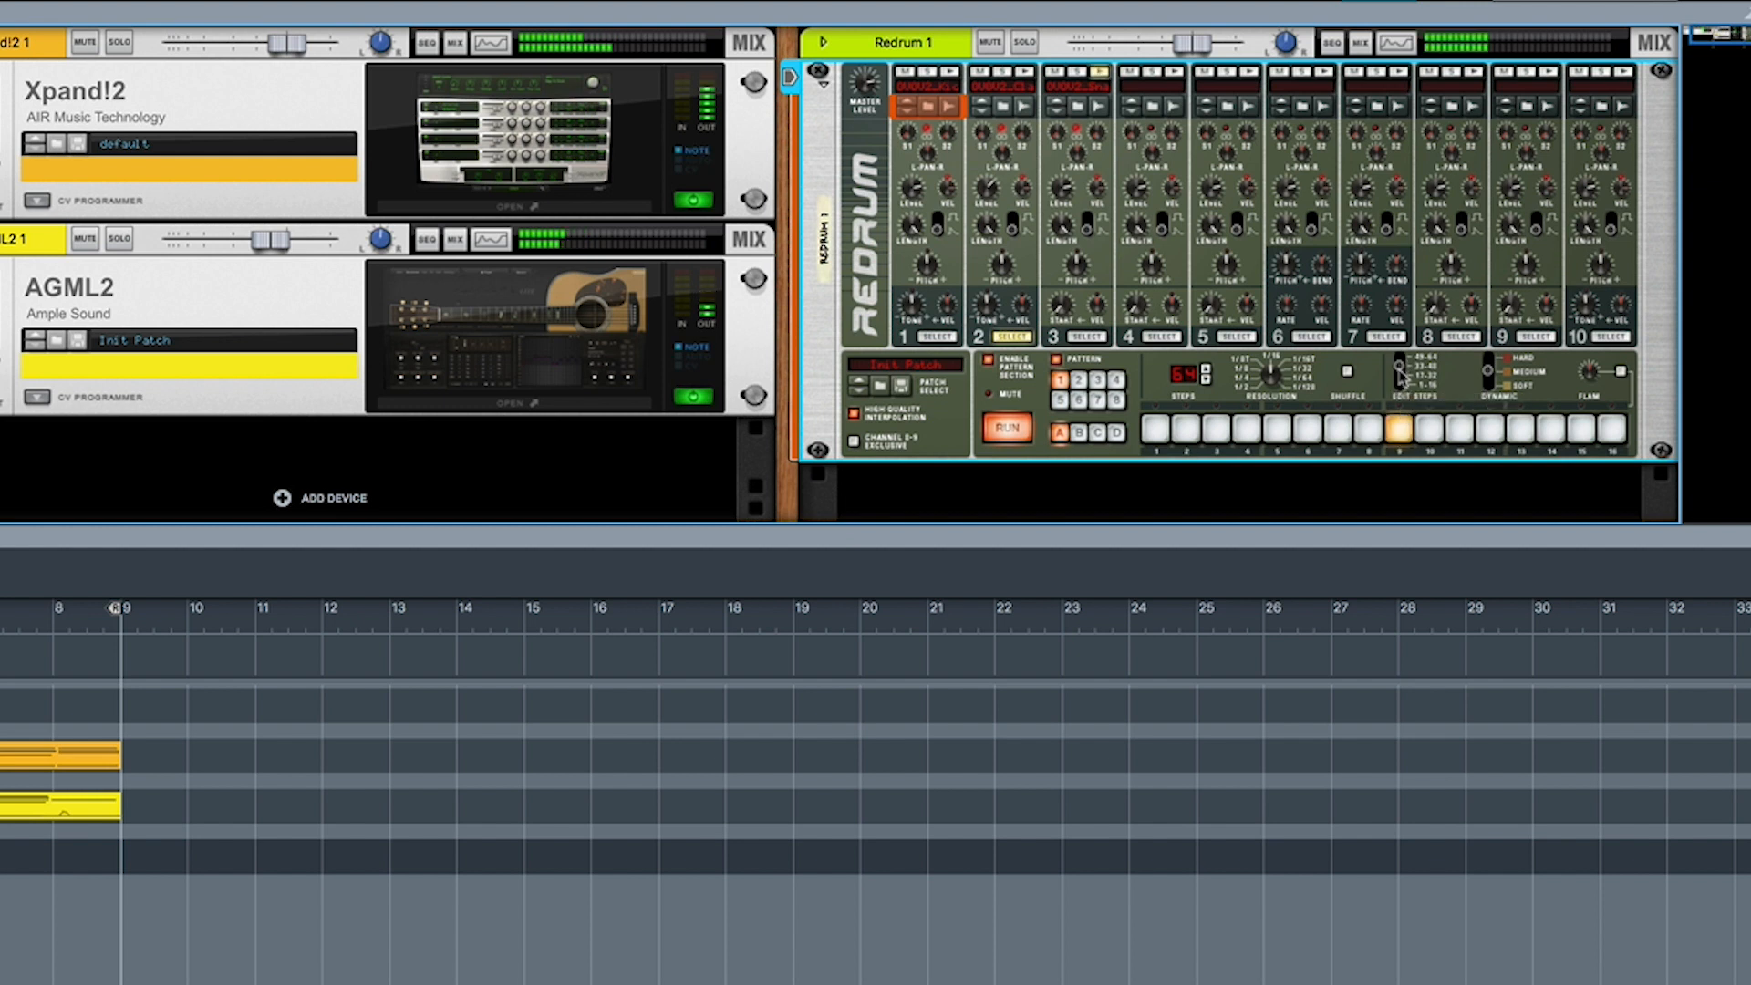
left_click(1399, 381)
left_click(1399, 383)
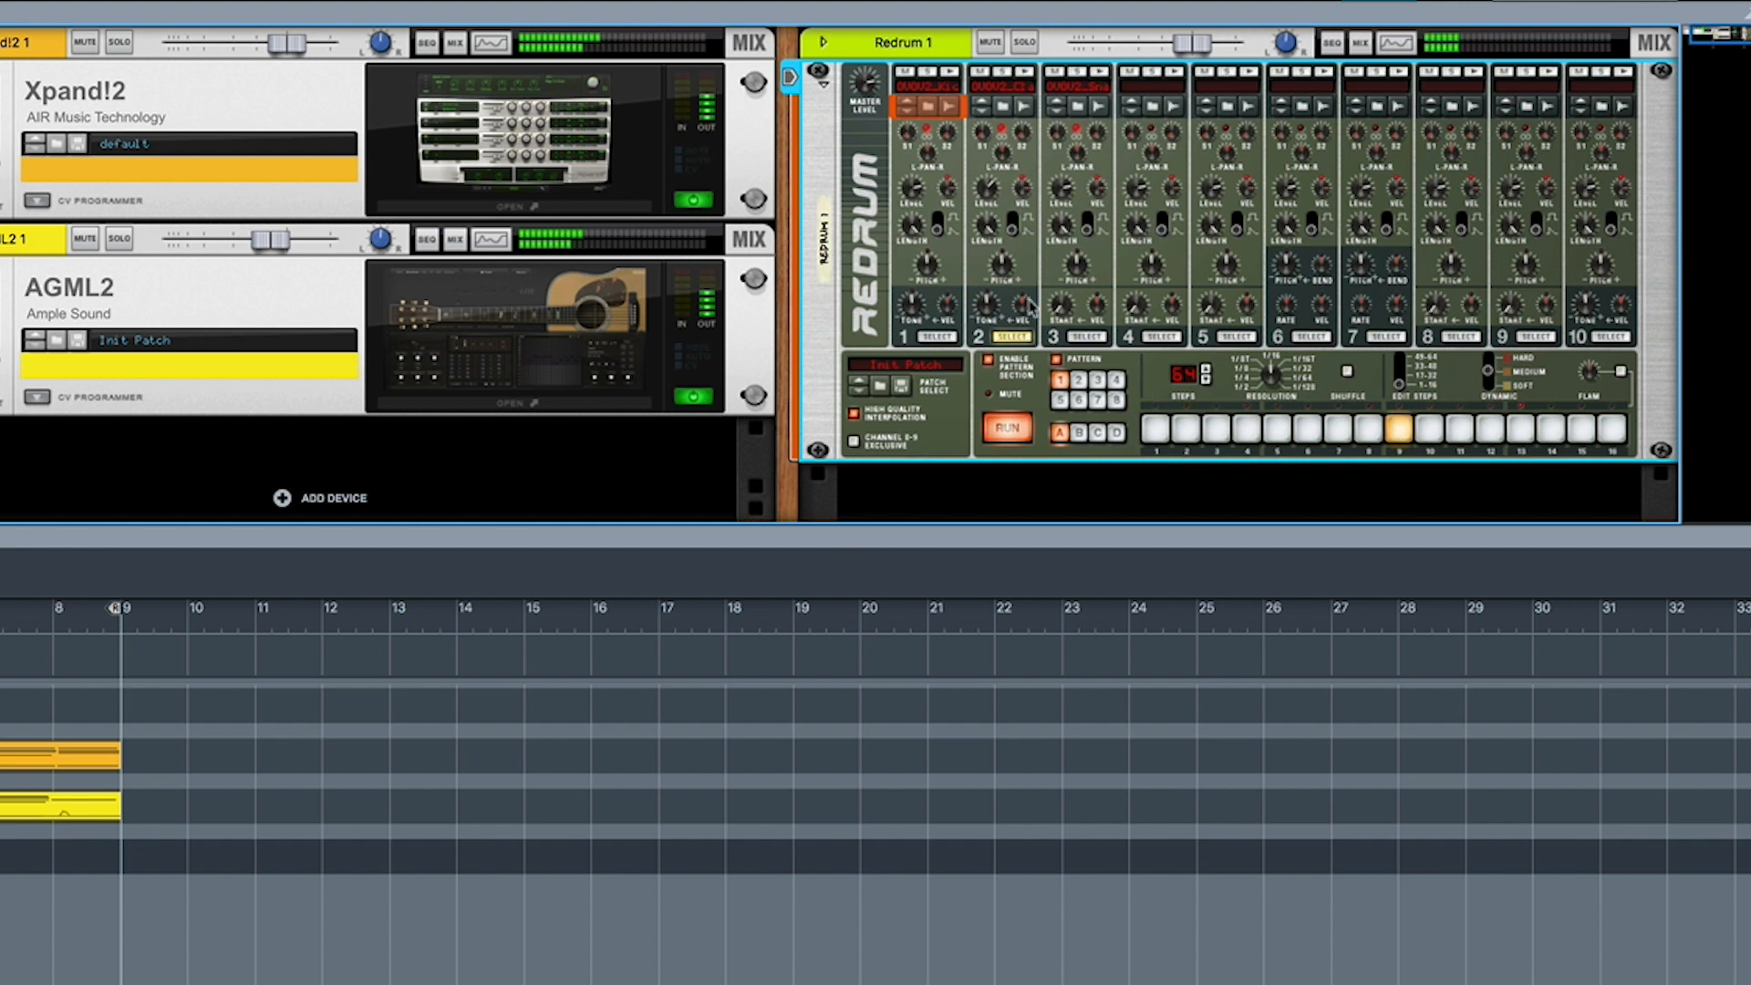
- Lower the level of Redrum's drum 3 slightly
mouse_move(991, 194)
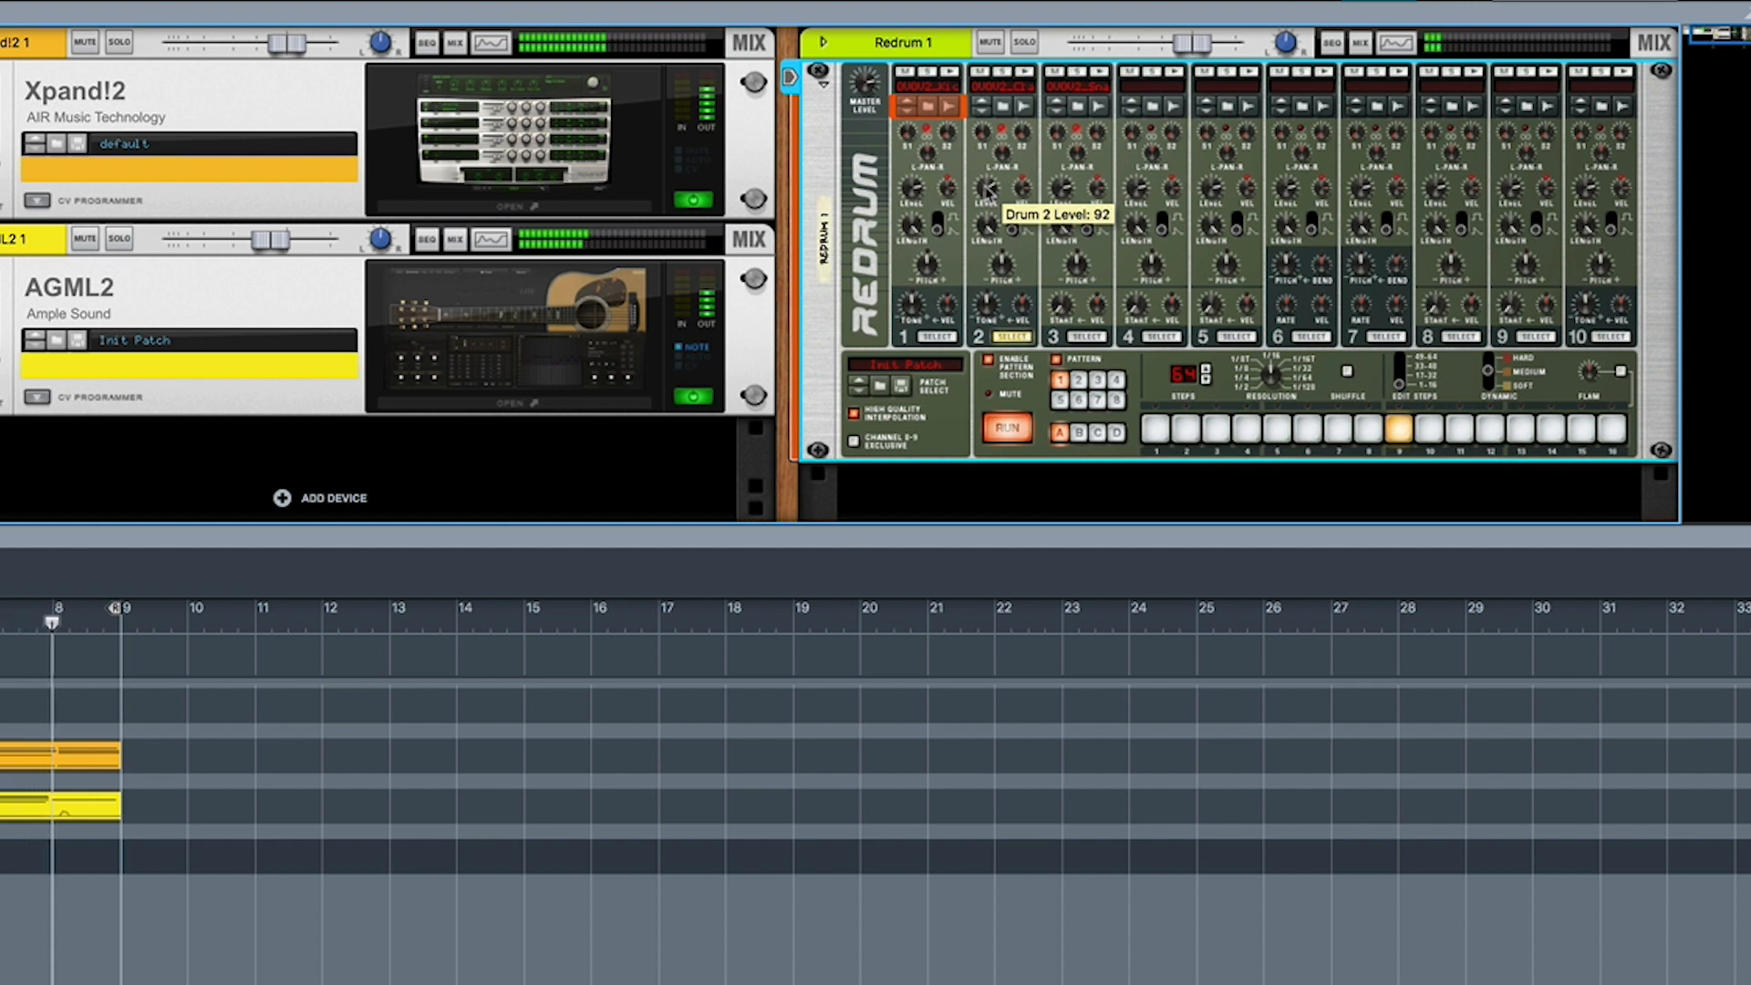
mouse_move(1061, 190)
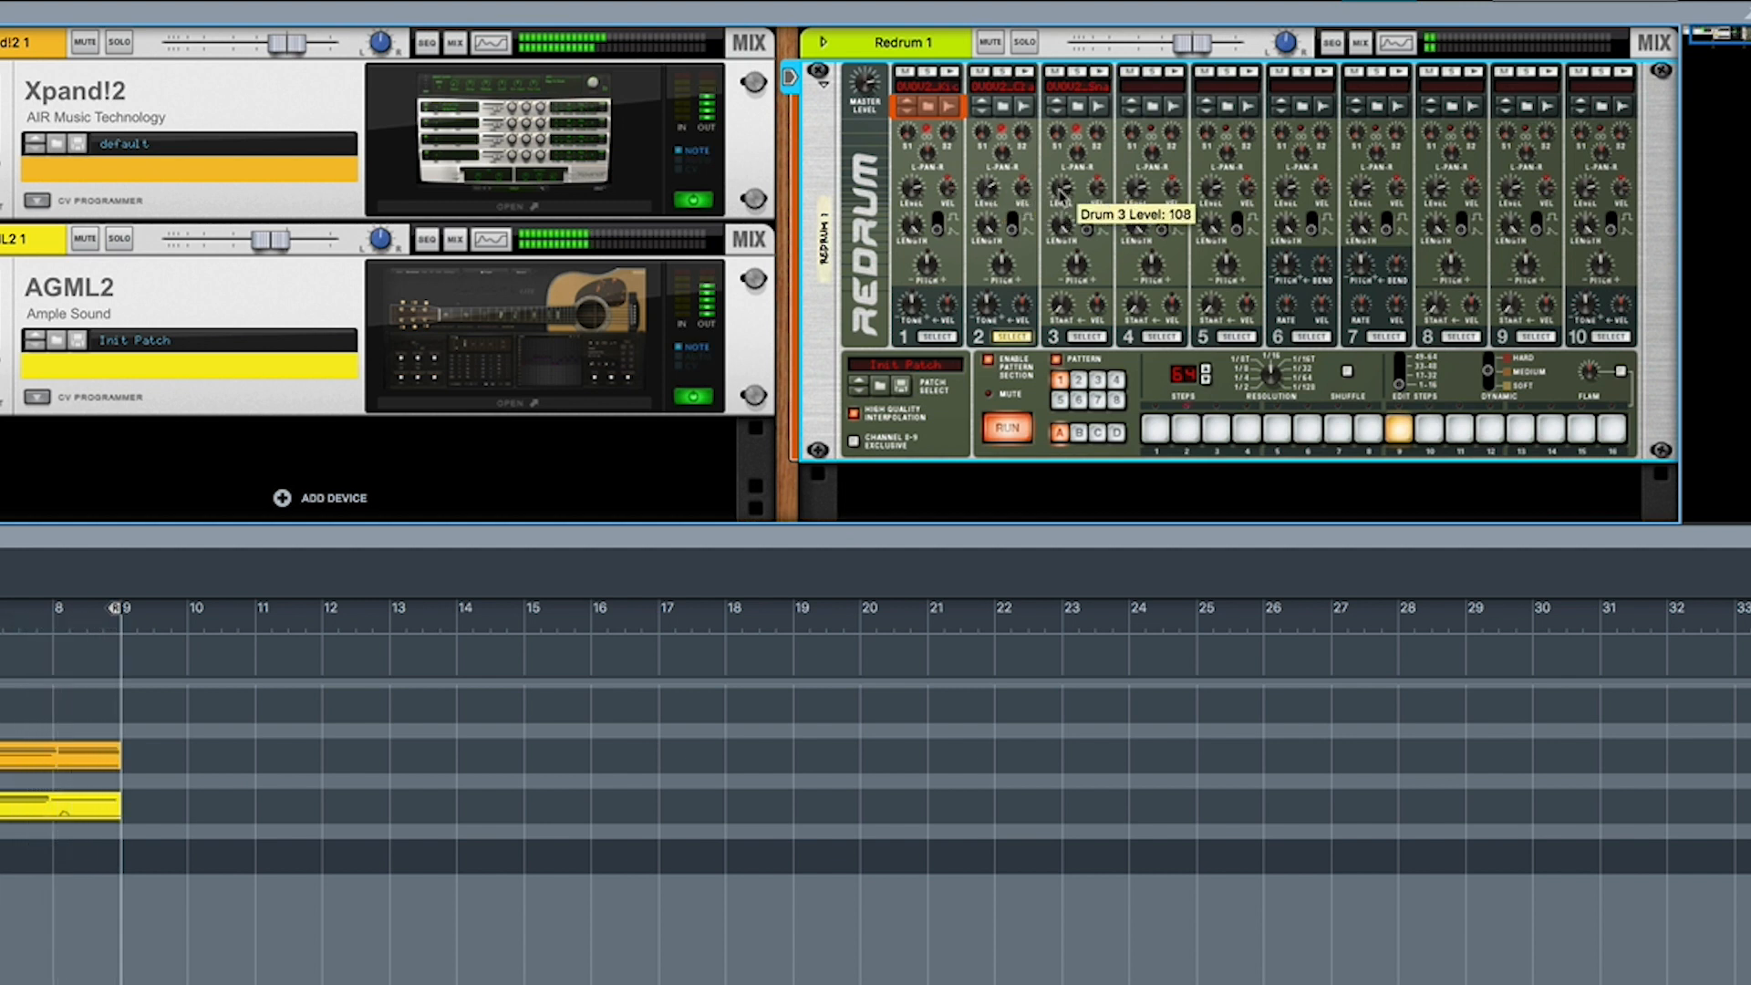
left_click_drag(1064, 197, 1061, 202)
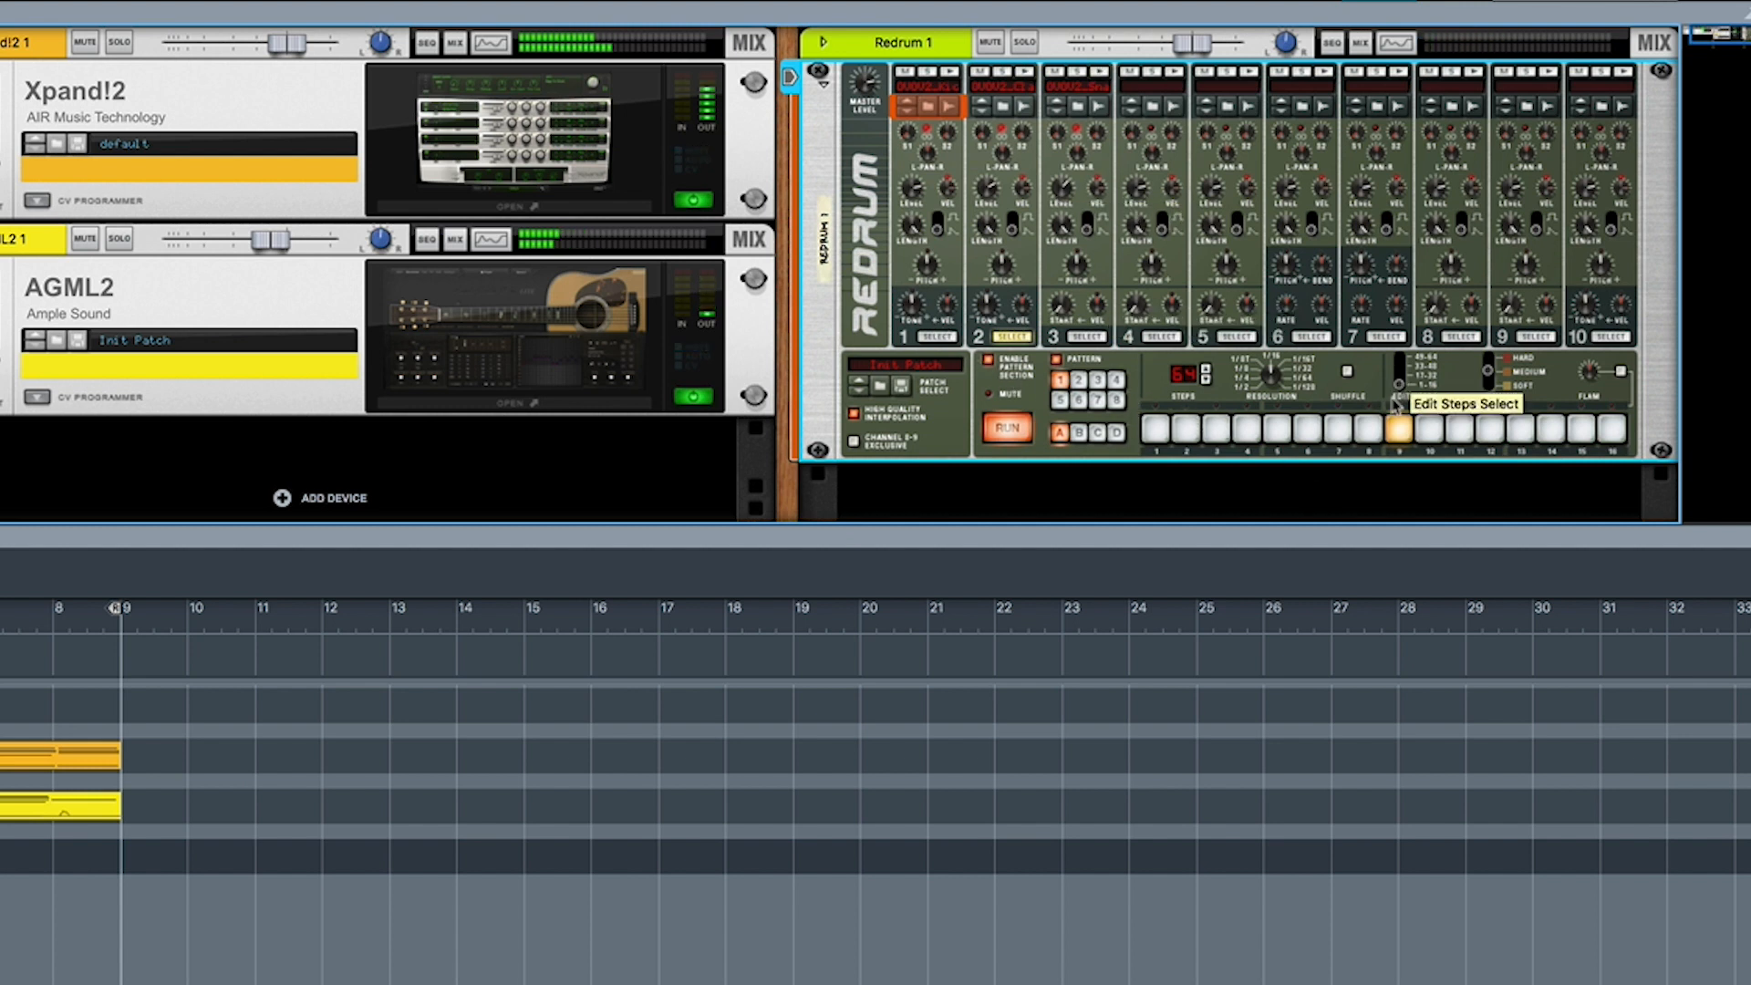
left_click(1551, 430)
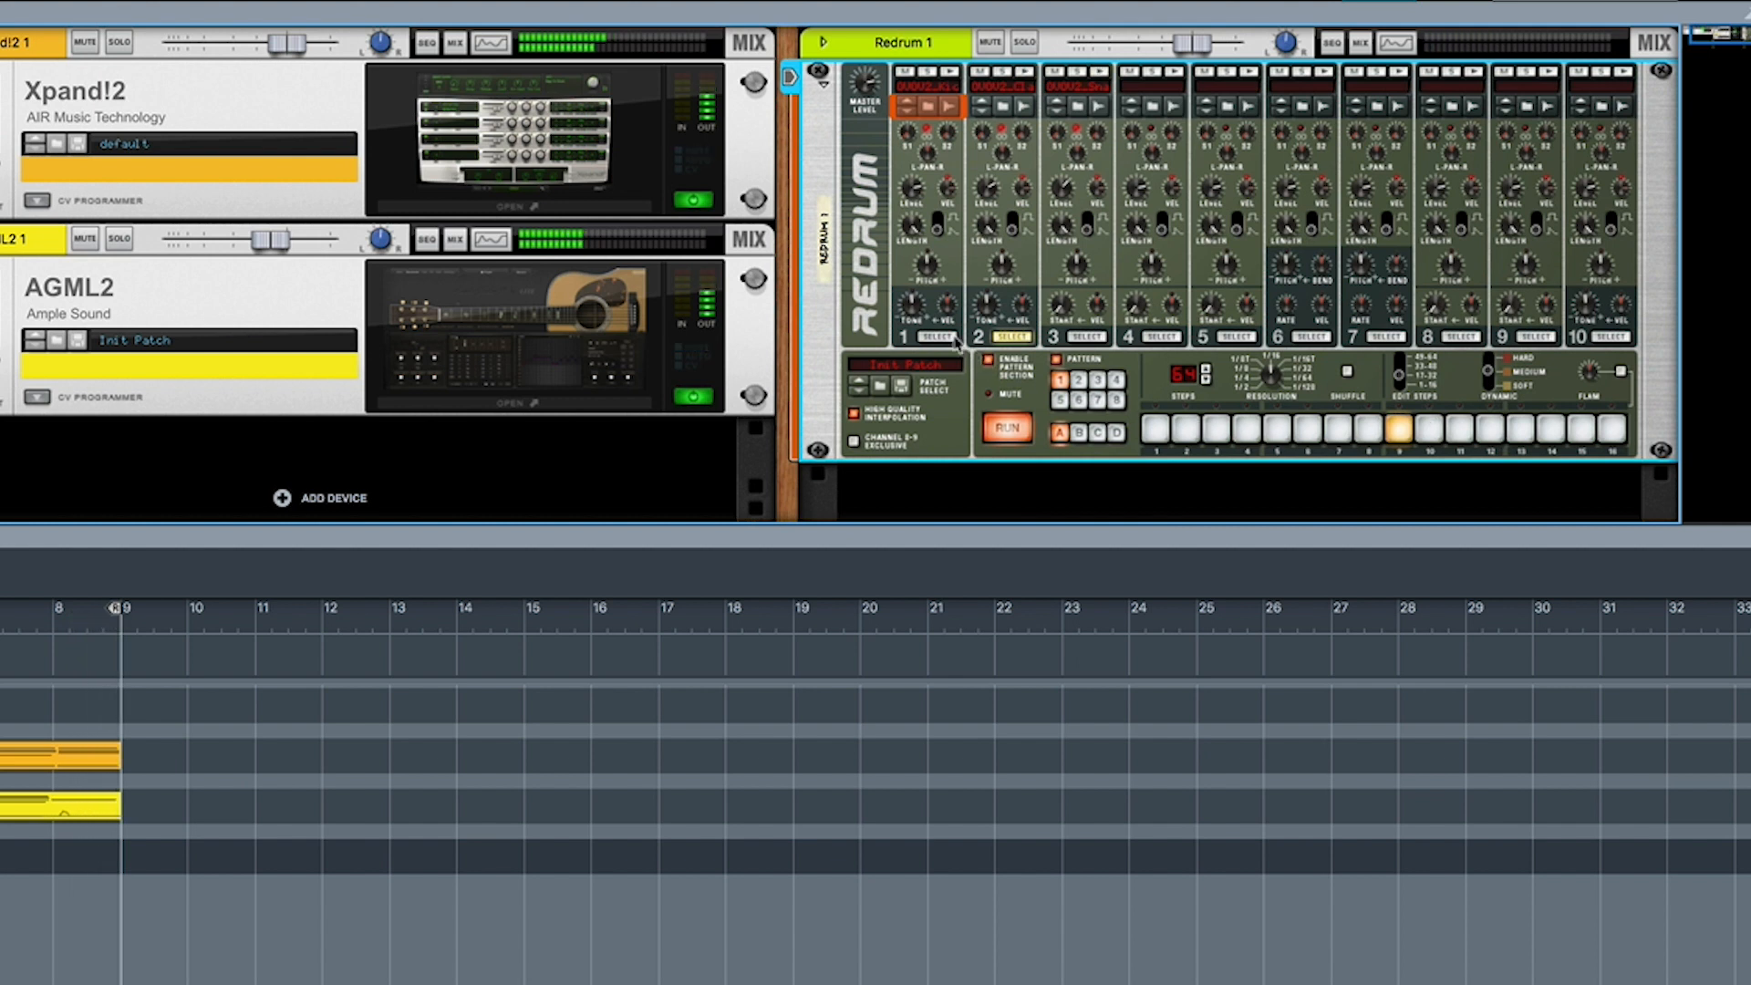
- Select drum 1 and program hits on steps 1 and 15 in both the 1–16 and 33–48 edit step ranges
left_click(947, 338)
left_click(1399, 381)
left_click(1154, 436)
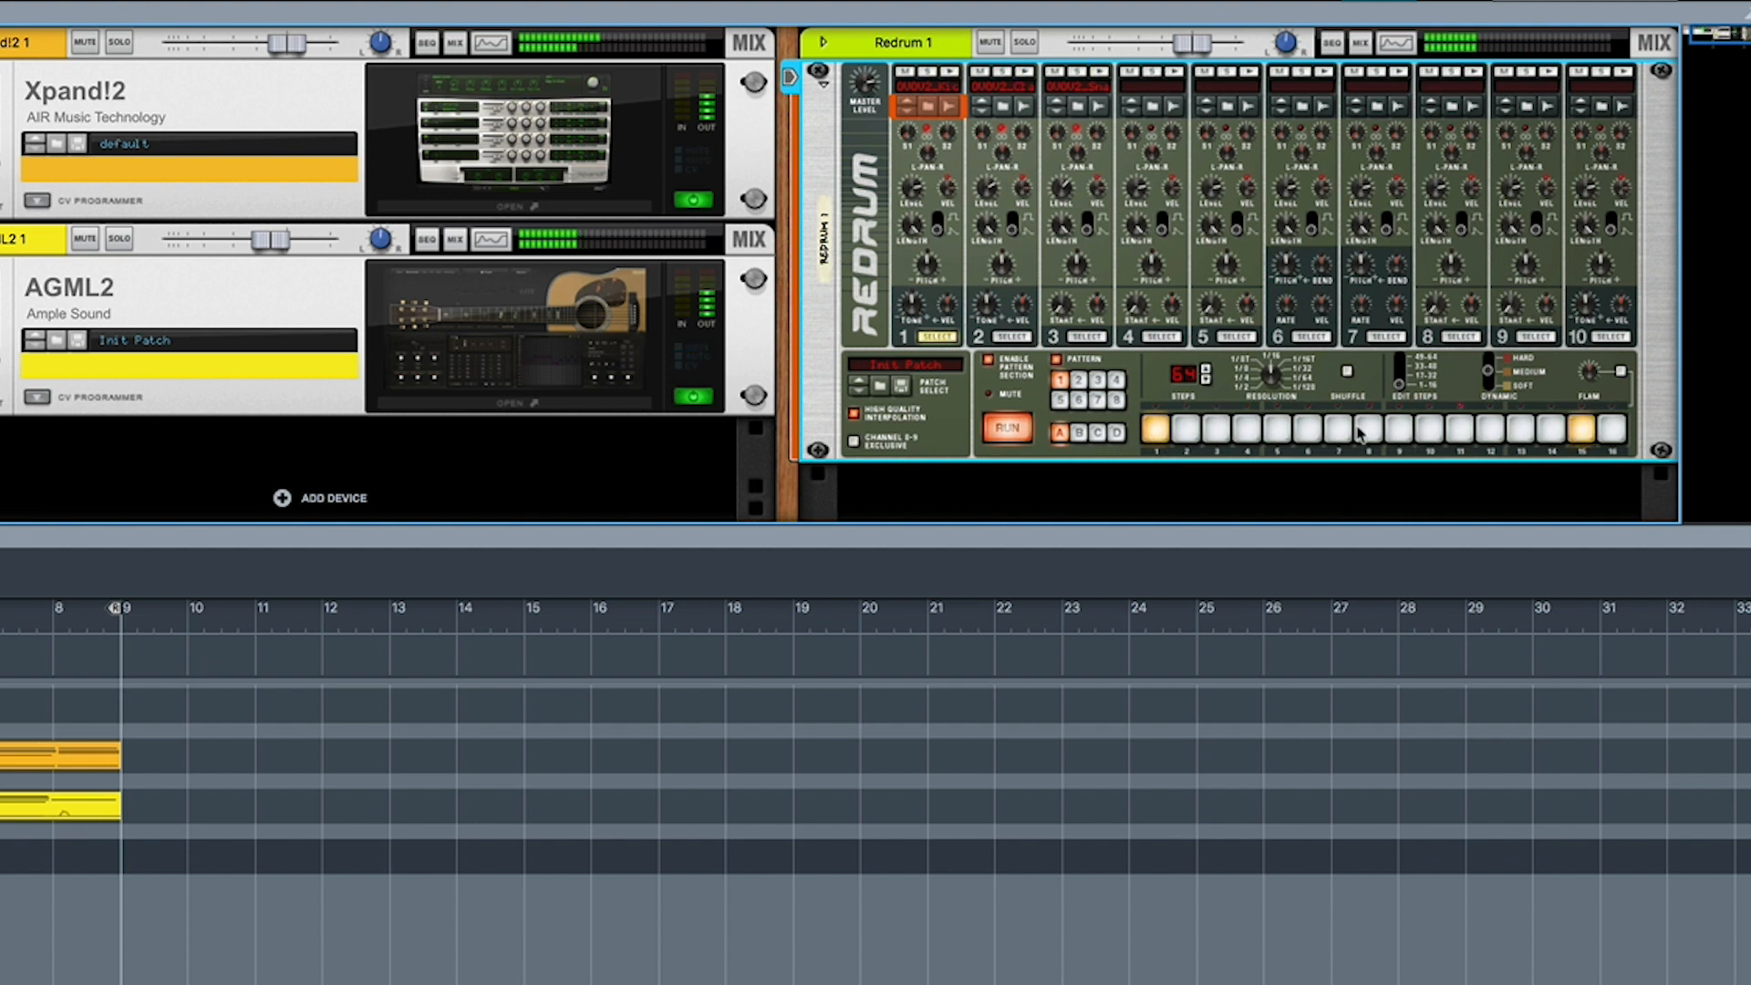
left_click(1400, 385)
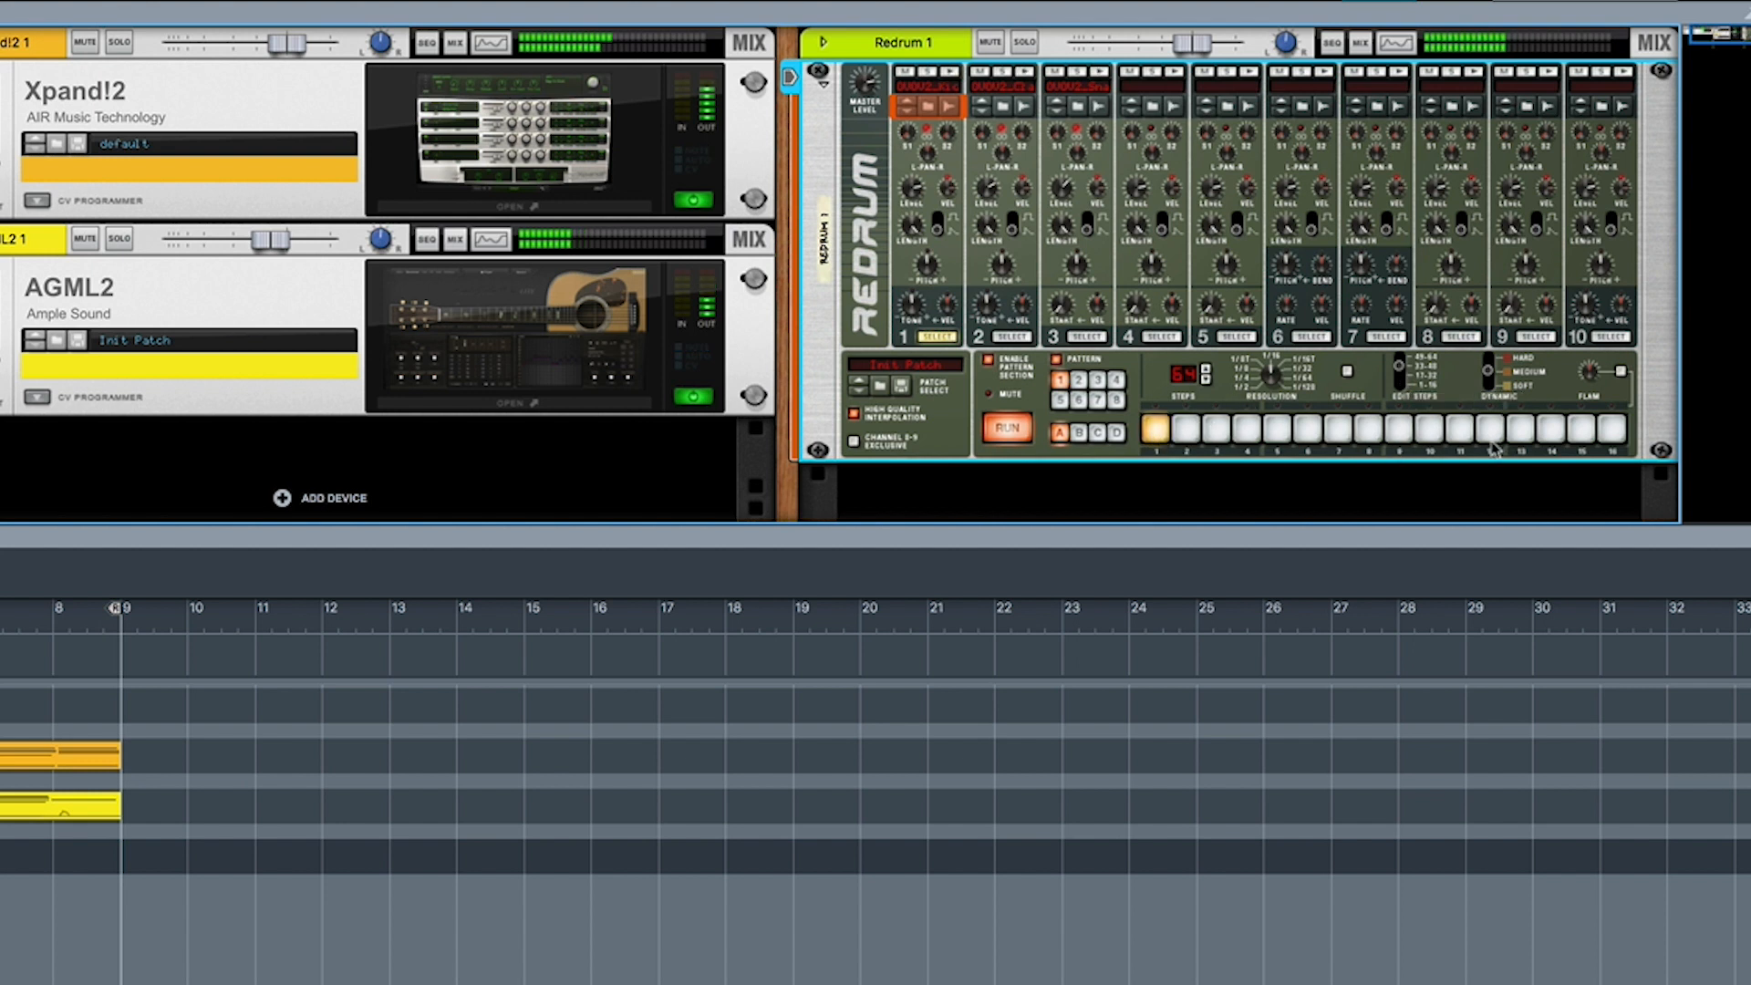
left_click(1582, 429)
- Add drum 1 hits on steps 3, 5 and 15 of the 49–64 edit step range
left_click(1402, 370)
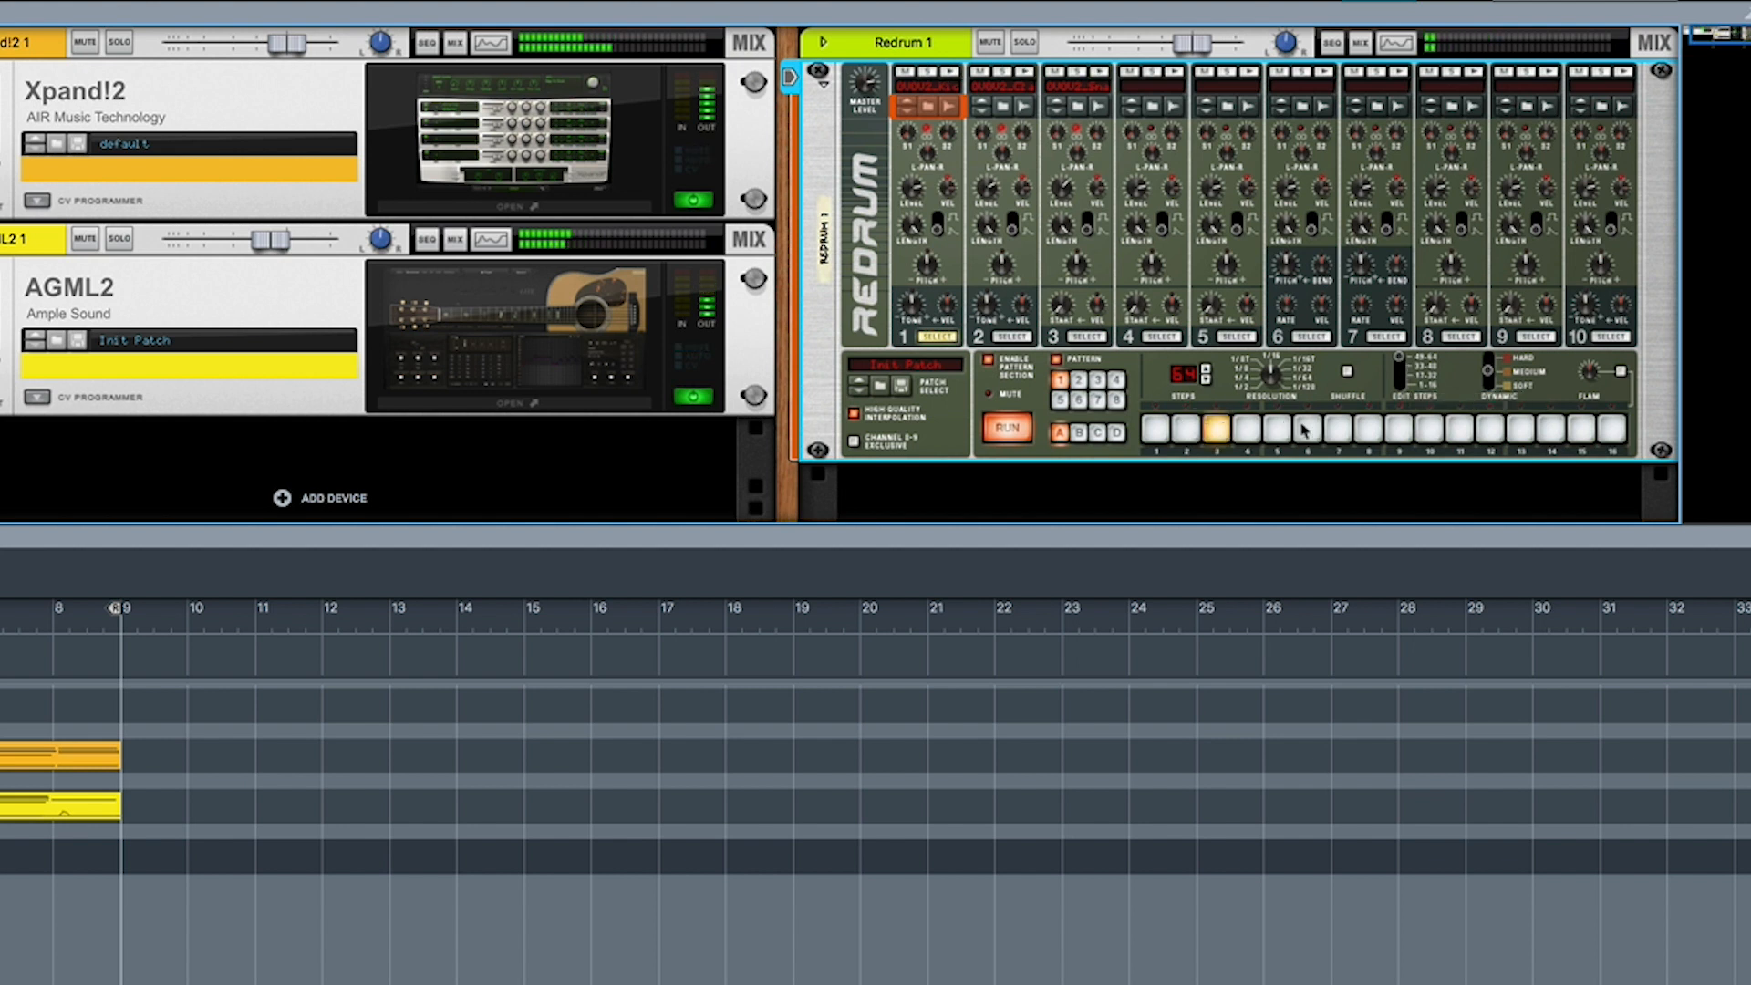
left_click(1278, 429)
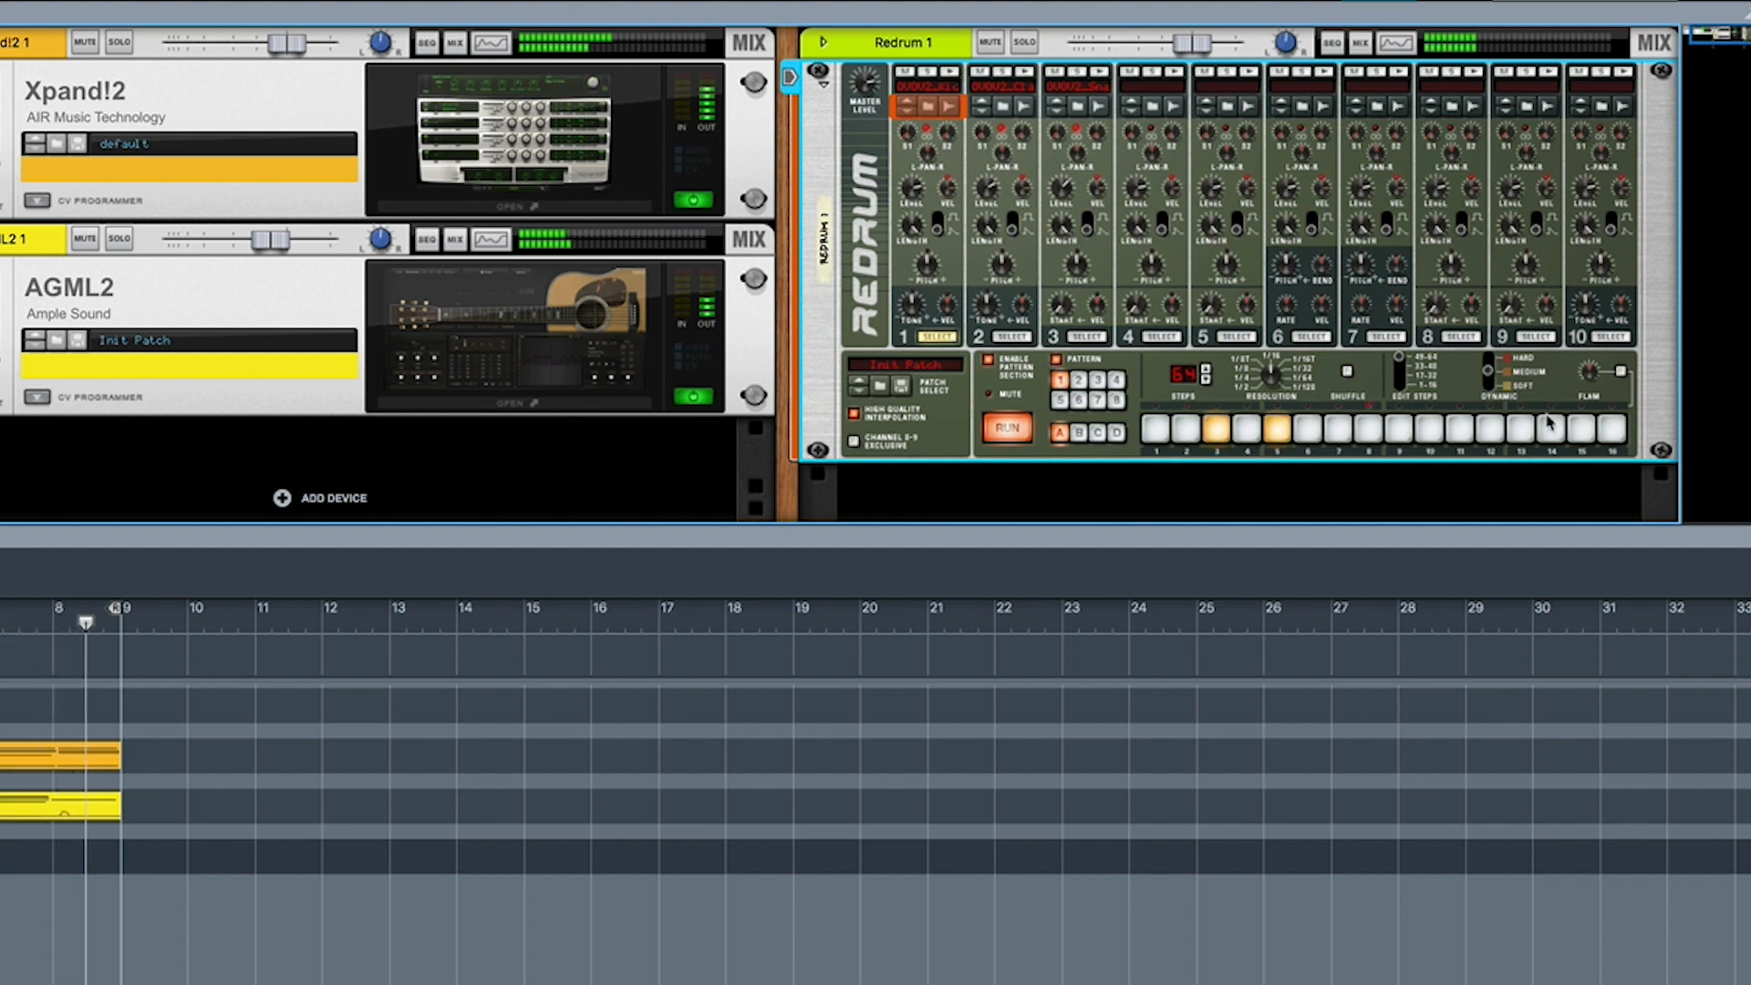
left_click(1579, 431)
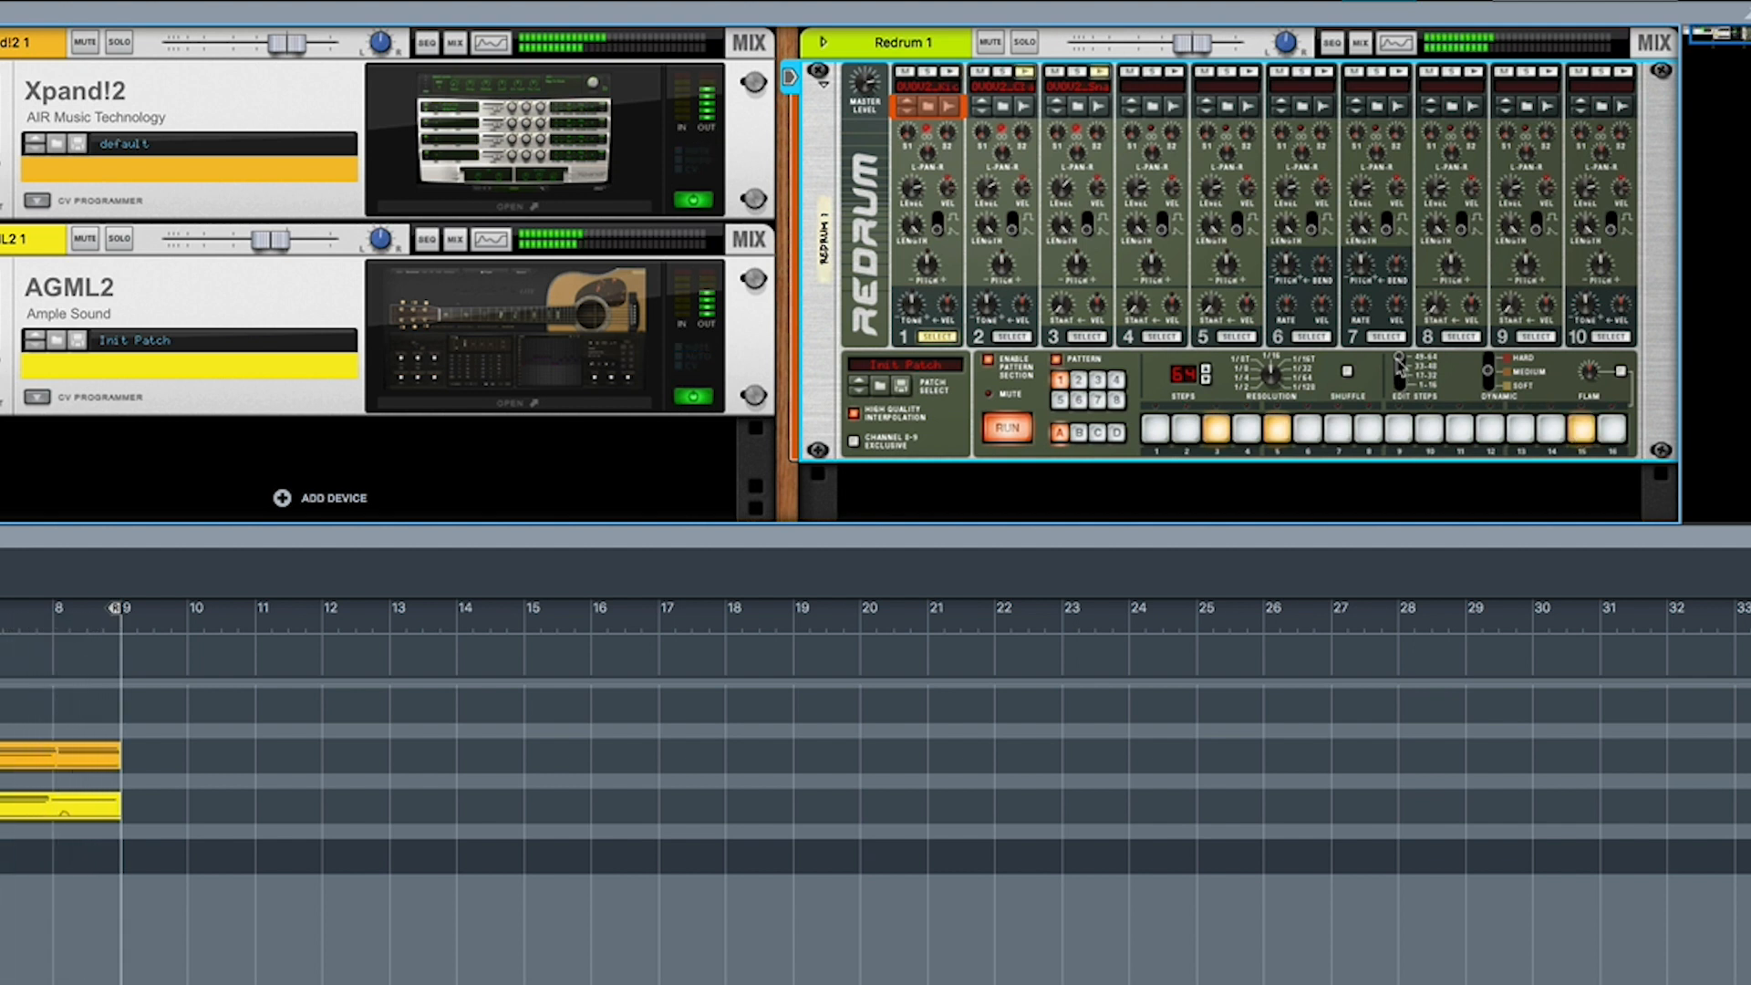
left_click_drag(1402, 365, 1398, 389)
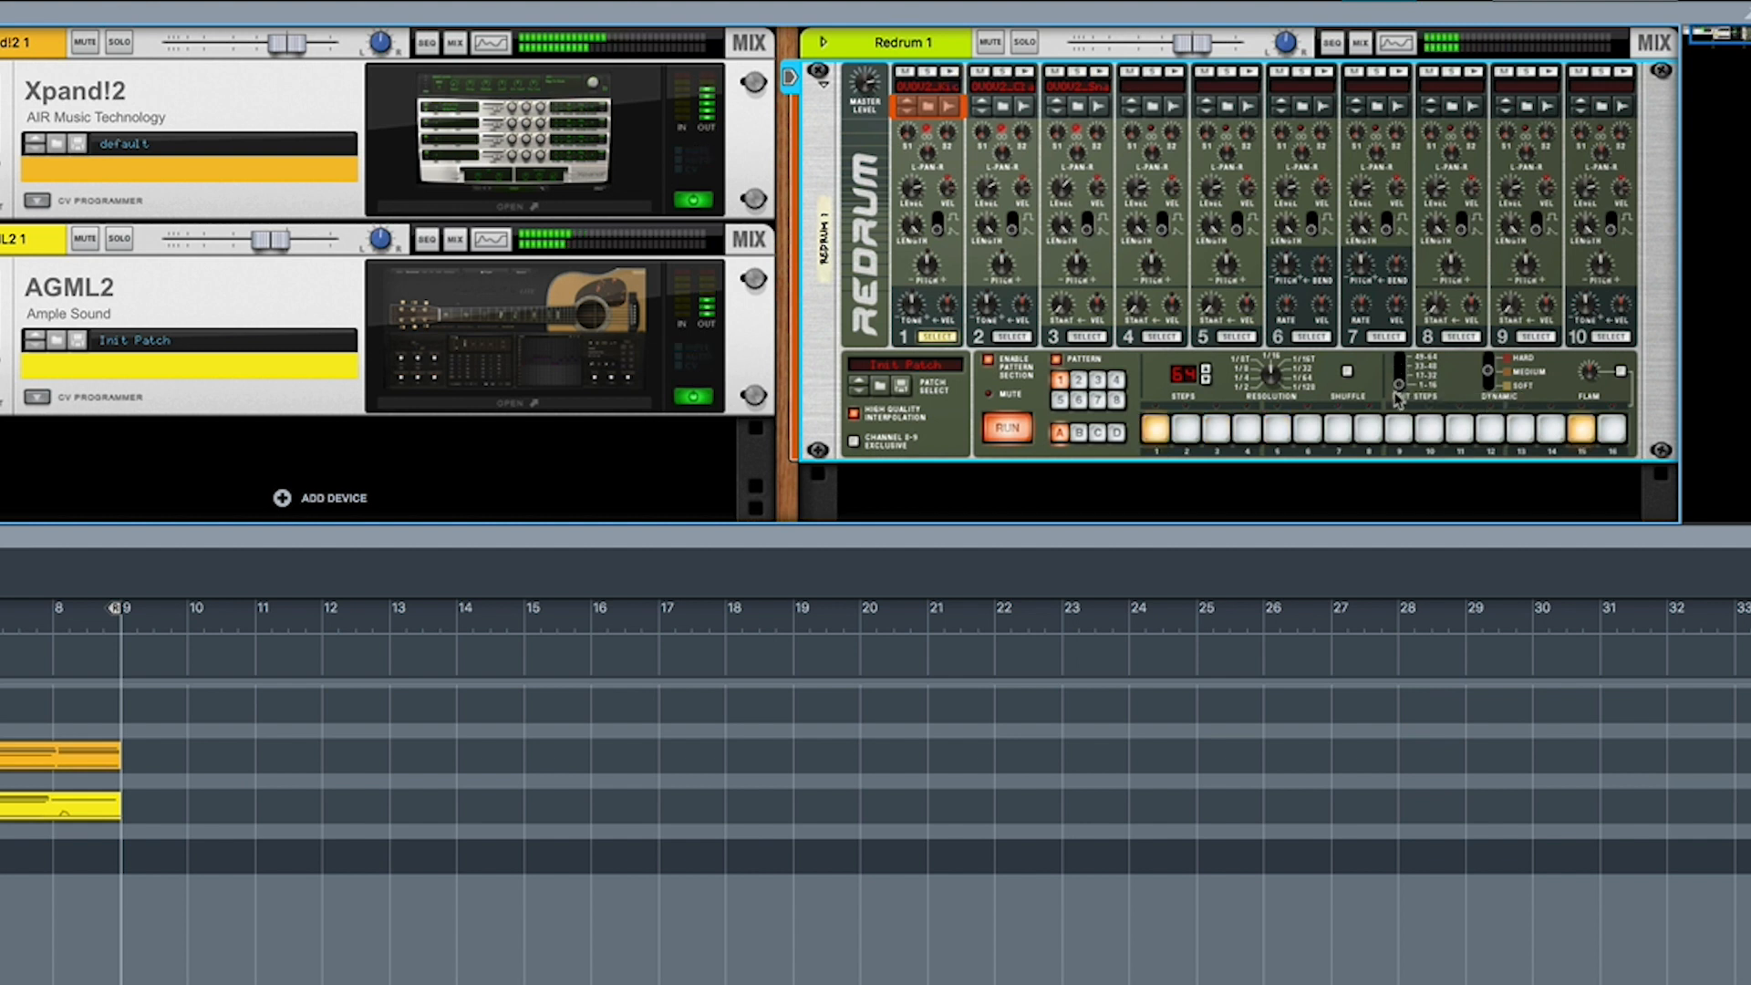
- Add drum 1 hits on steps 12 and 13 of the 49–64 range and return to steps 1–16
left_click(1400, 387)
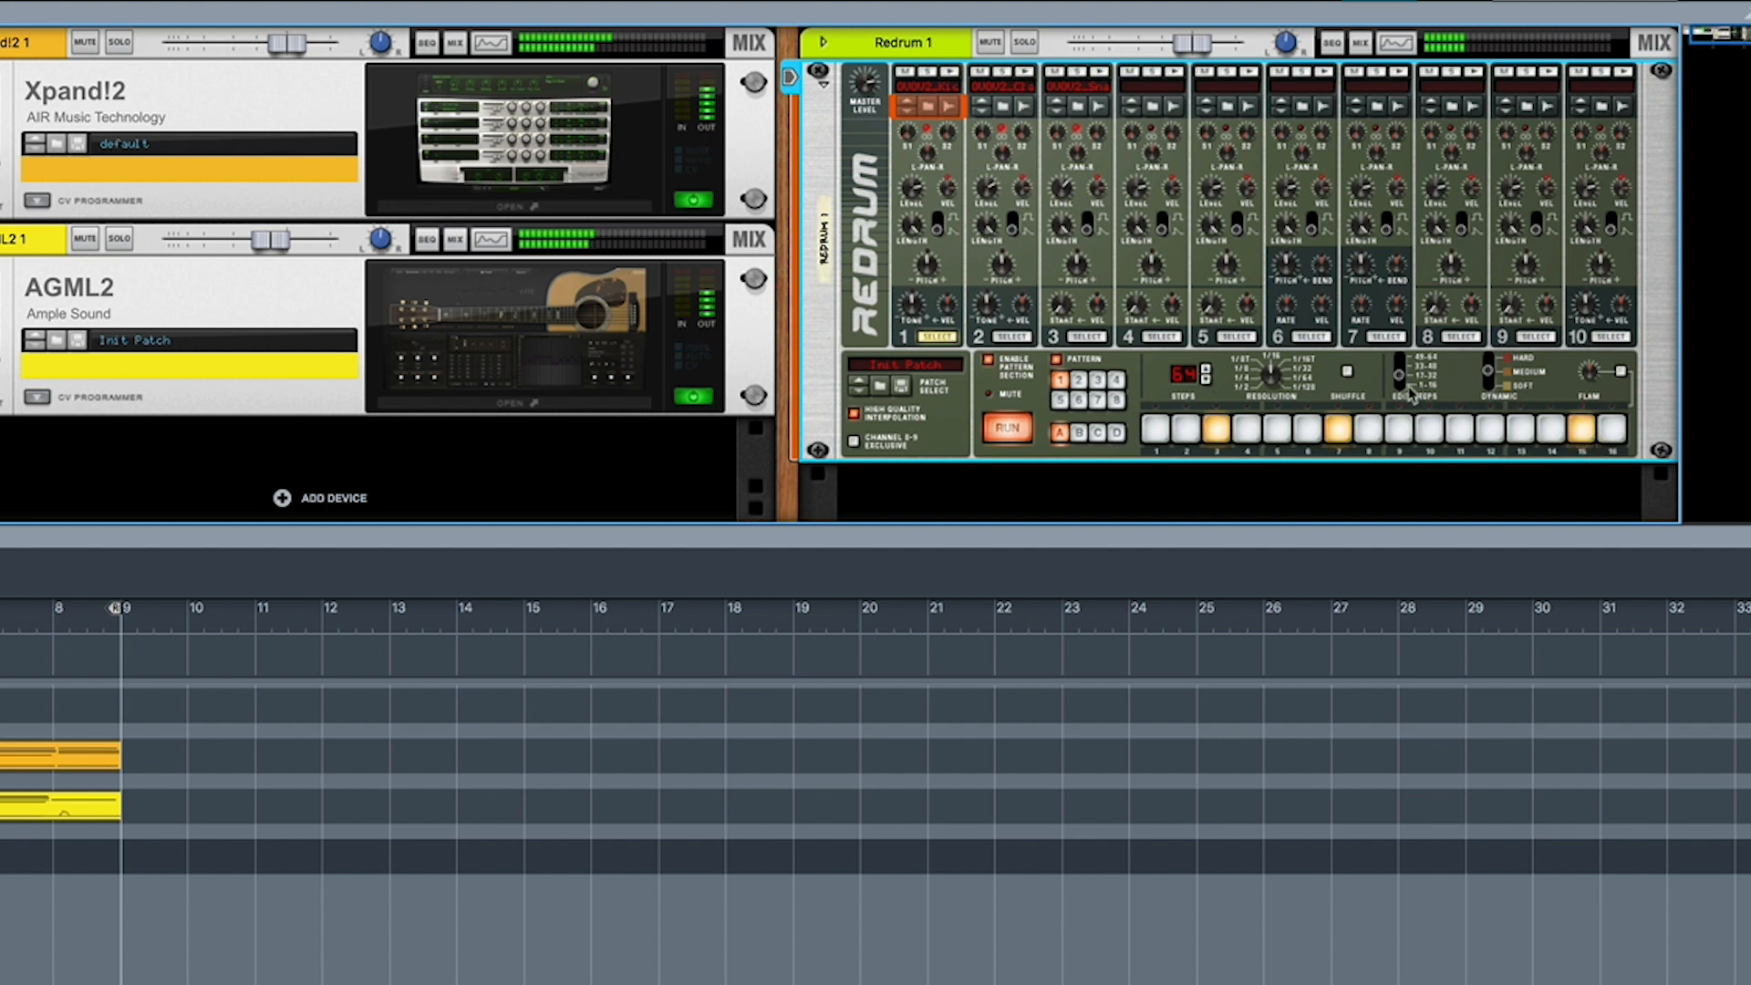
left_click(1405, 378)
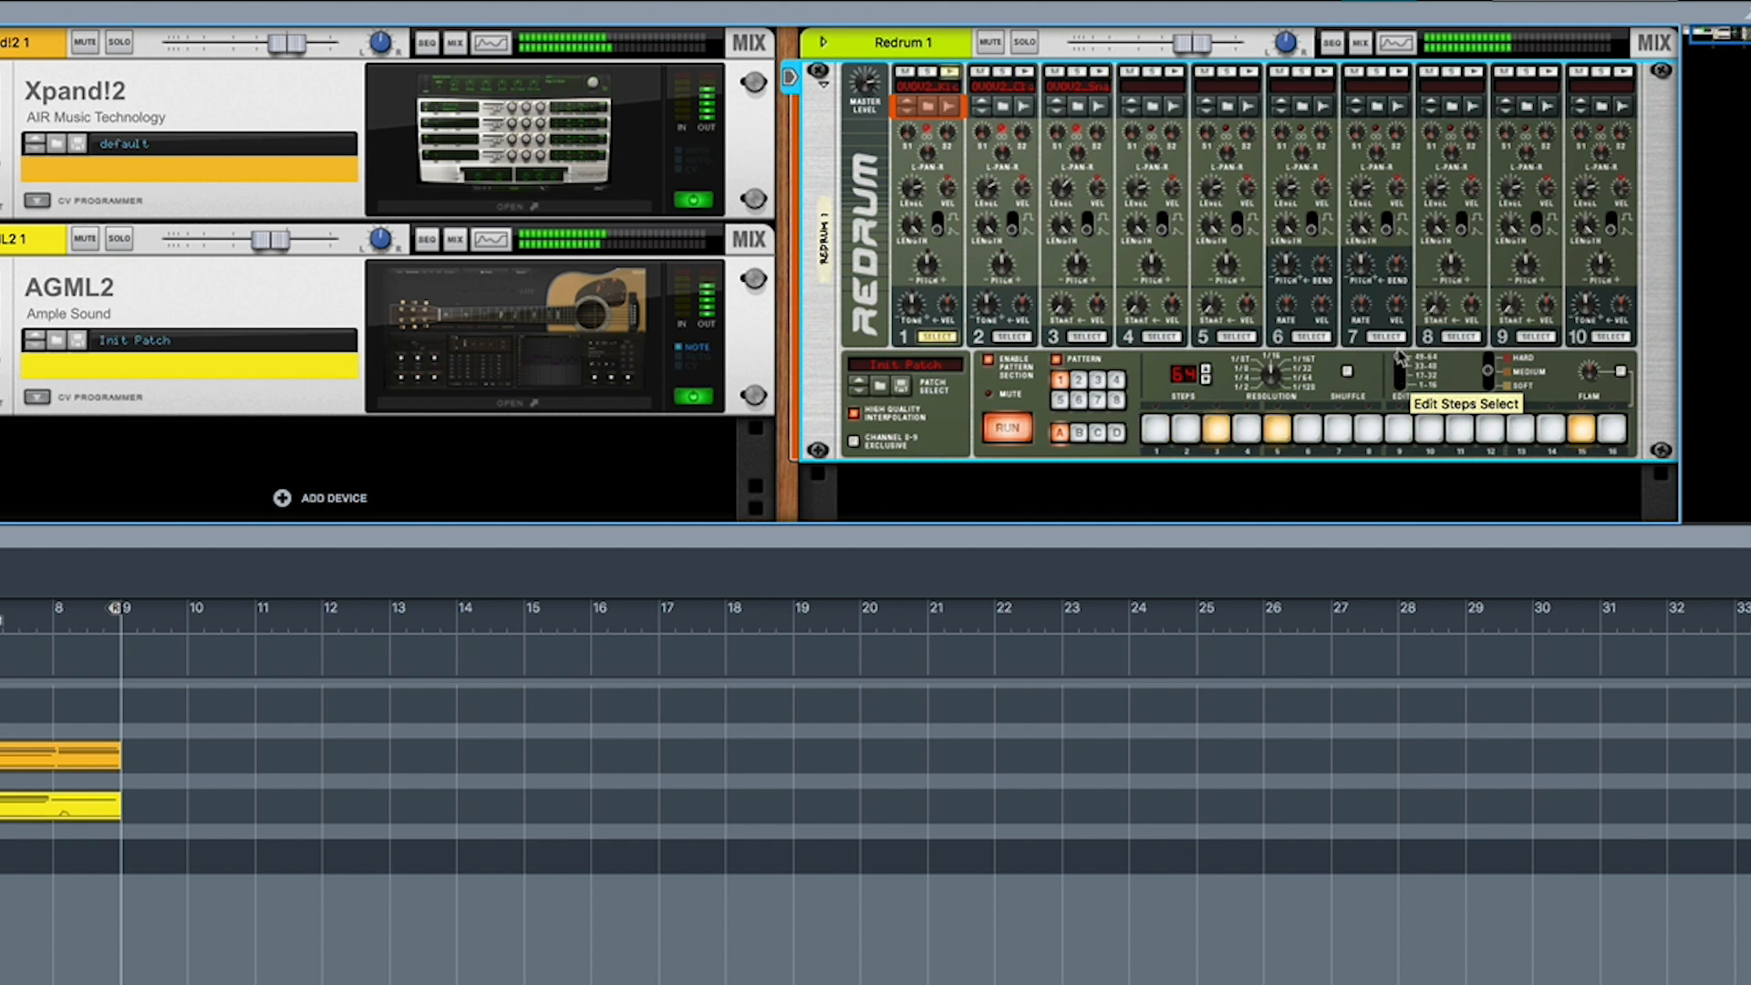
left_click(1493, 429)
left_click(1520, 431)
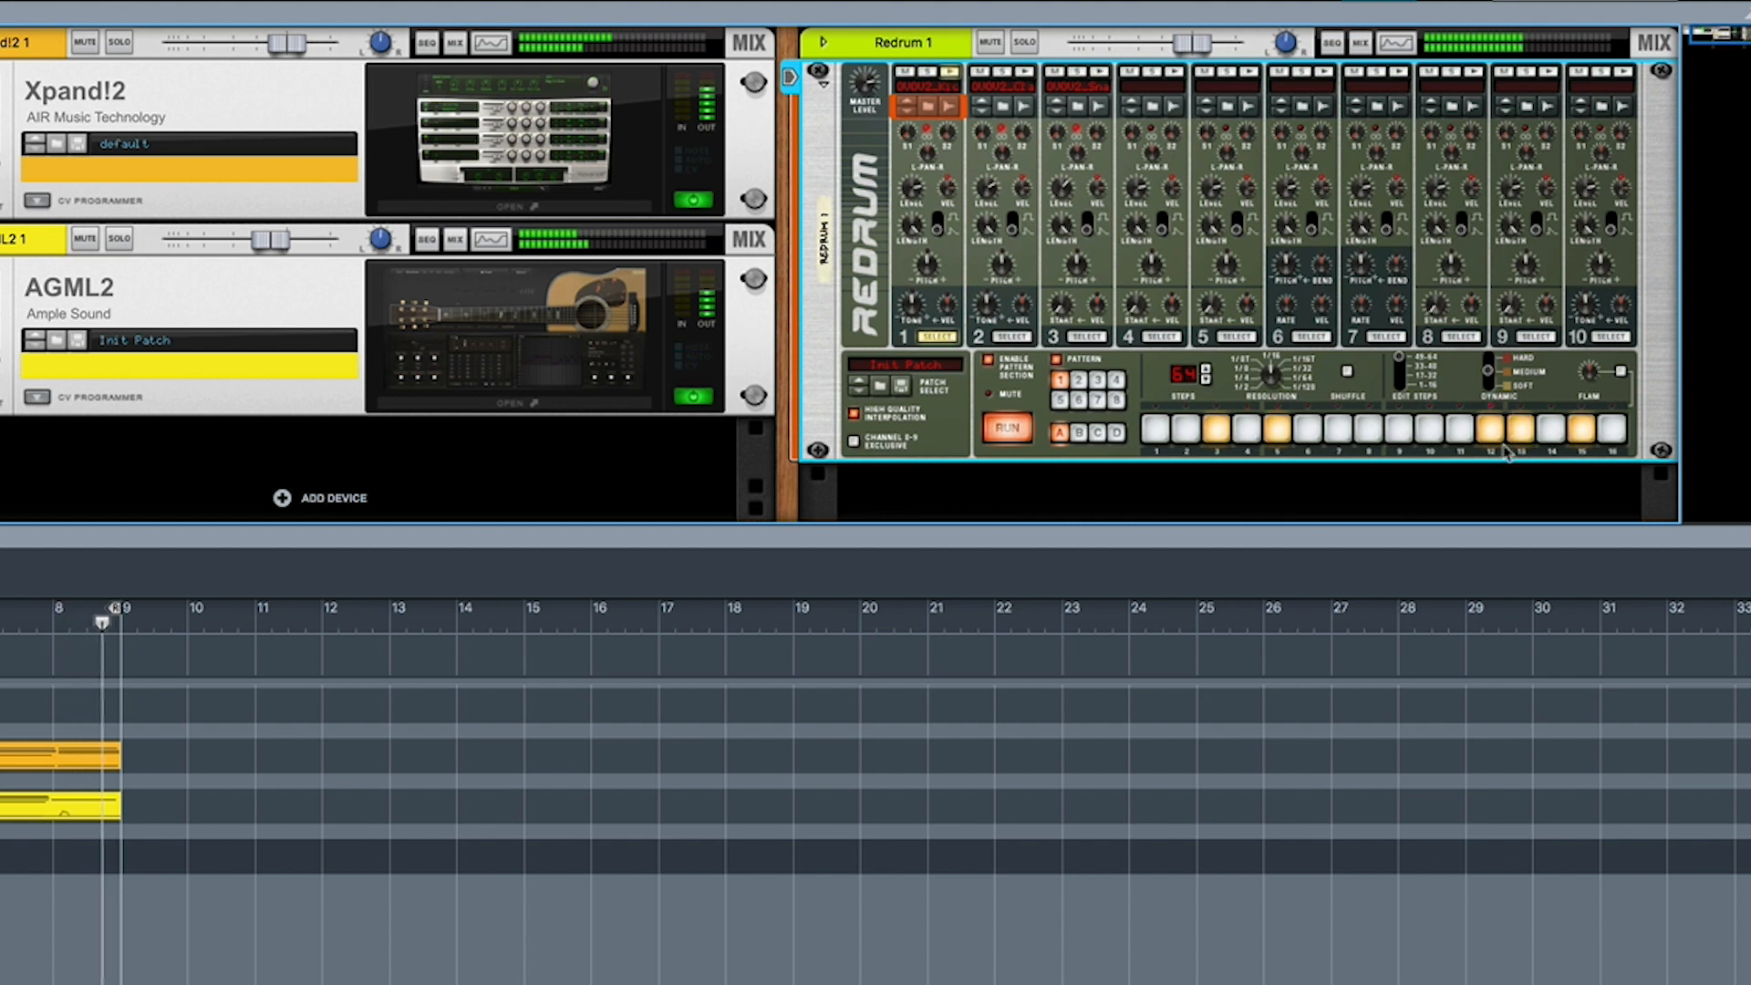
left_click_drag(1403, 361, 1402, 402)
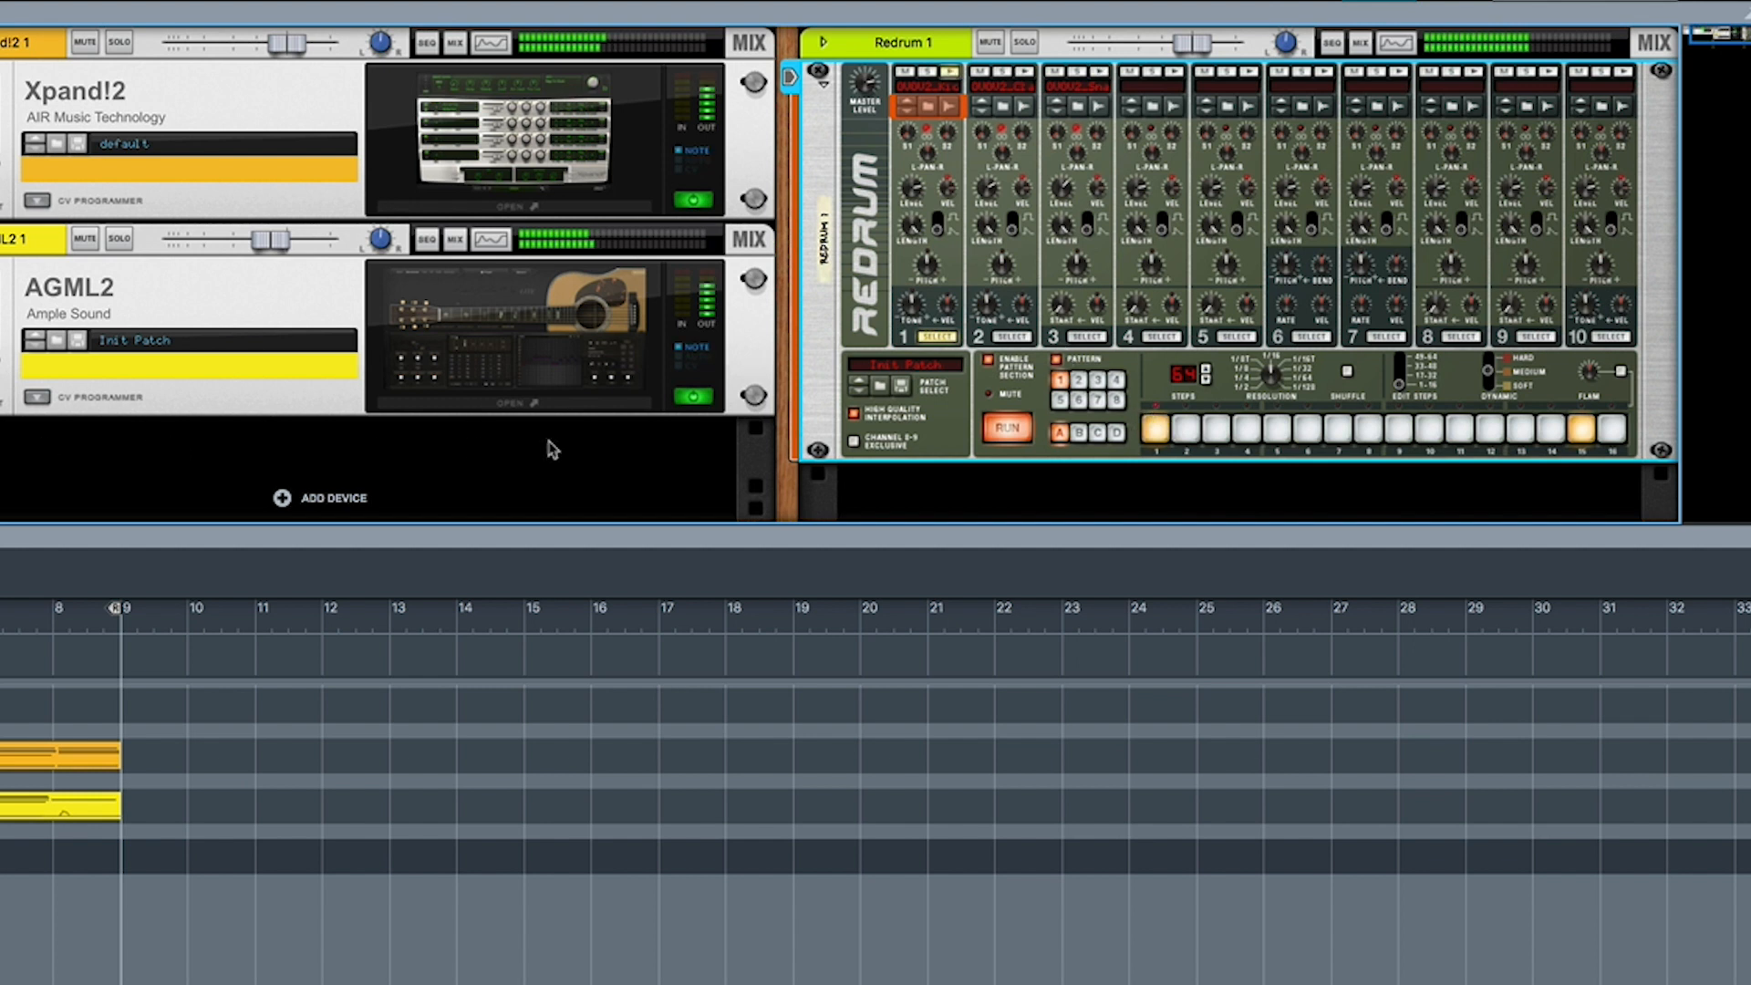
- Select drum 3 and add a soft hit on step 15 of the pattern
scroll(1111, 222, "right", 1)
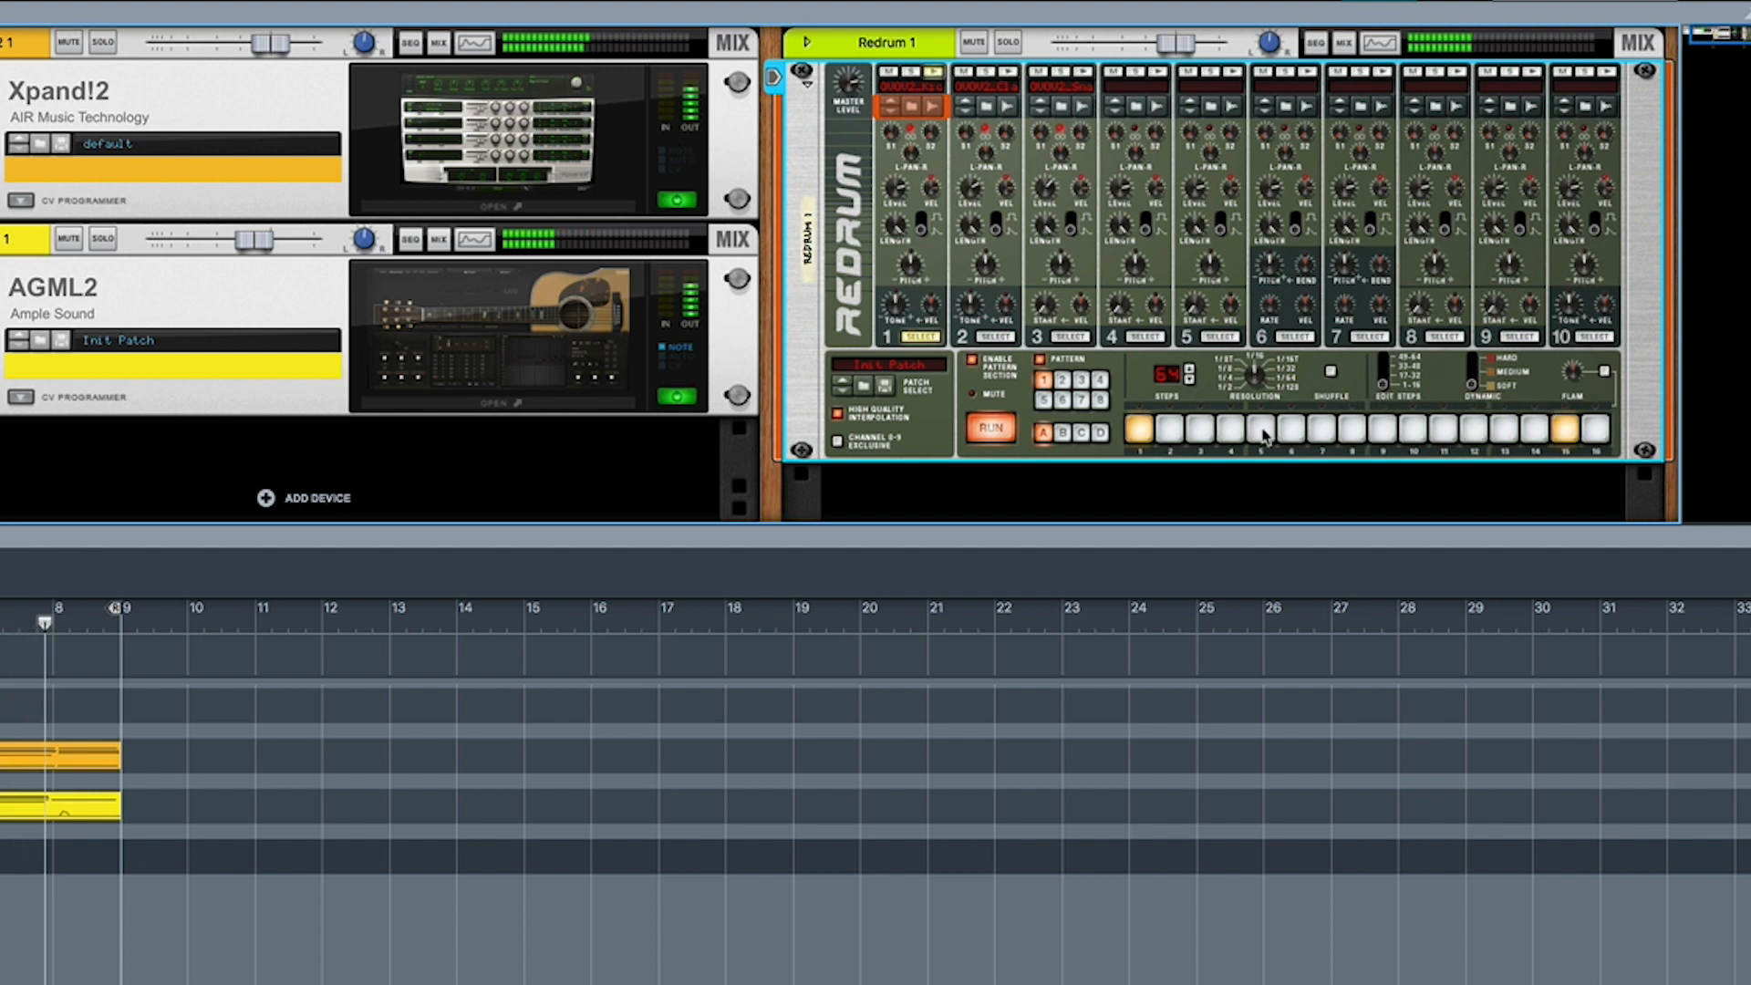
left_click(1069, 336)
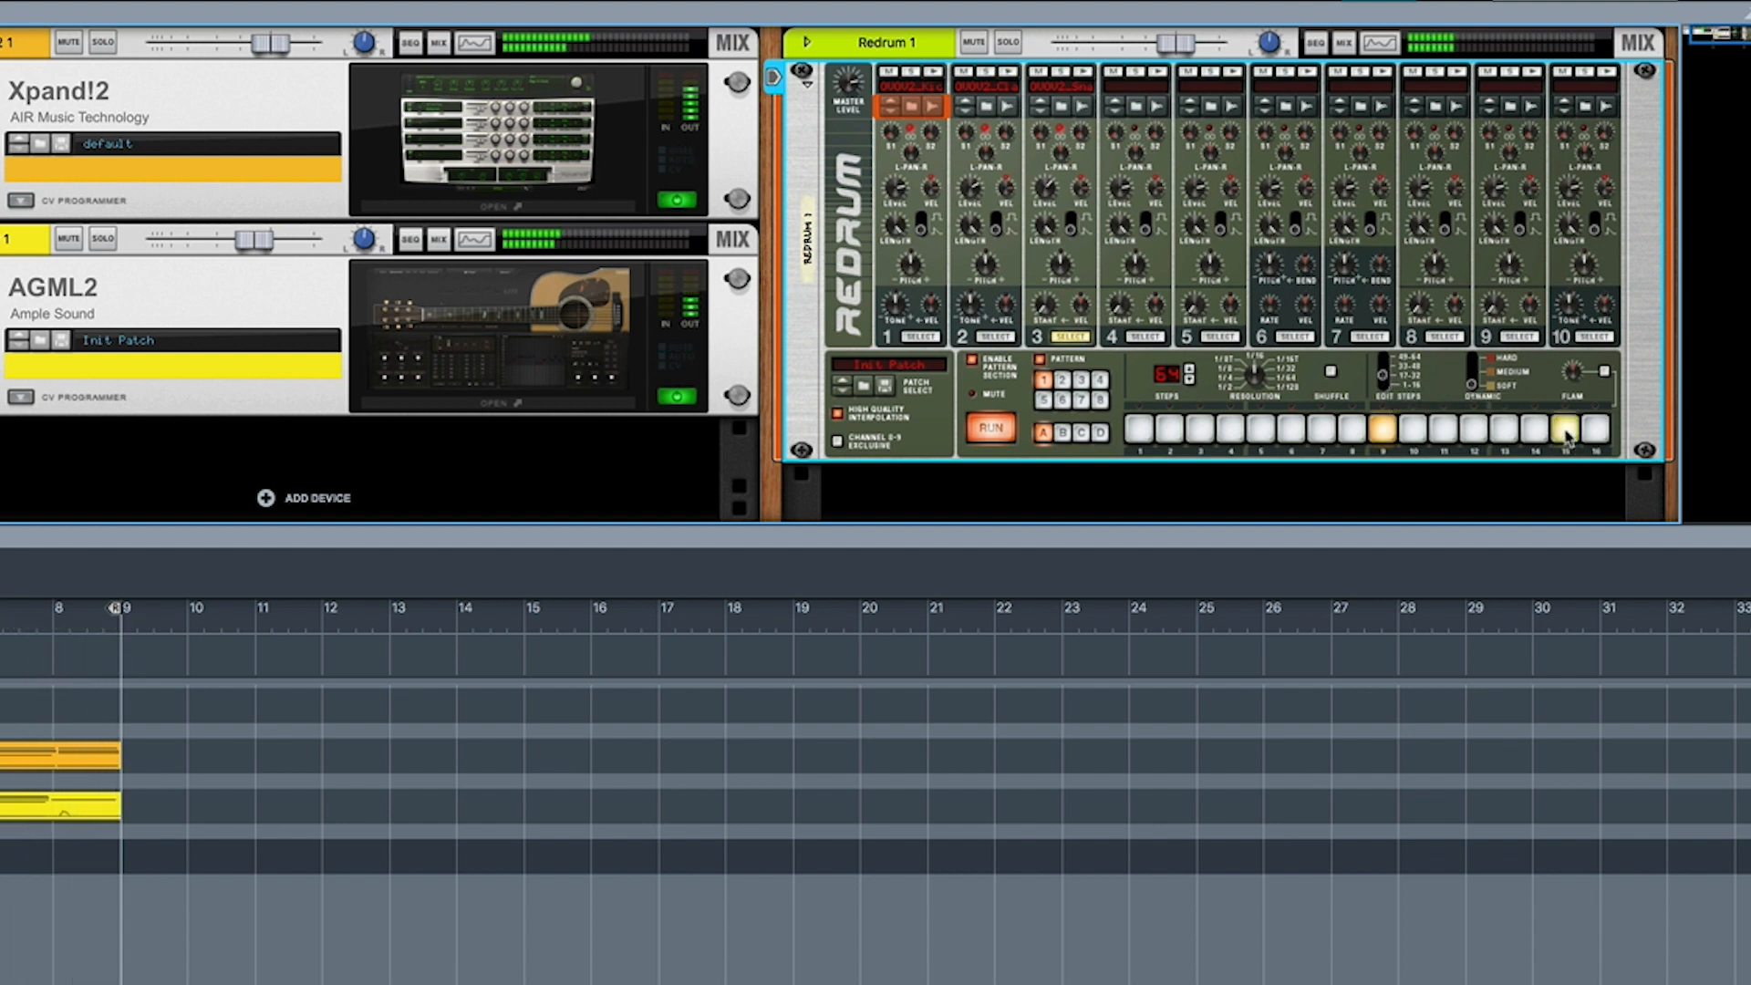
left_click(1475, 431)
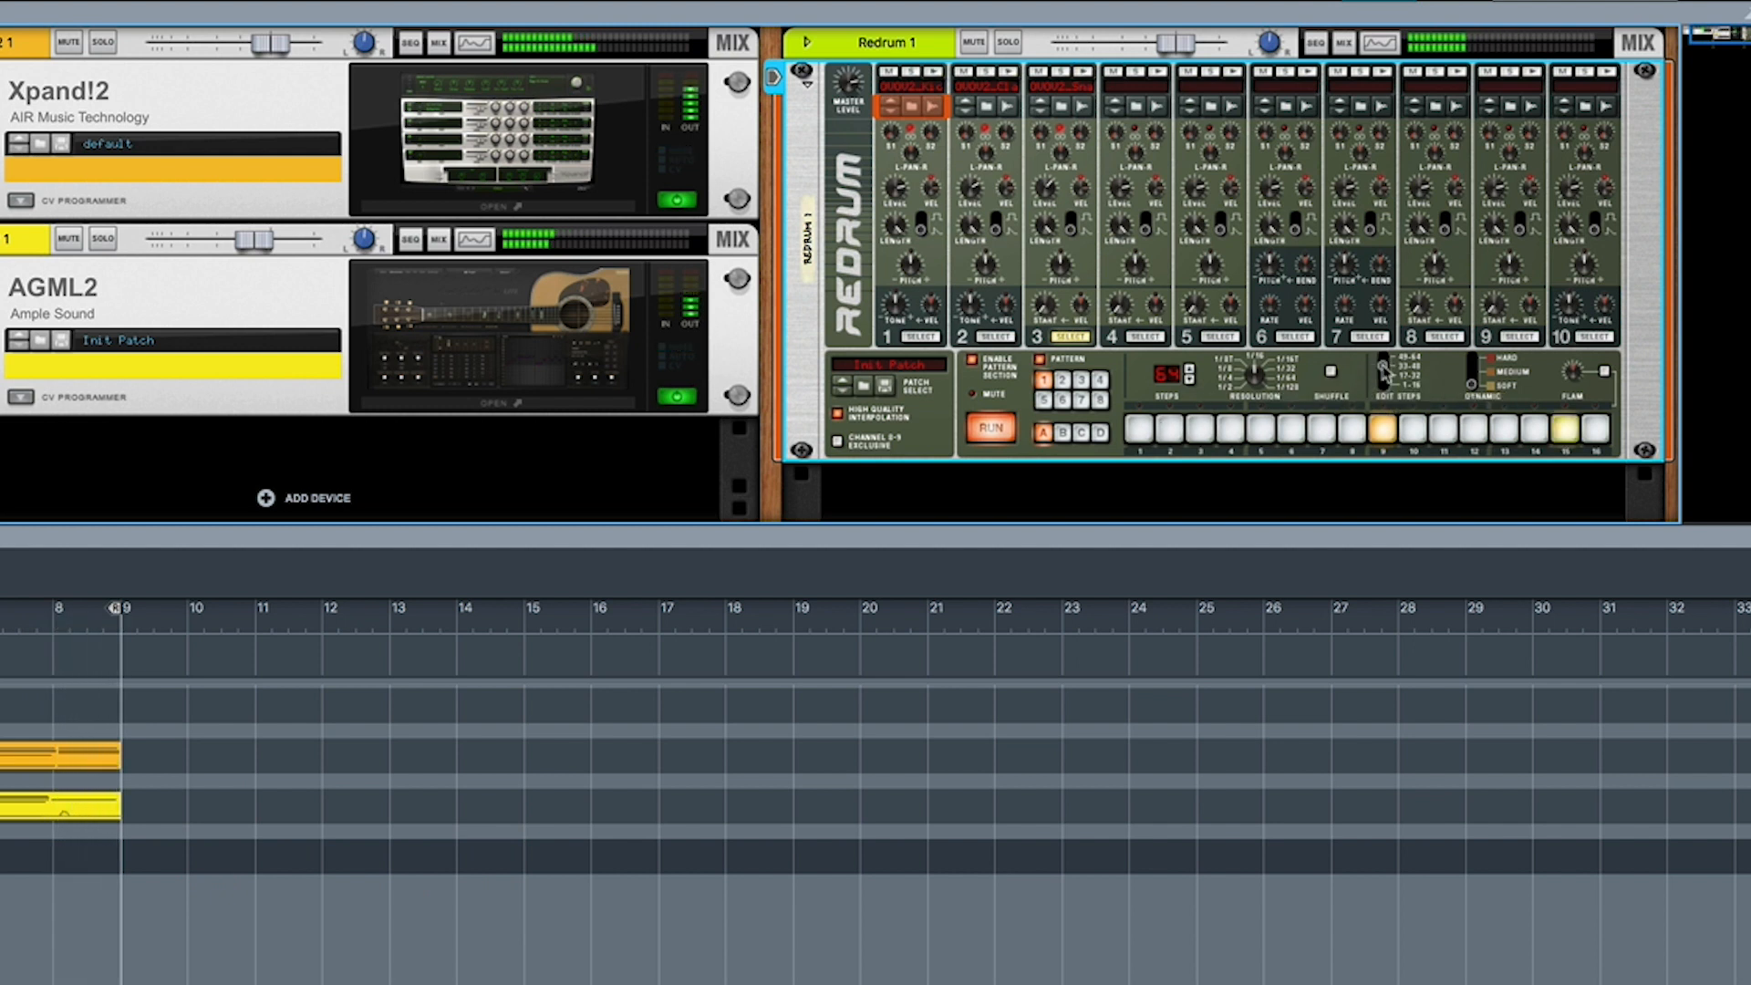
- Add a soft drum 3 hit on step 3 of the 49–64 edit step range
left_click_drag(1387, 372, 1384, 356)
left_click(1384, 370)
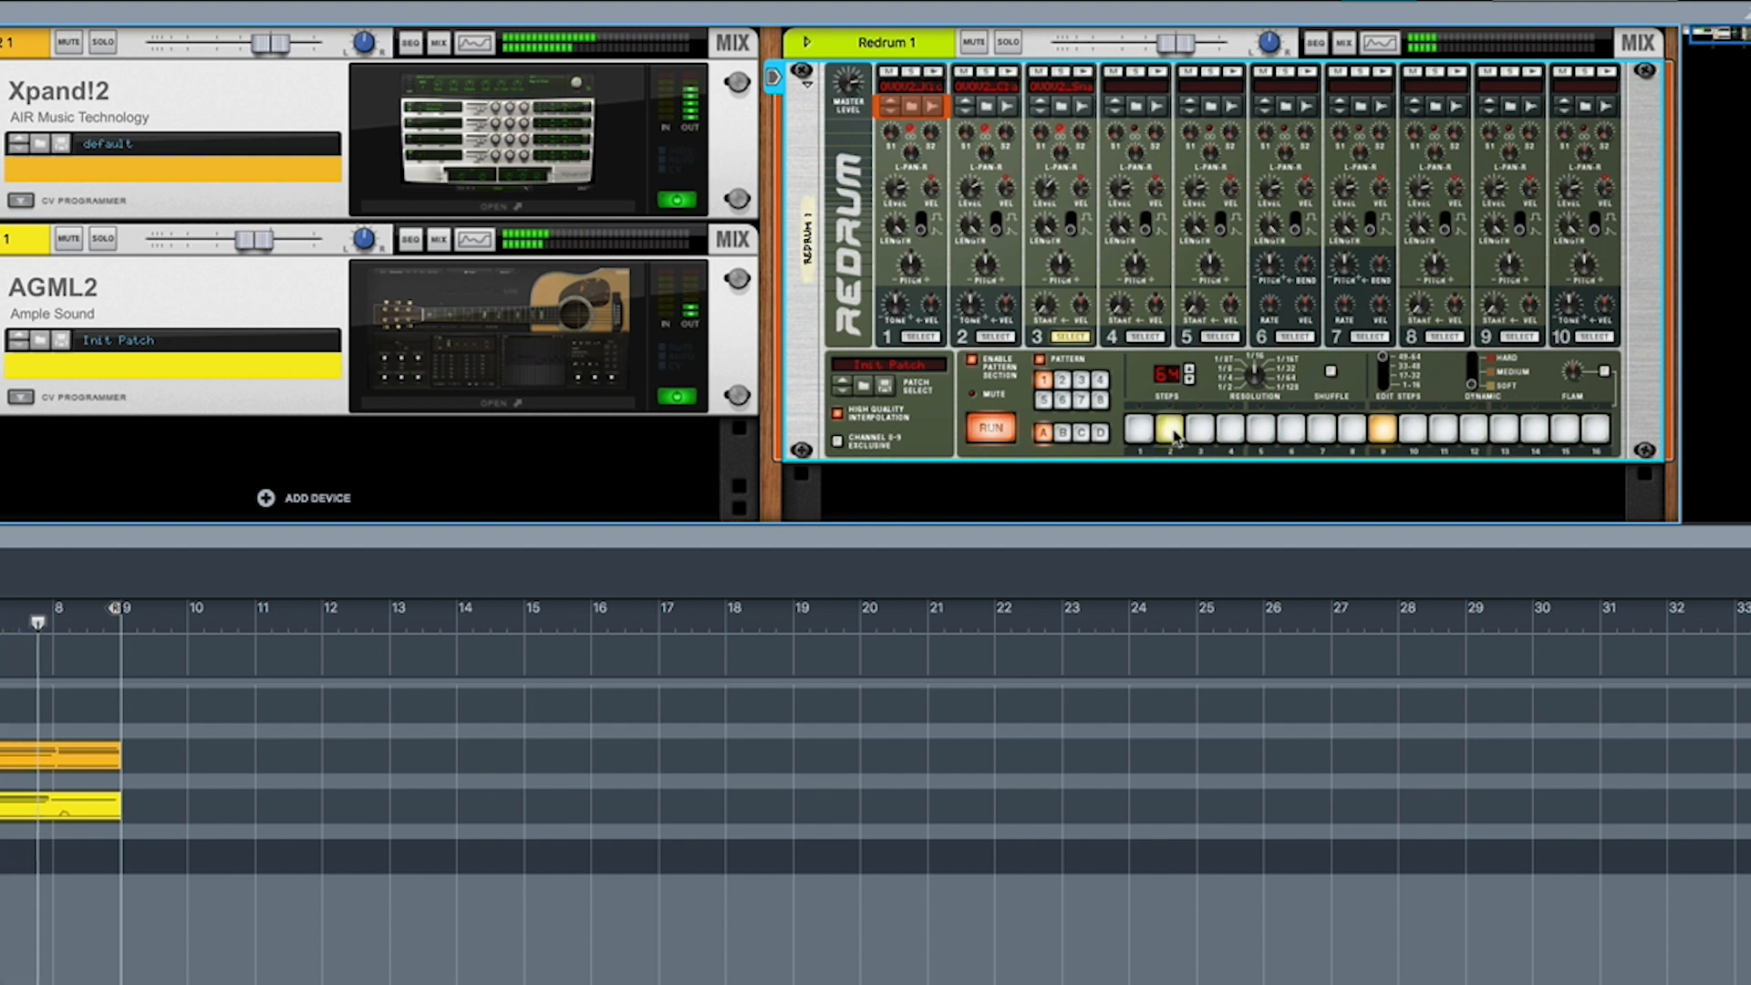
left_click(1200, 429)
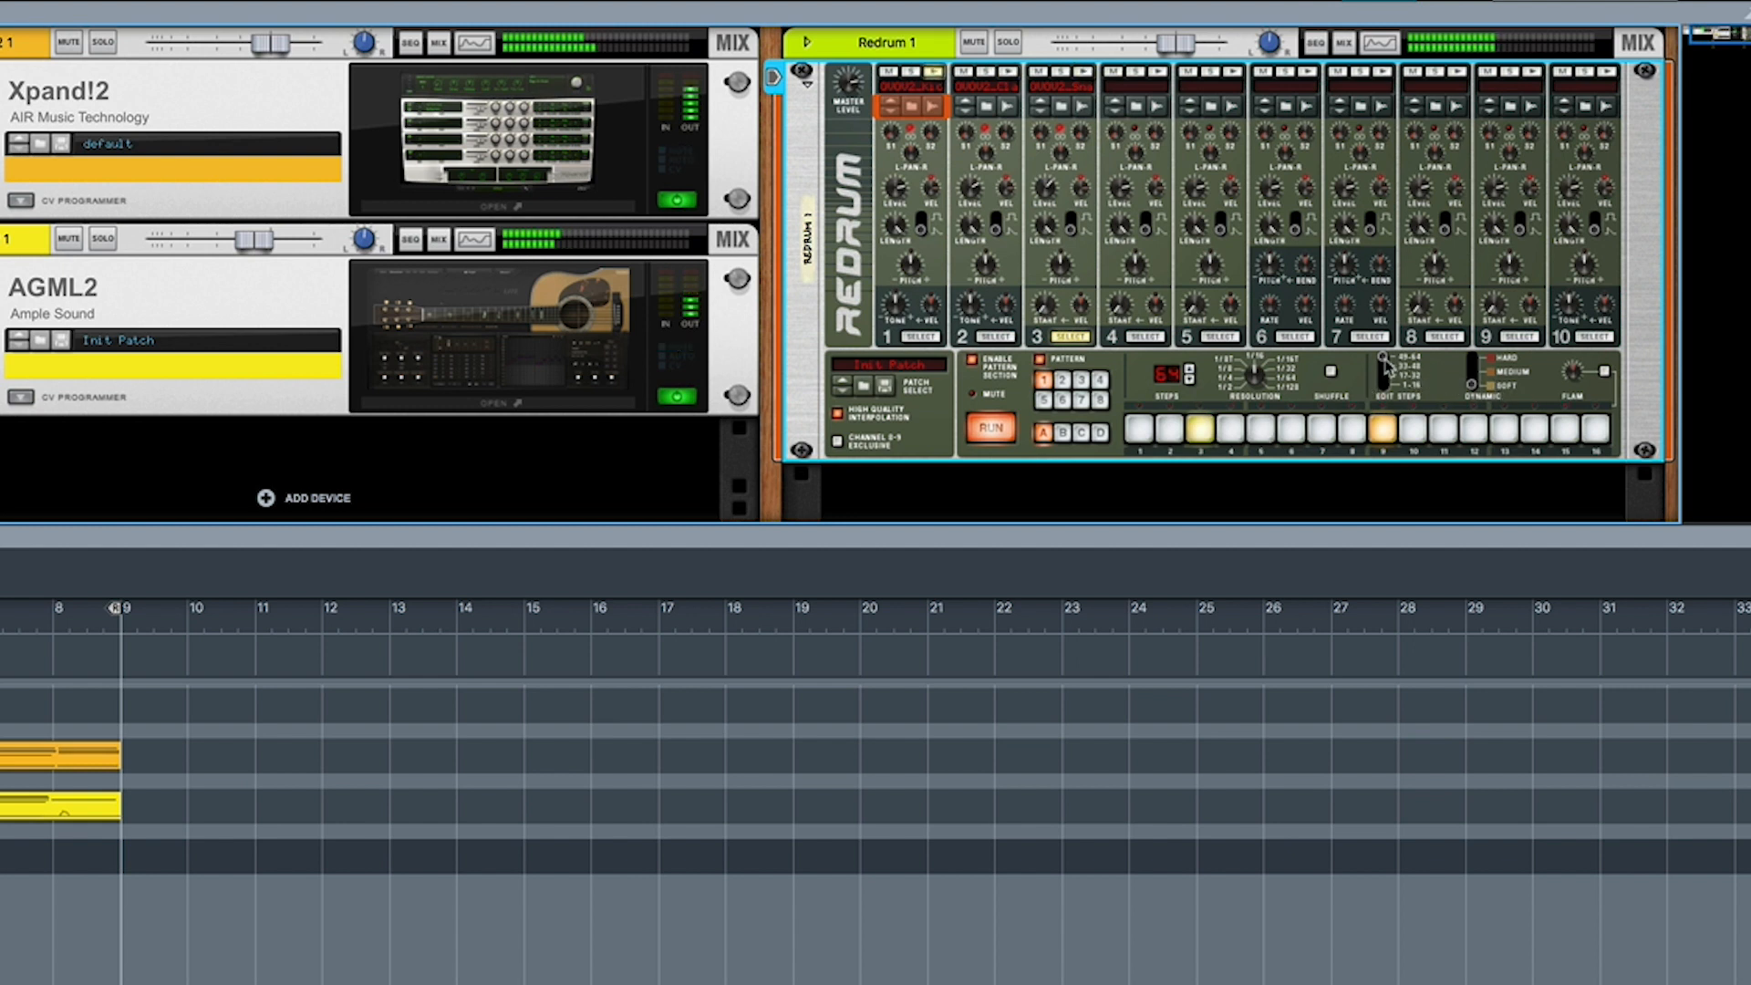
- Place a soft drum 3 hit on step 3 of the 17–32 range and return to steps 49–64
left_click_drag(1385, 363, 1386, 381)
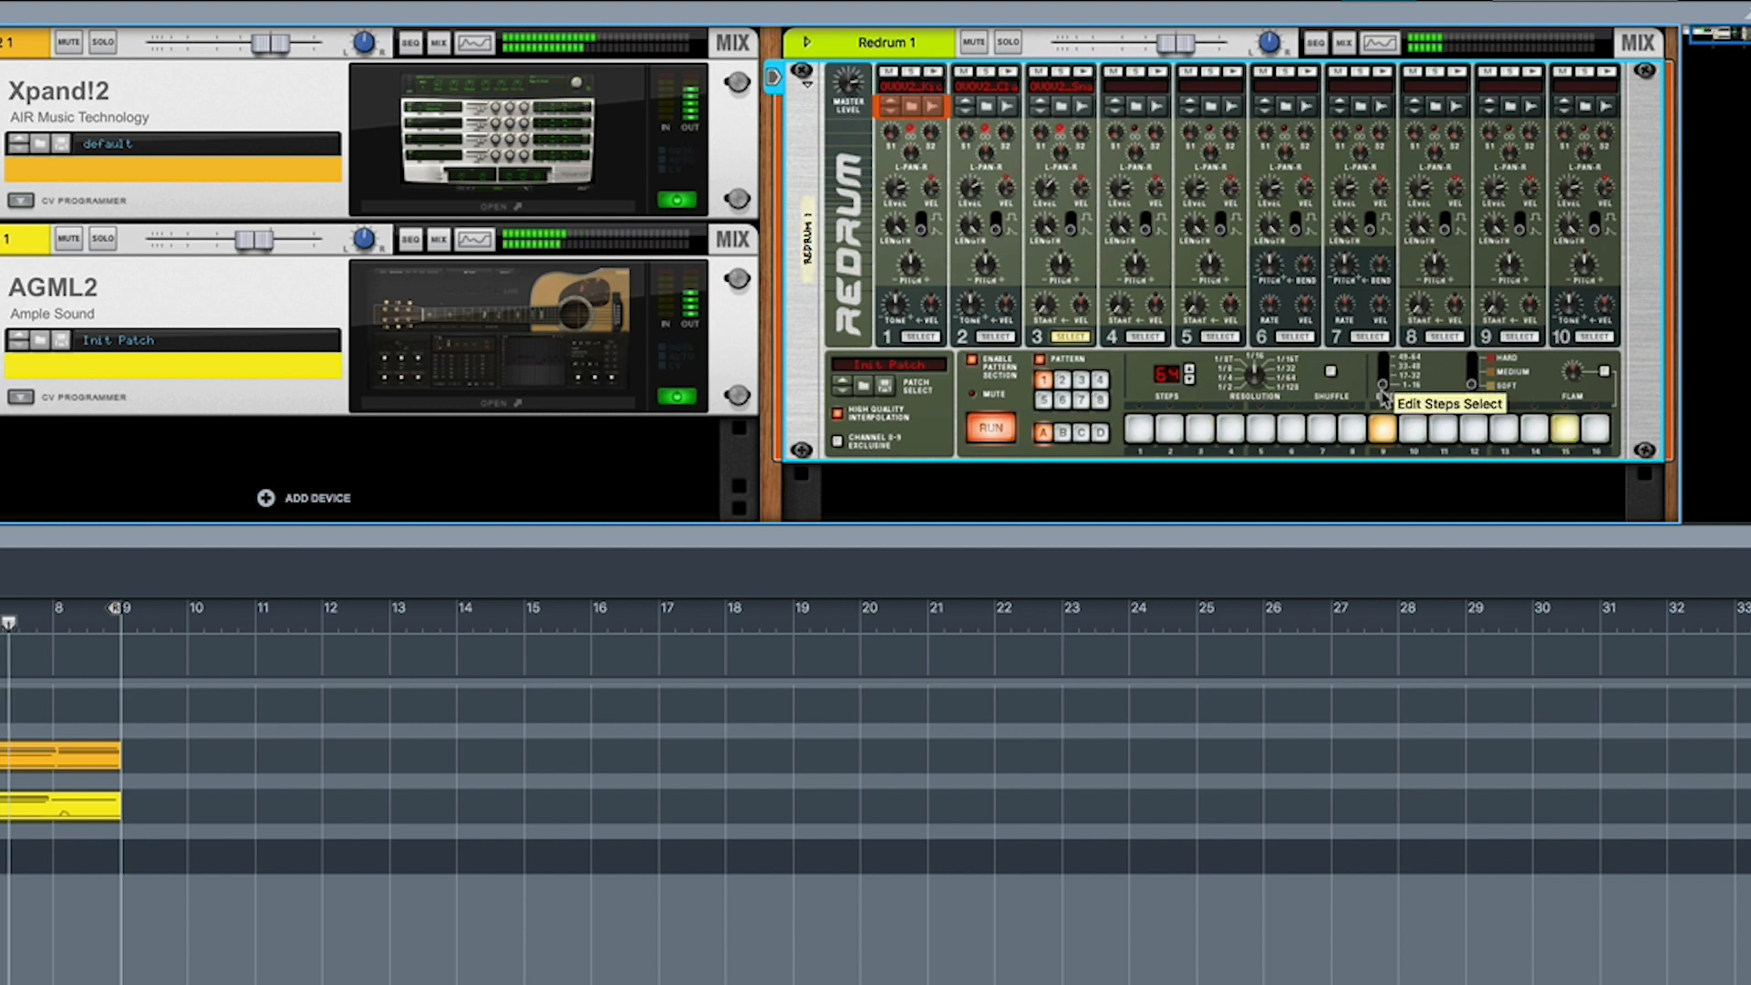
left_click(1173, 434)
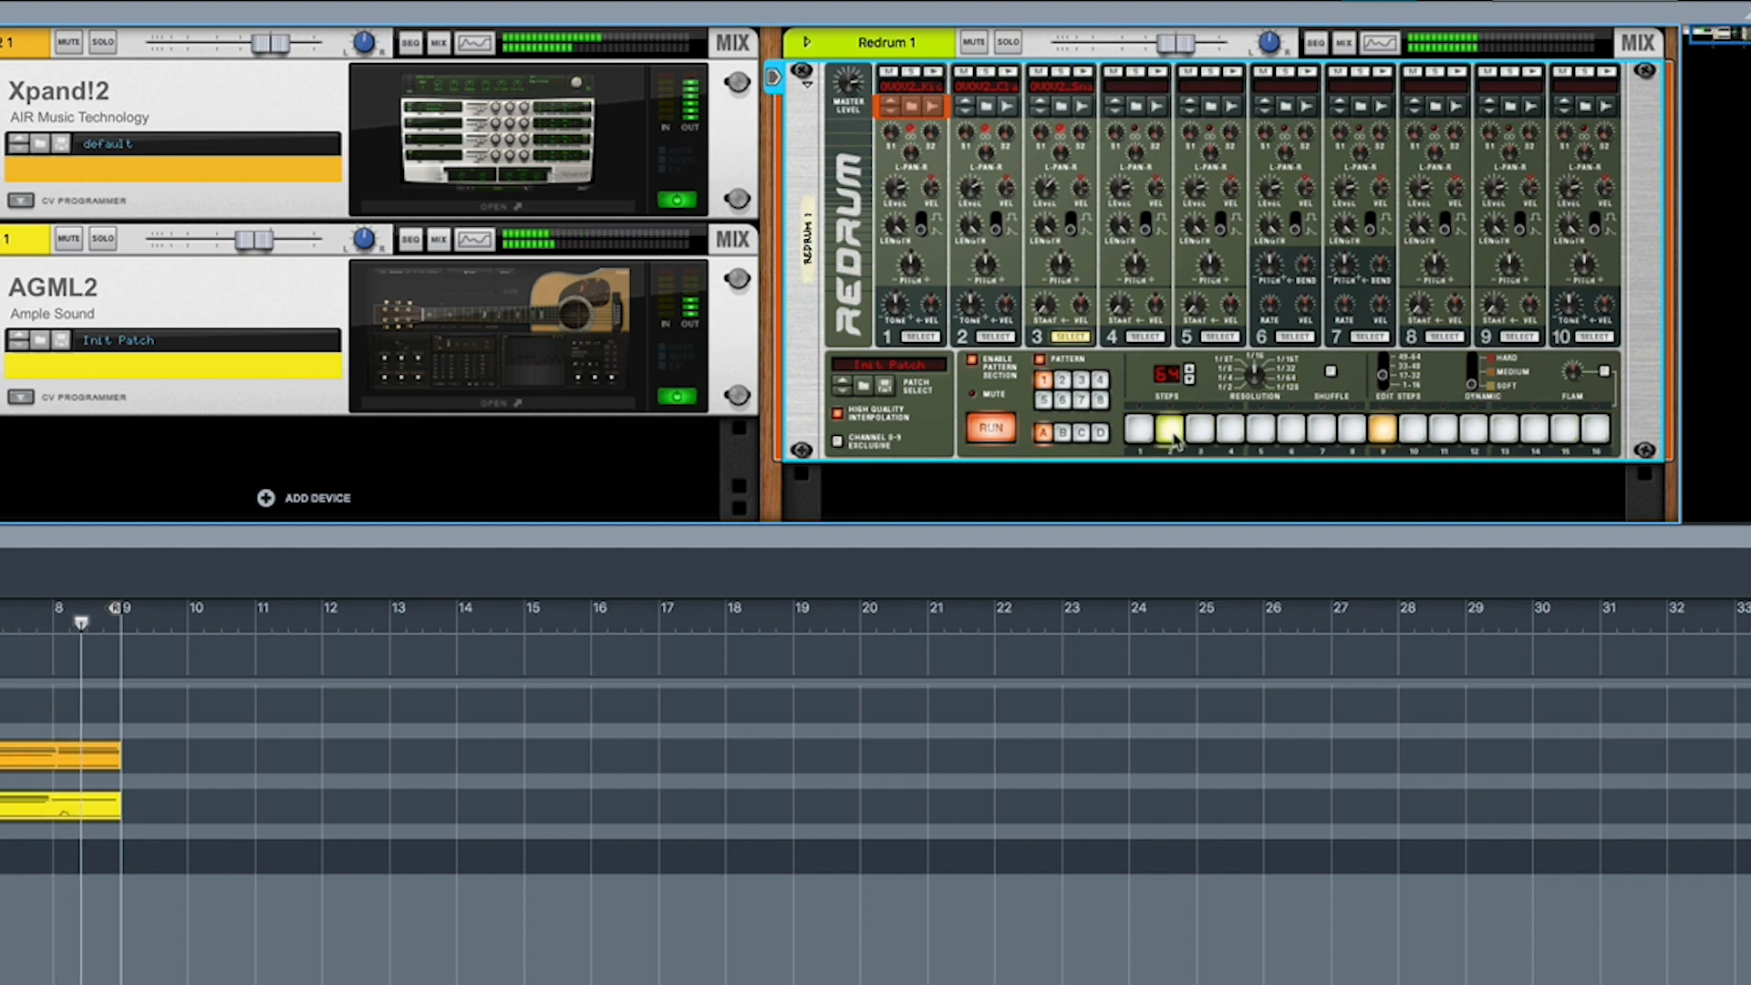
left_click(1171, 432)
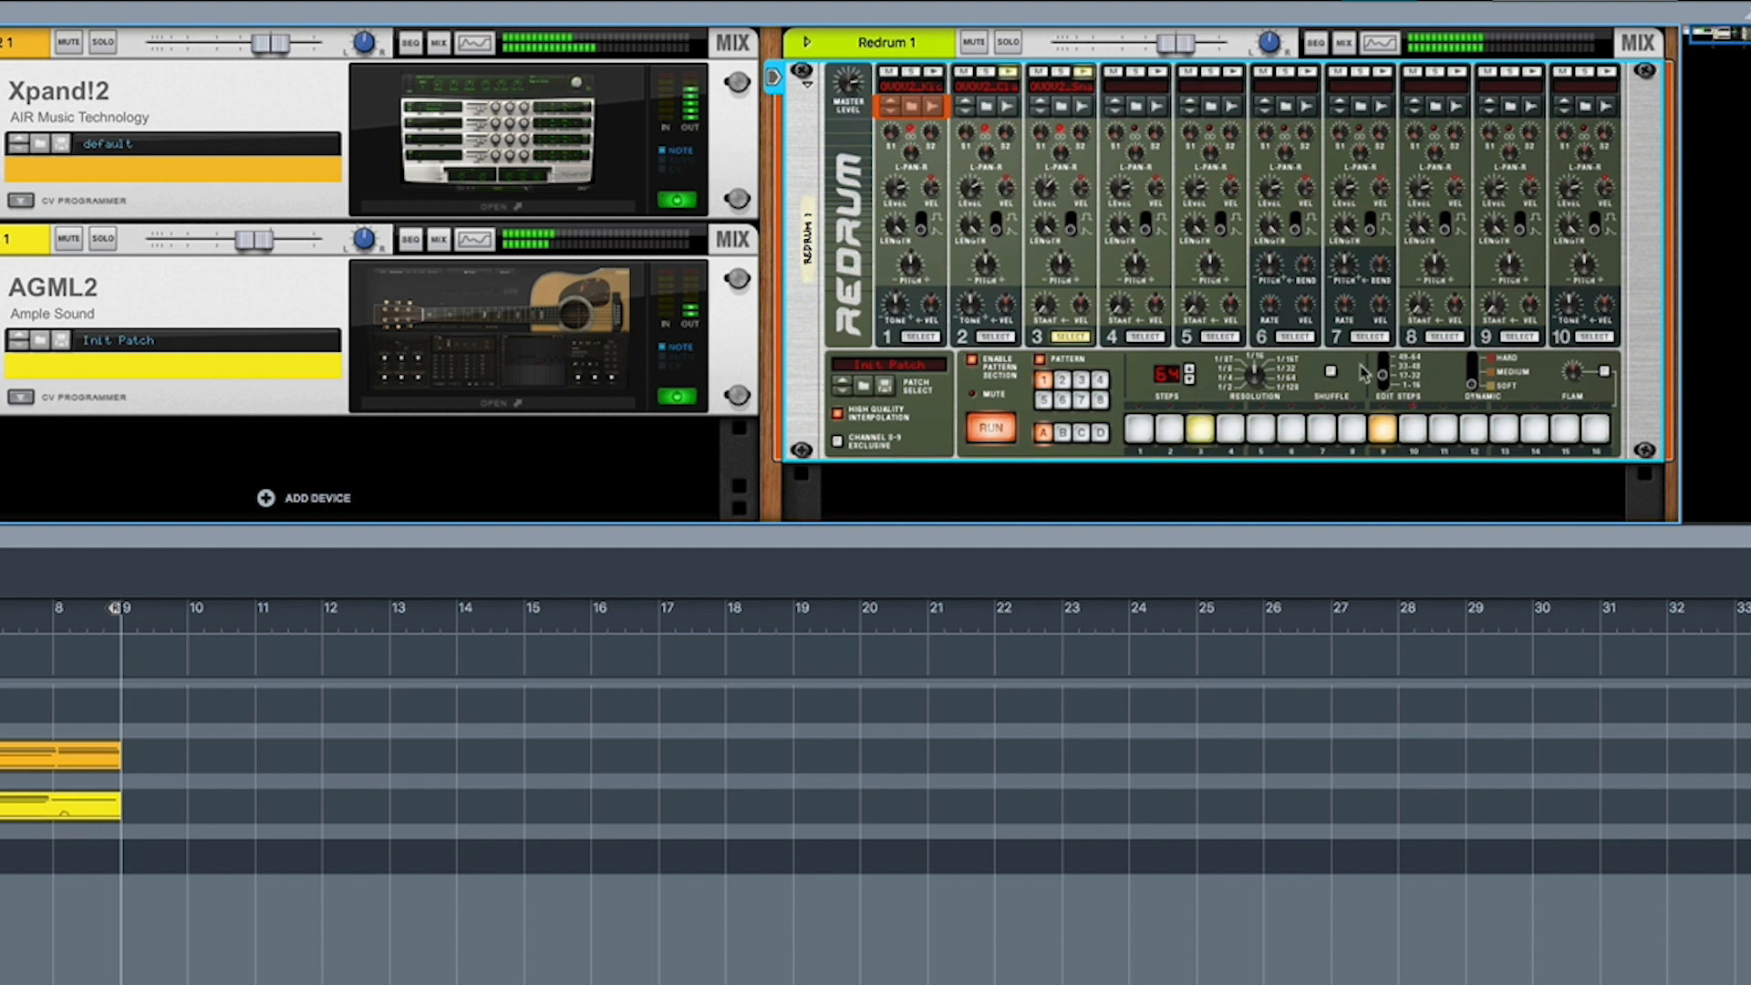
left_click_drag(1387, 382, 1387, 365)
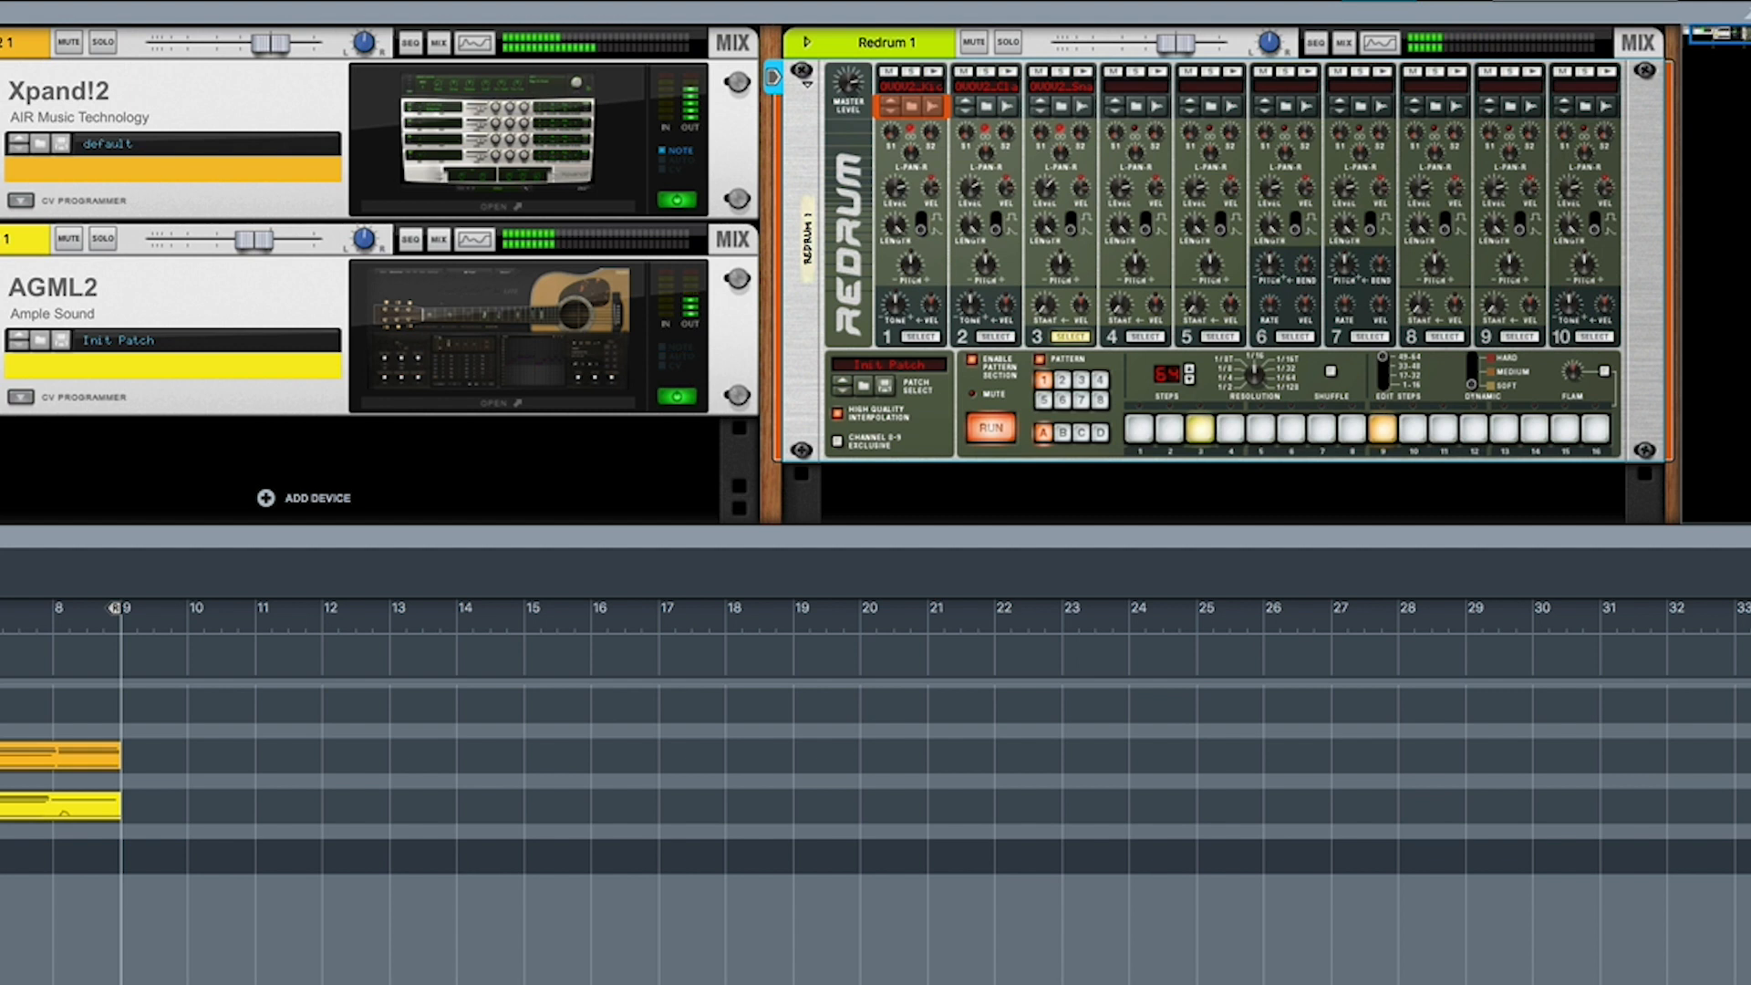
- Load a sample into Redrum's drum 4 and add a Drum Sequencer player to the Redrum device
left_click_drag(90, 313, 1185, 157)
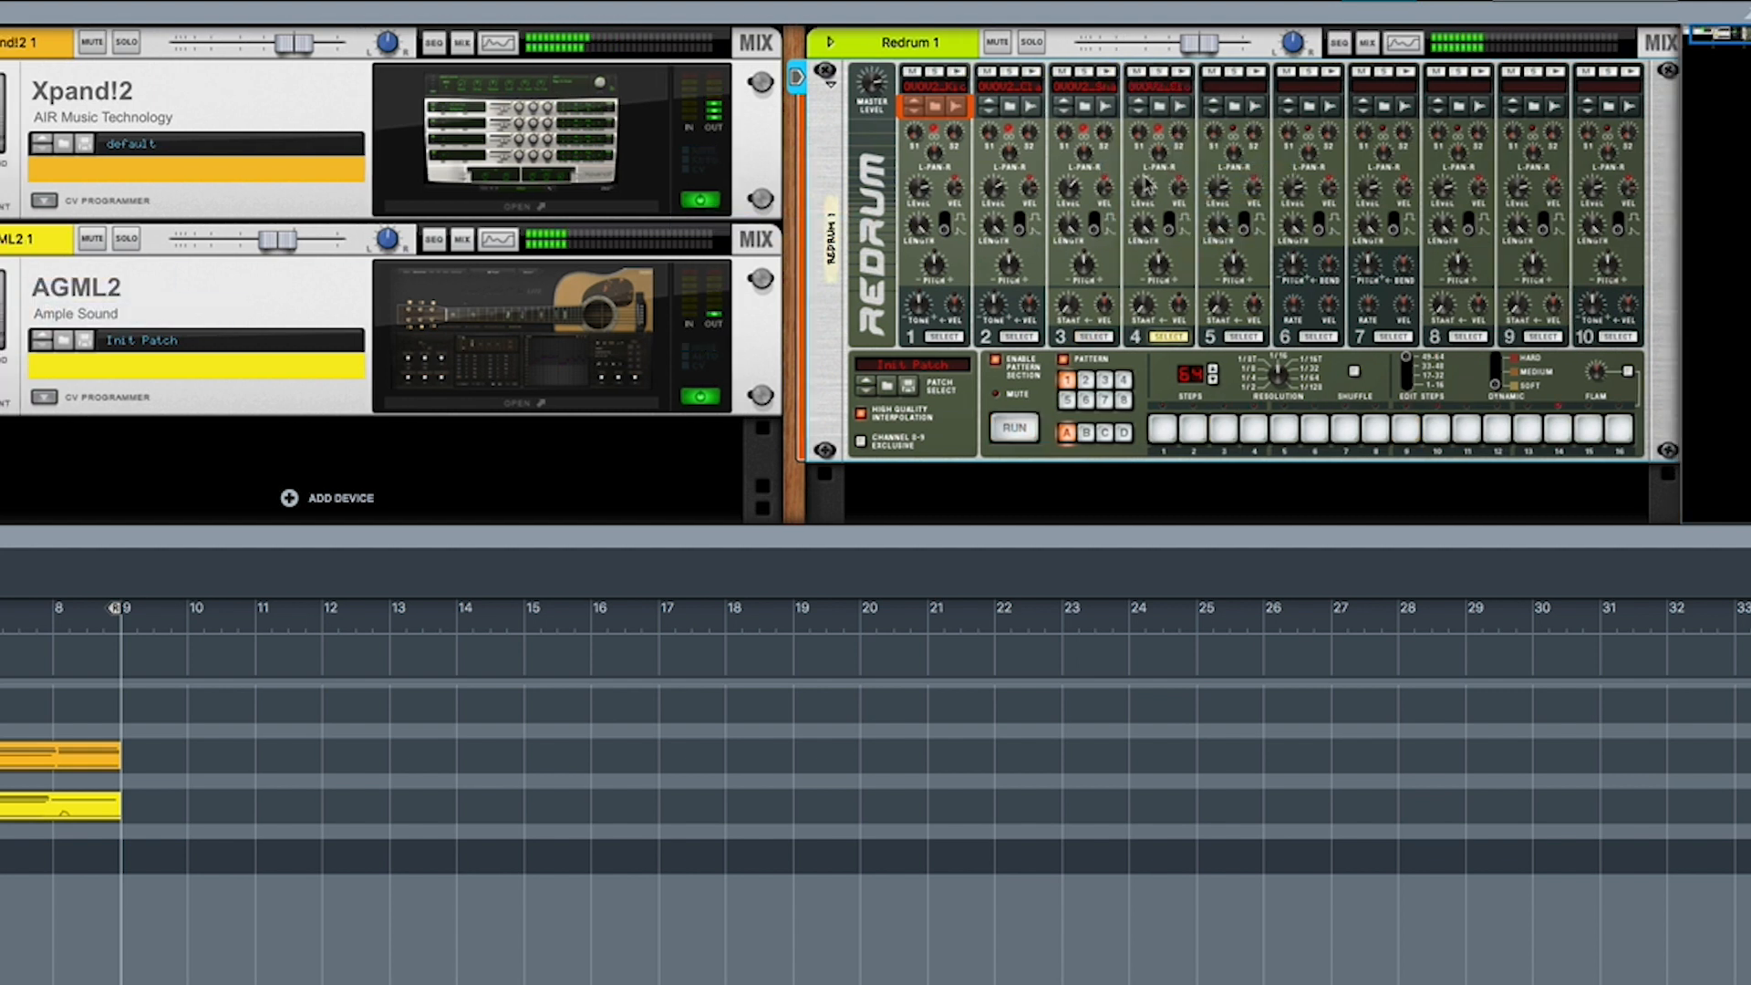
left_click(1015, 427)
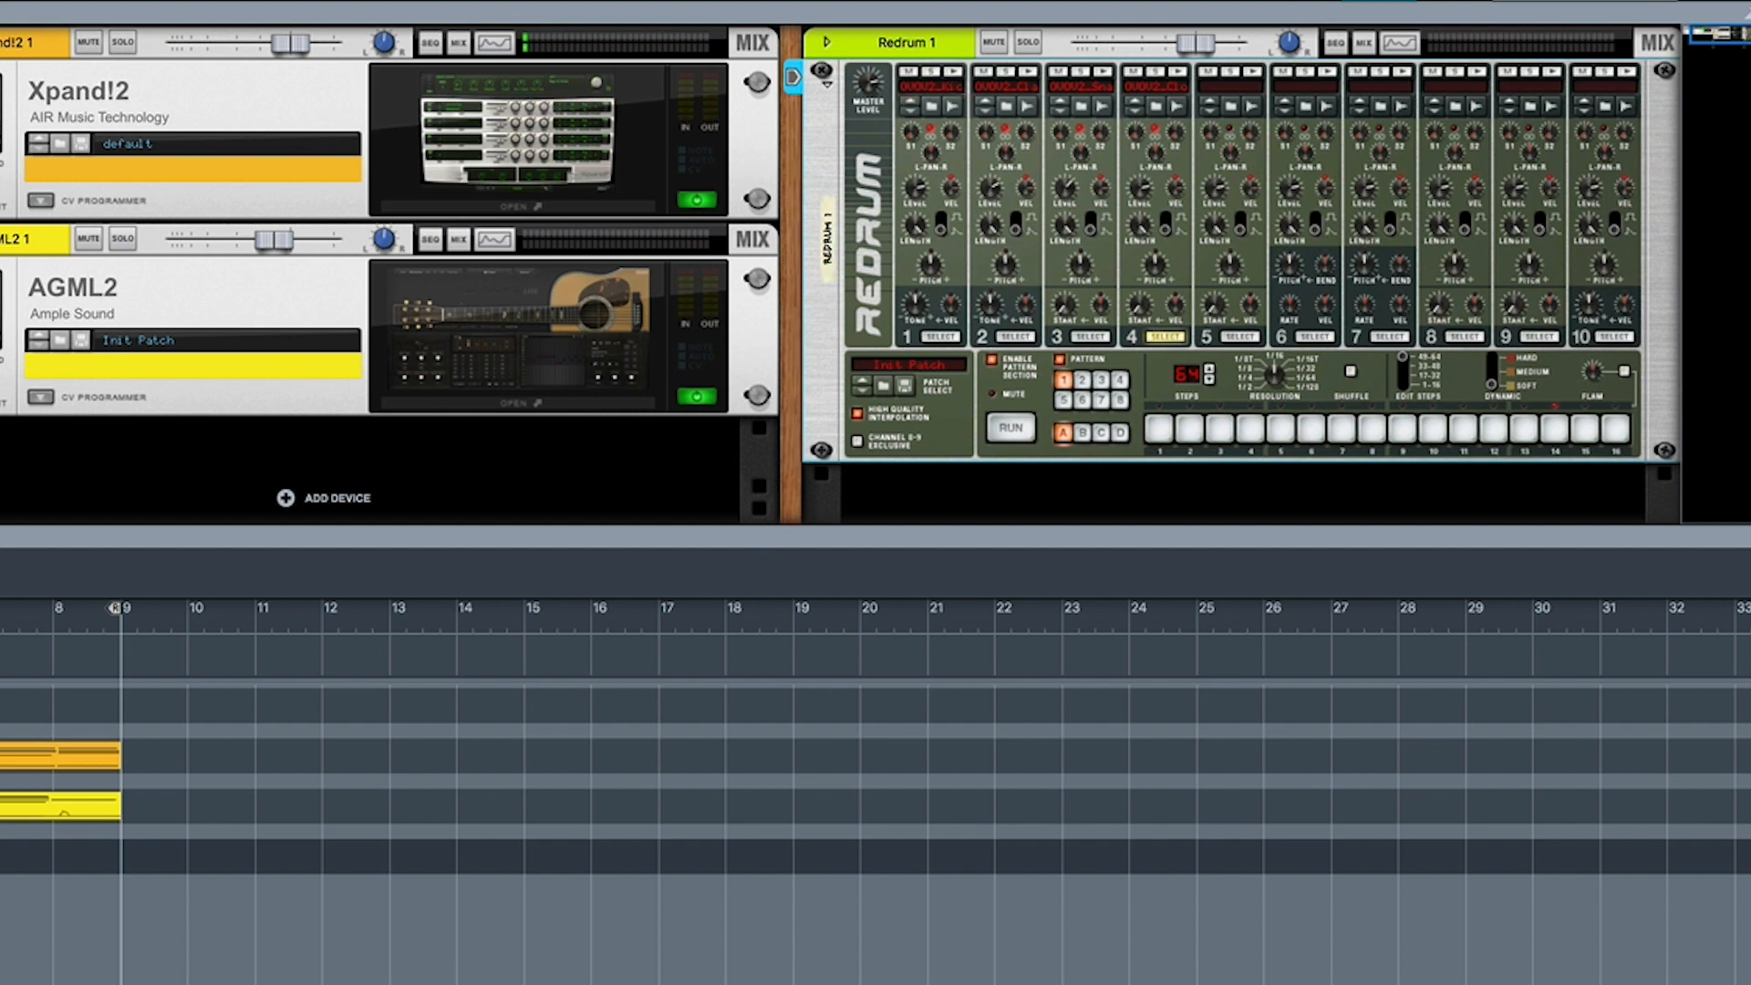
left_click_drag(1719, 35, 1001, 102)
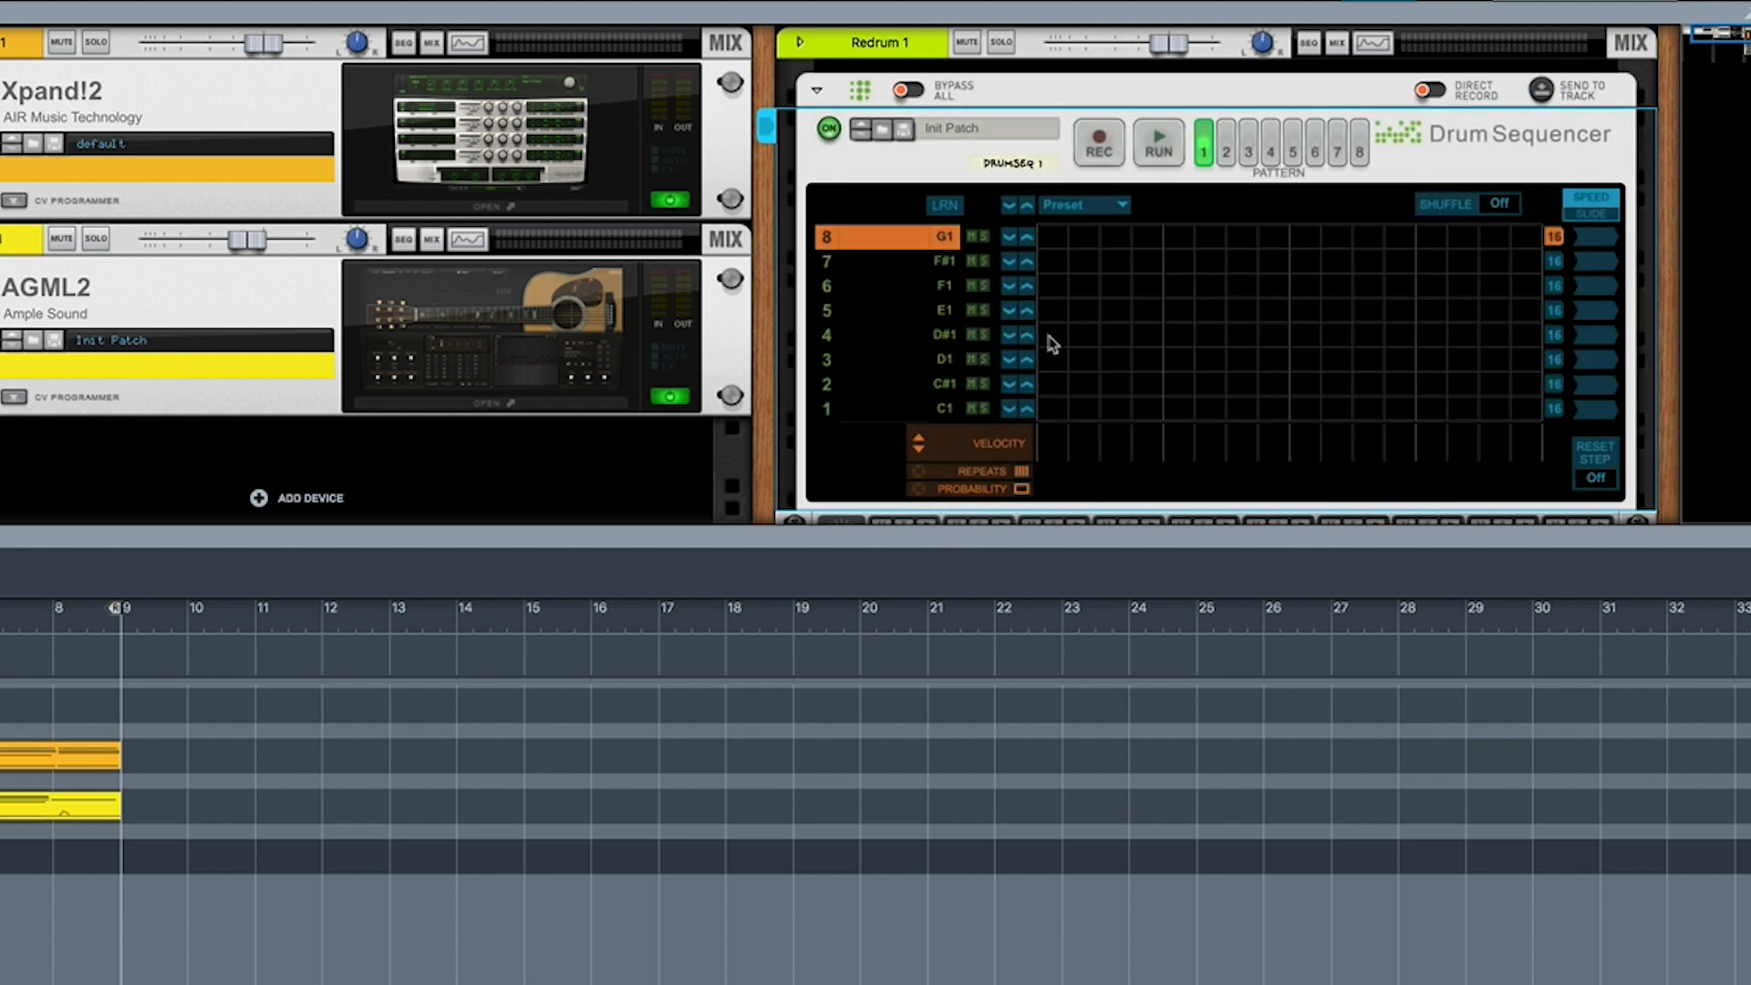
- Start playback and place Drum Sequencer lane 4 hits on steps 1, 3, 9 and 13
key("space")
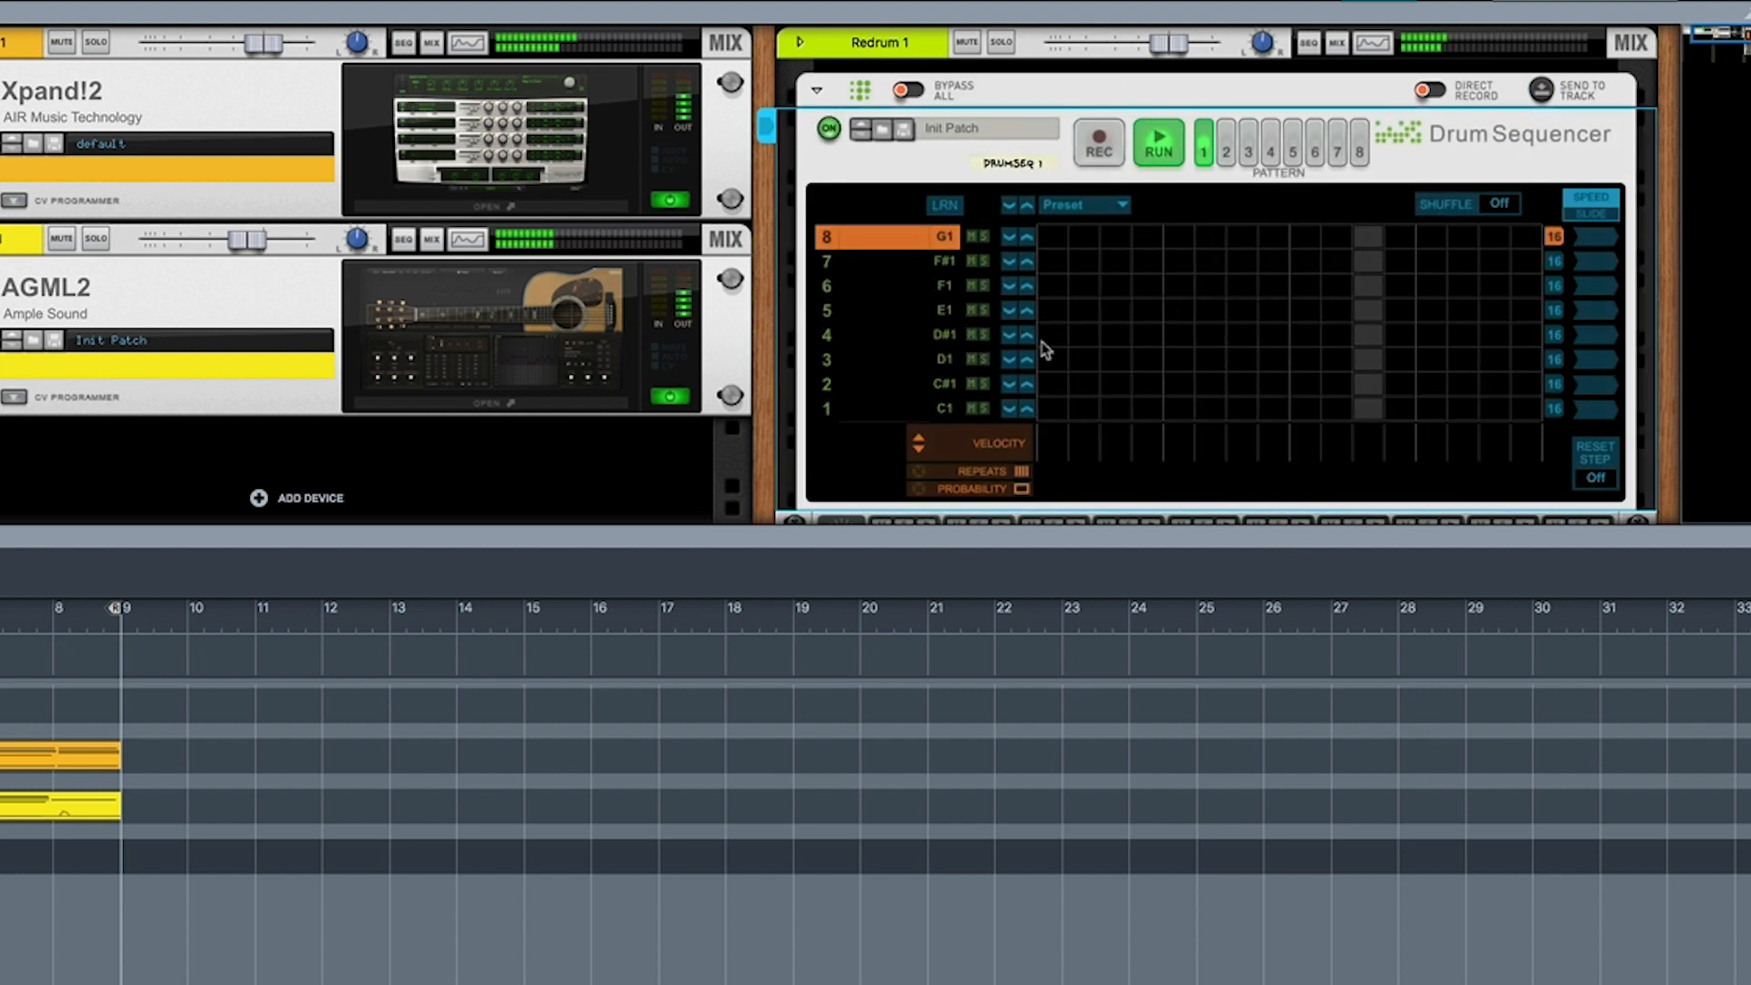
left_click(1049, 335)
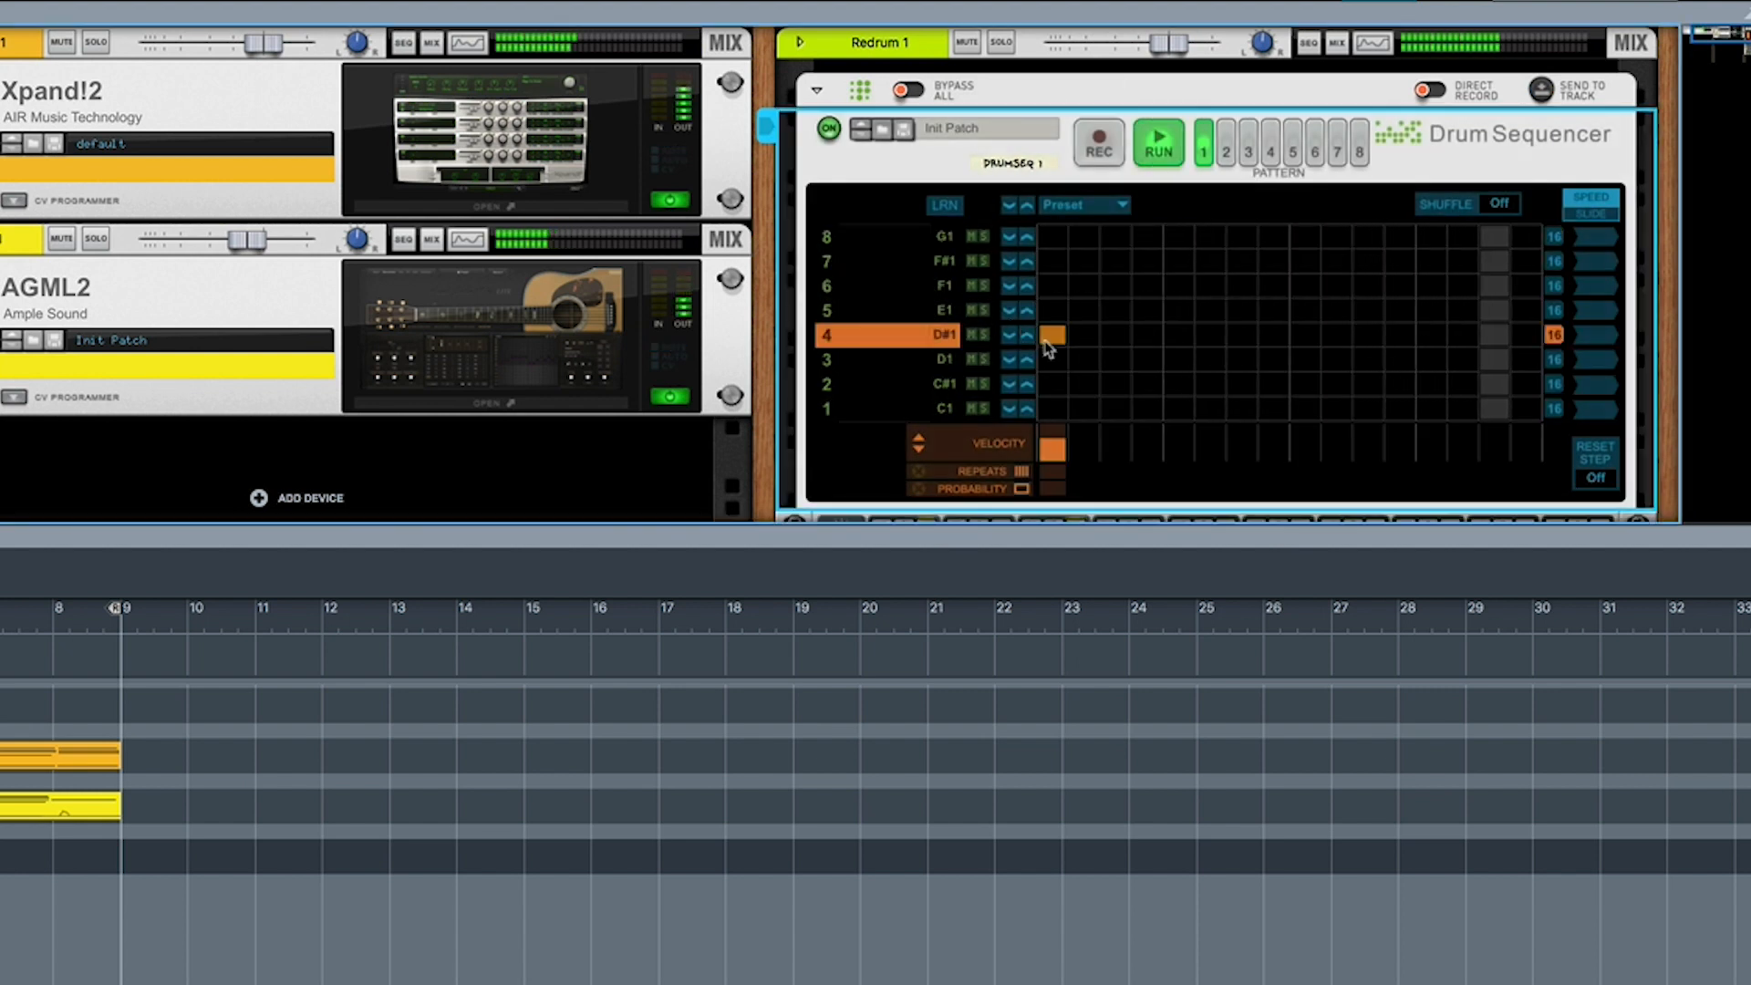
left_click(1122, 338)
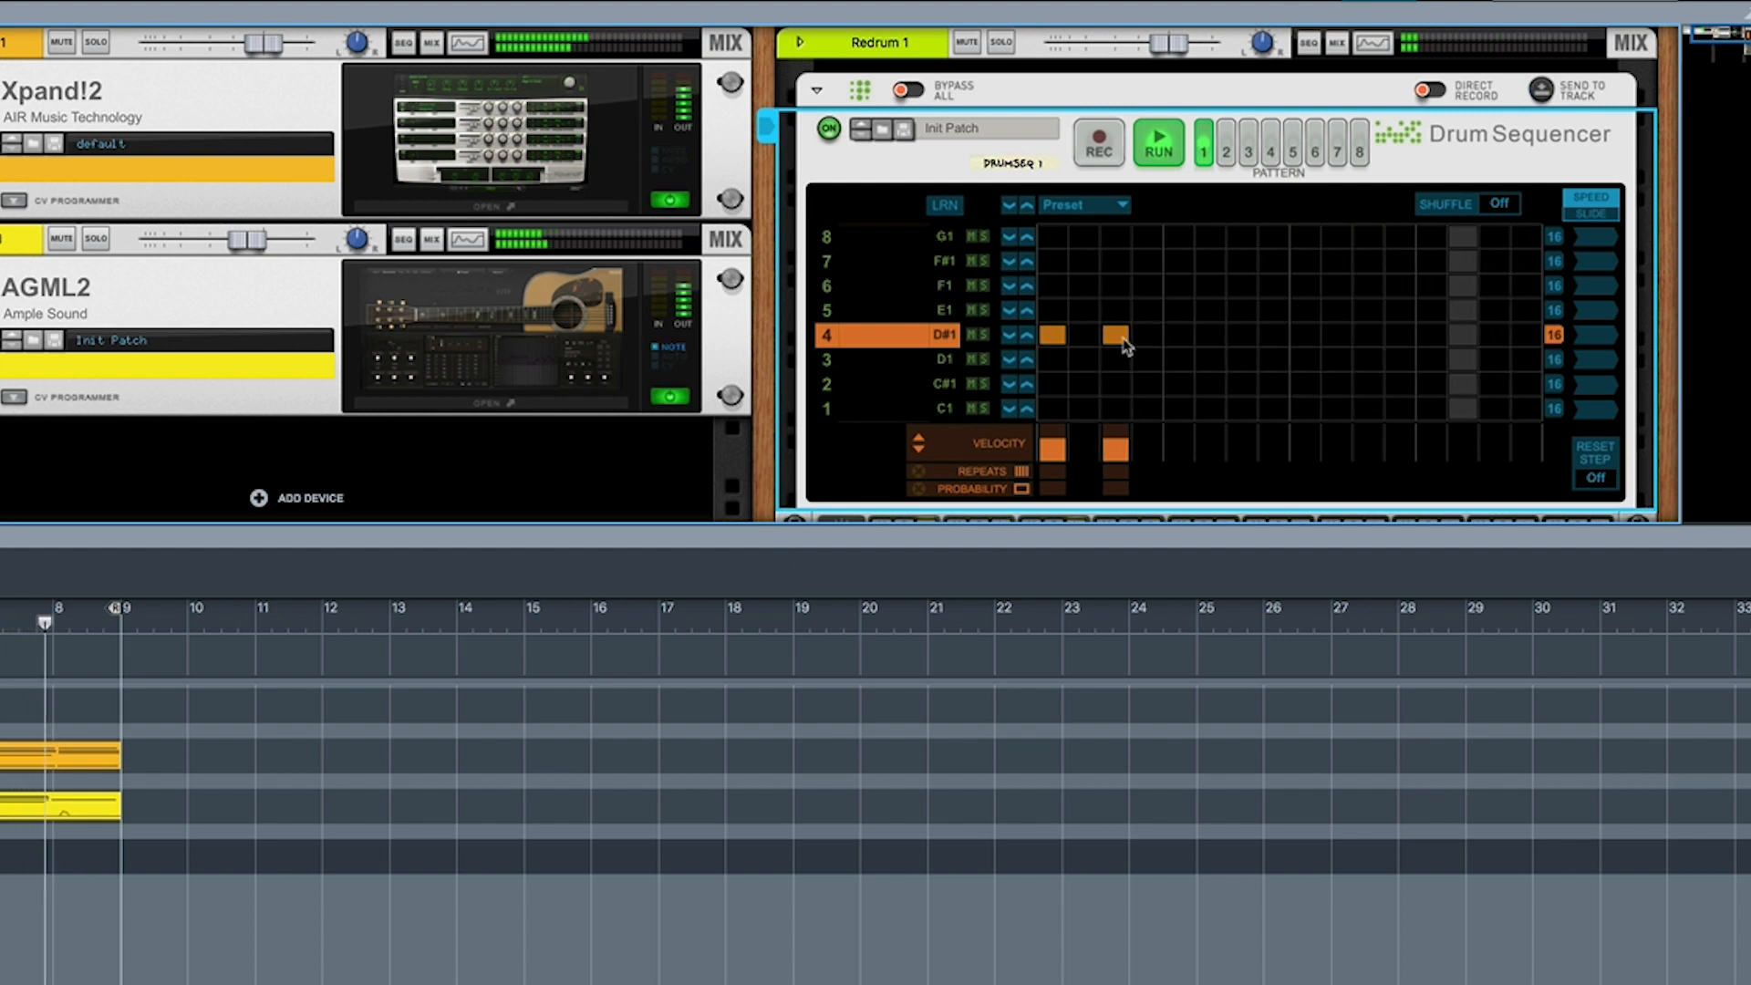
left_click(1181, 337)
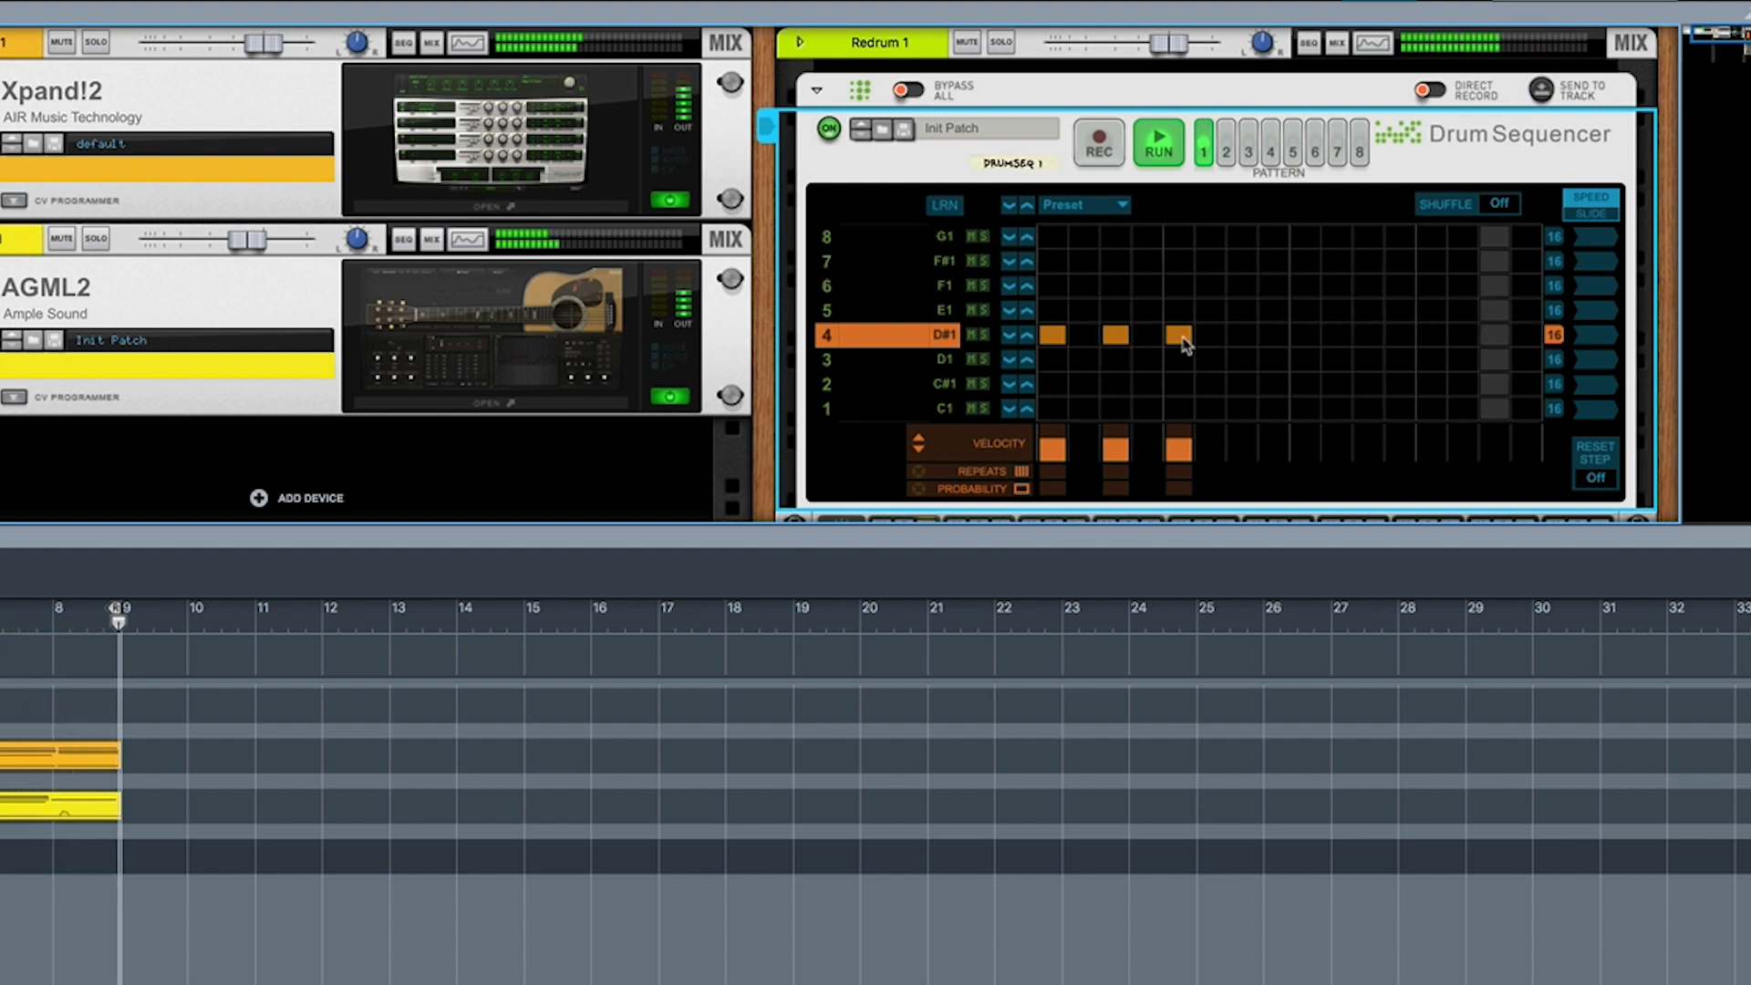
left_click(1186, 339)
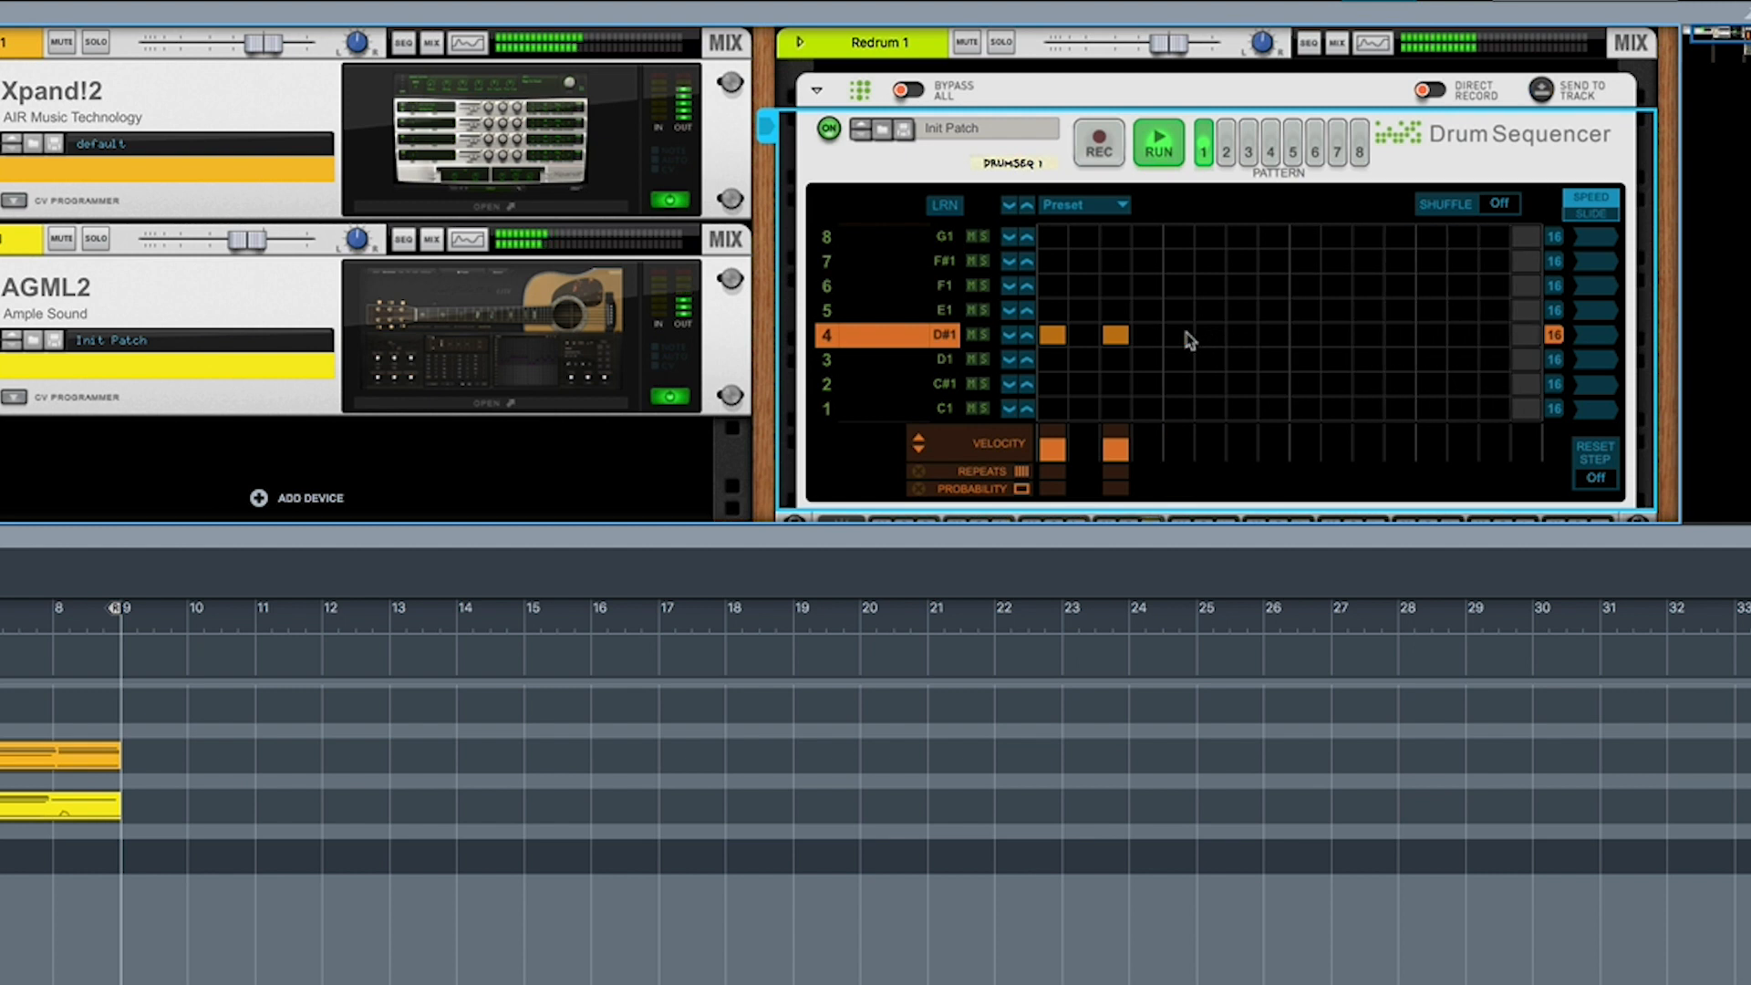
left_click(1304, 337)
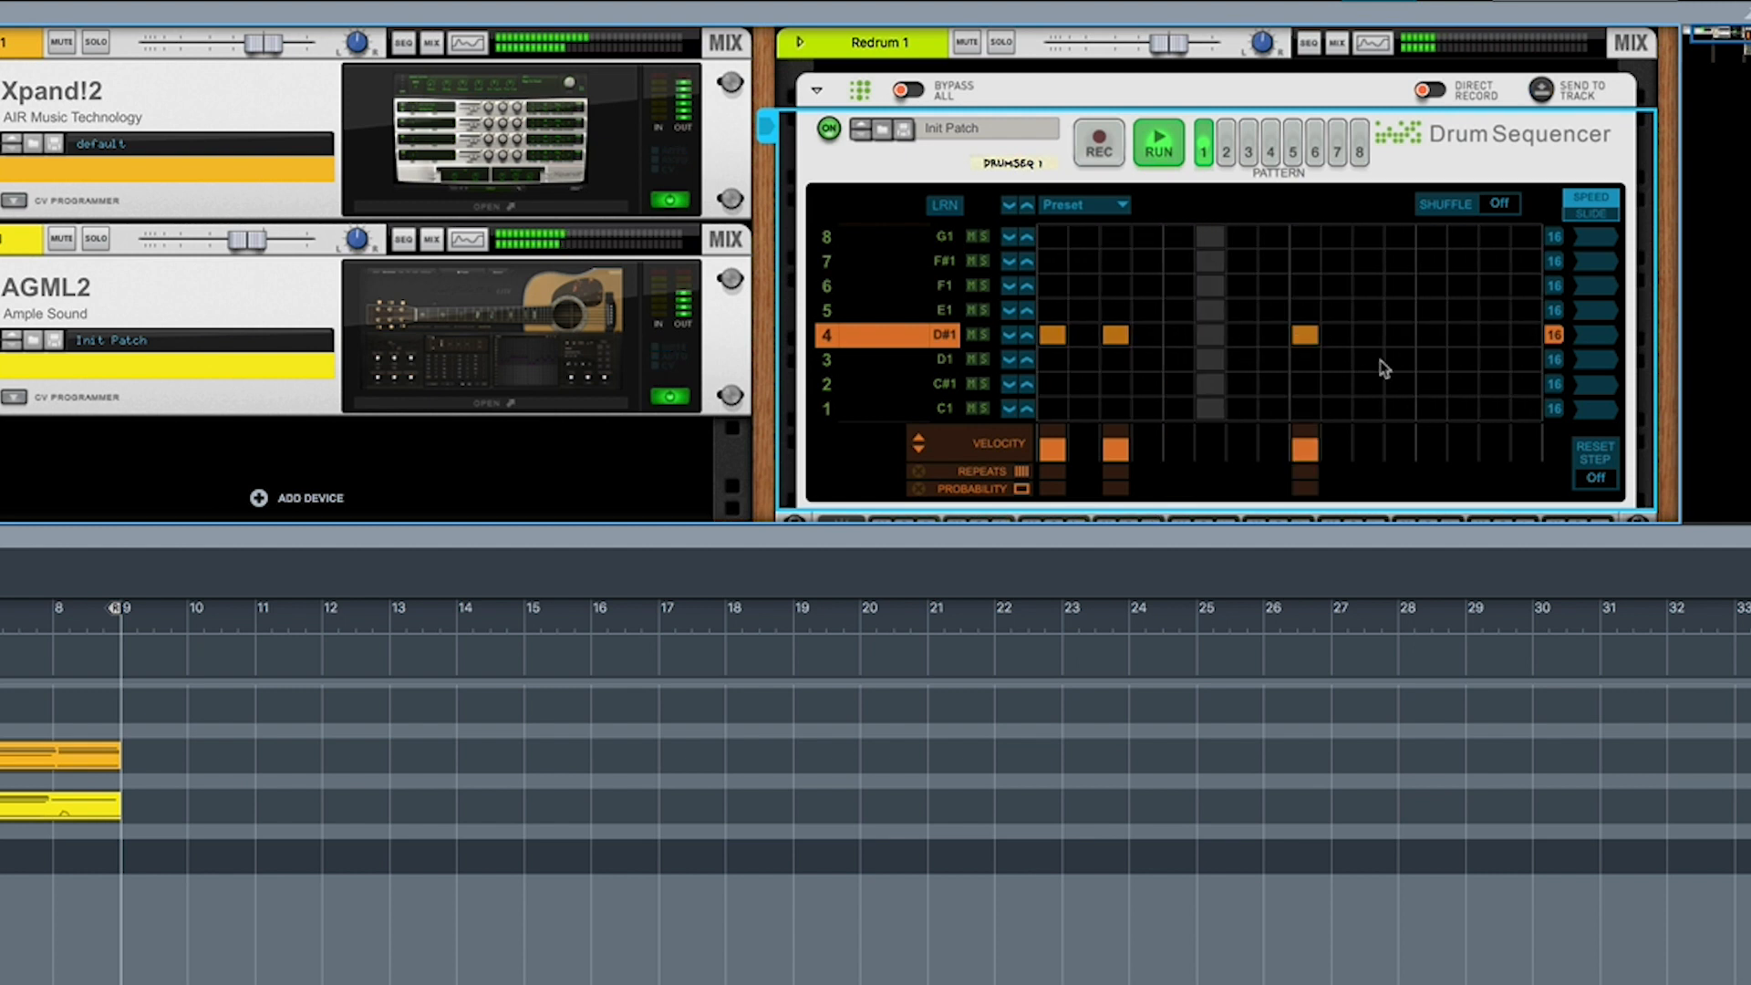
left_click(1428, 337)
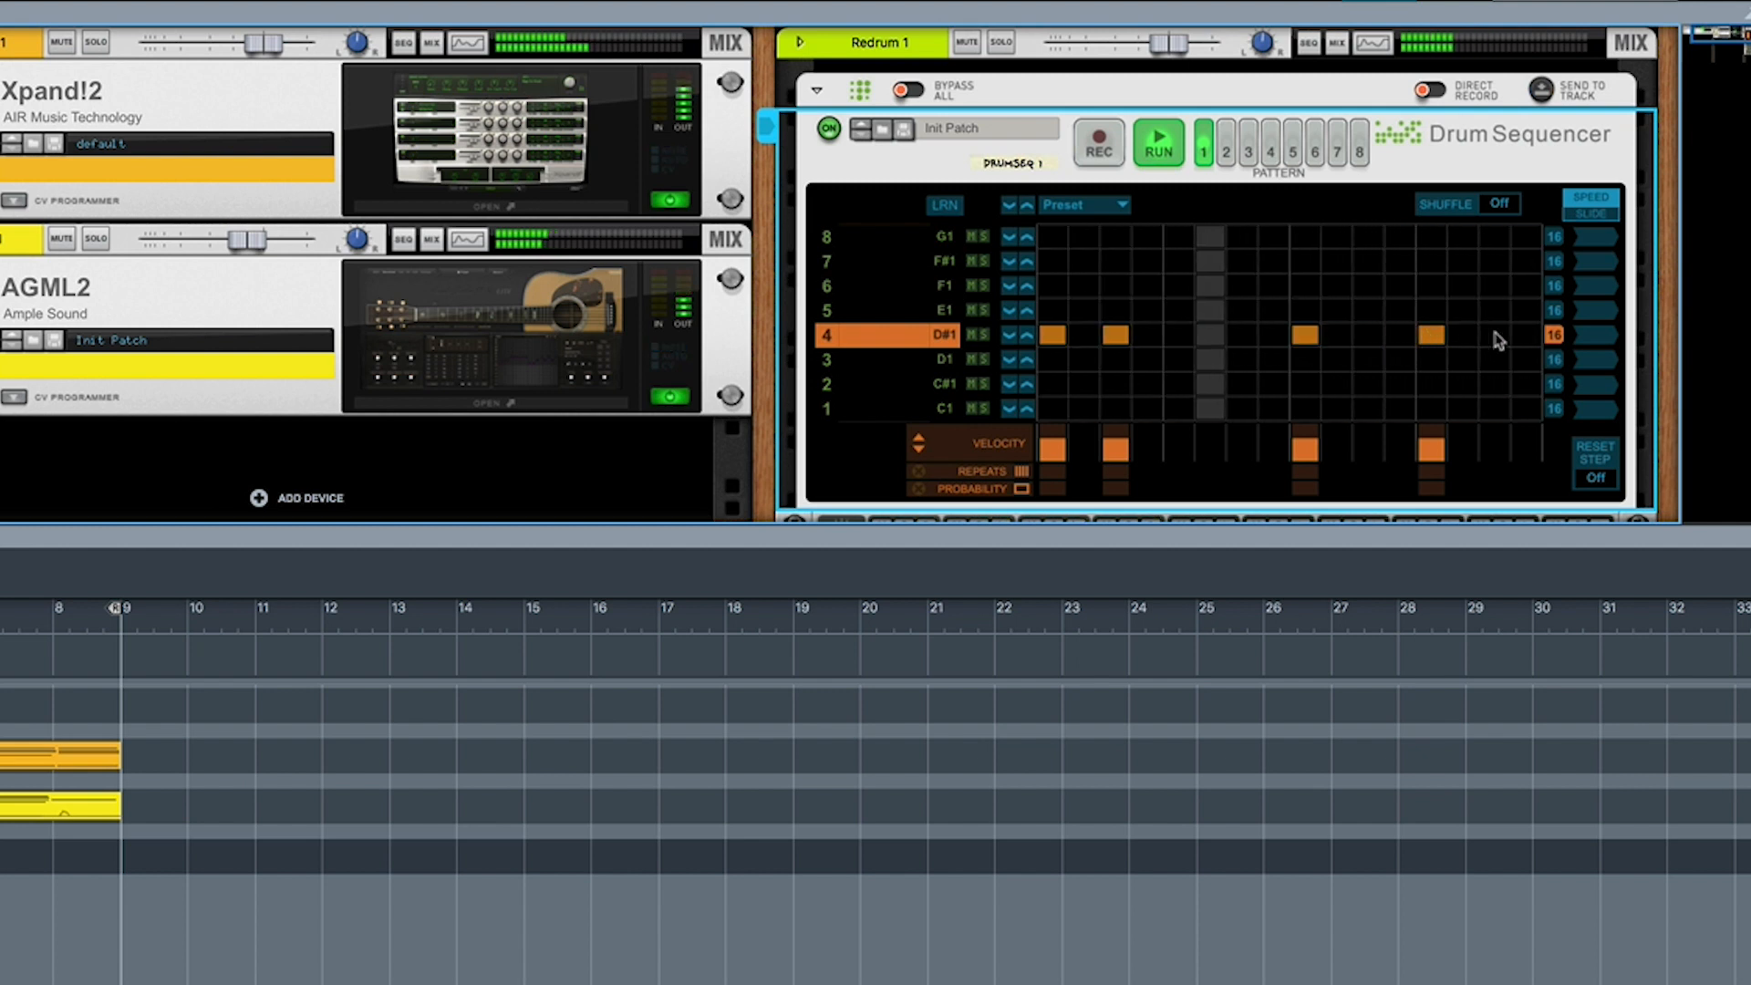
- Set the playback speed of Drum Sequencer lane 4 to x 0.5
left_click(1596, 336)
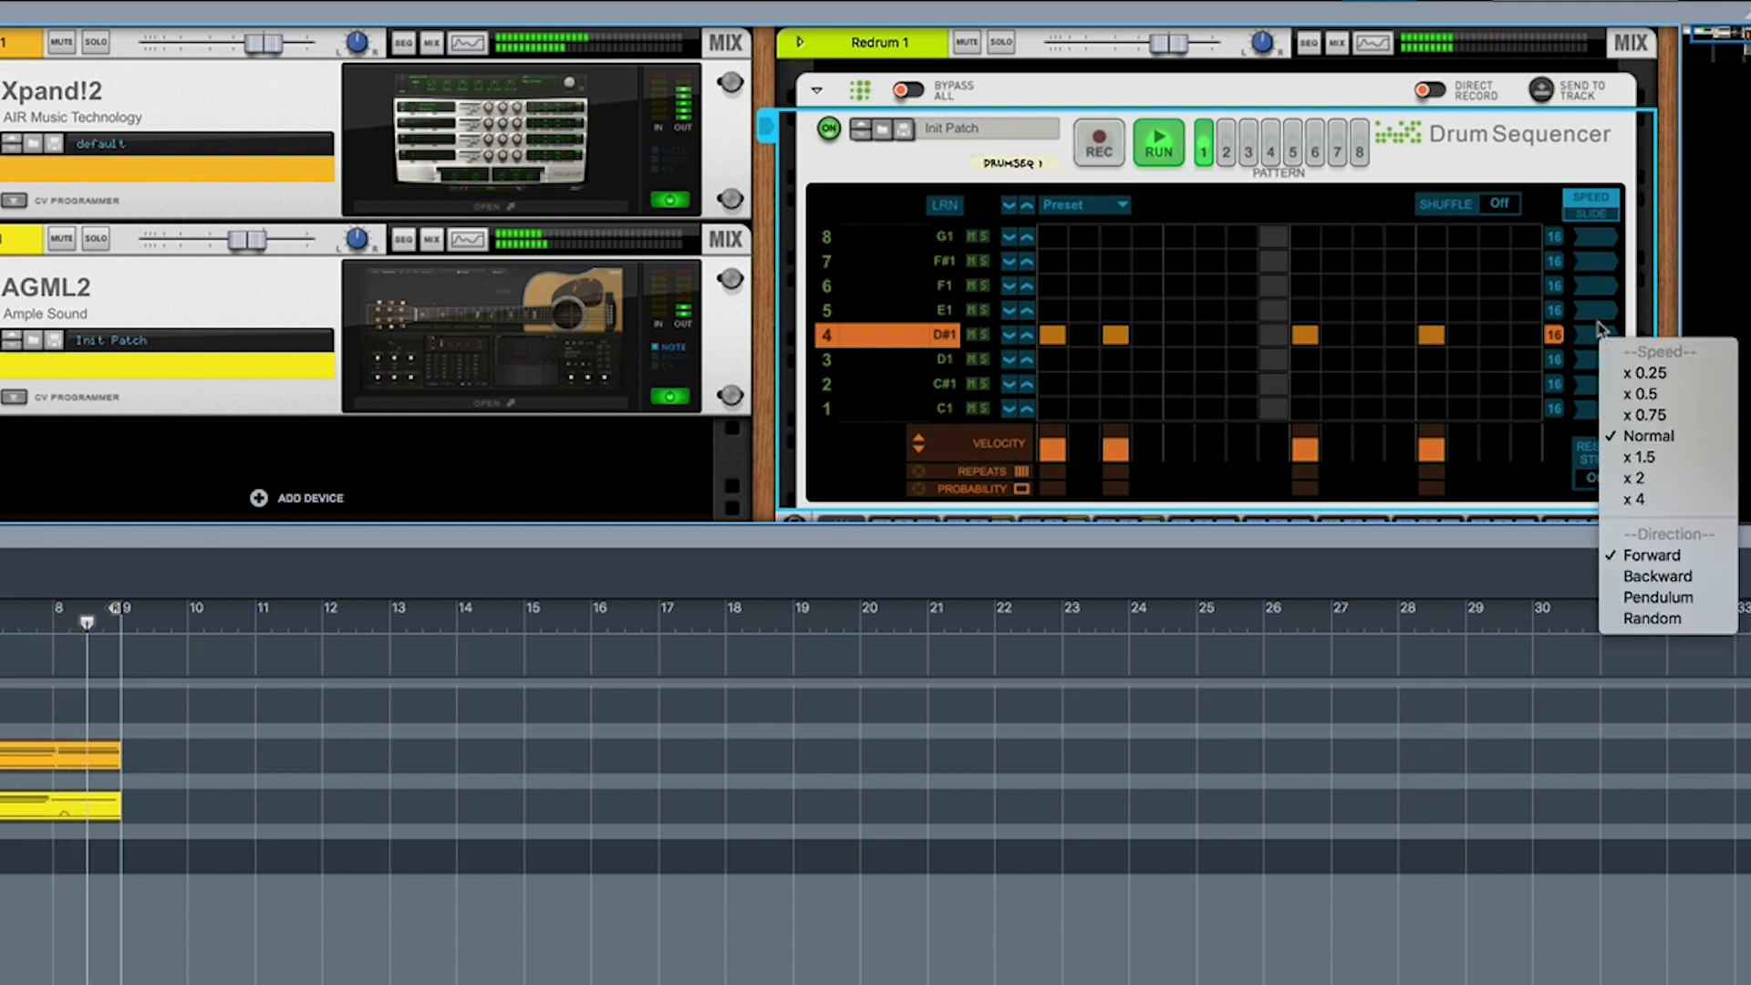
left_click(1598, 330)
left_click(1601, 337)
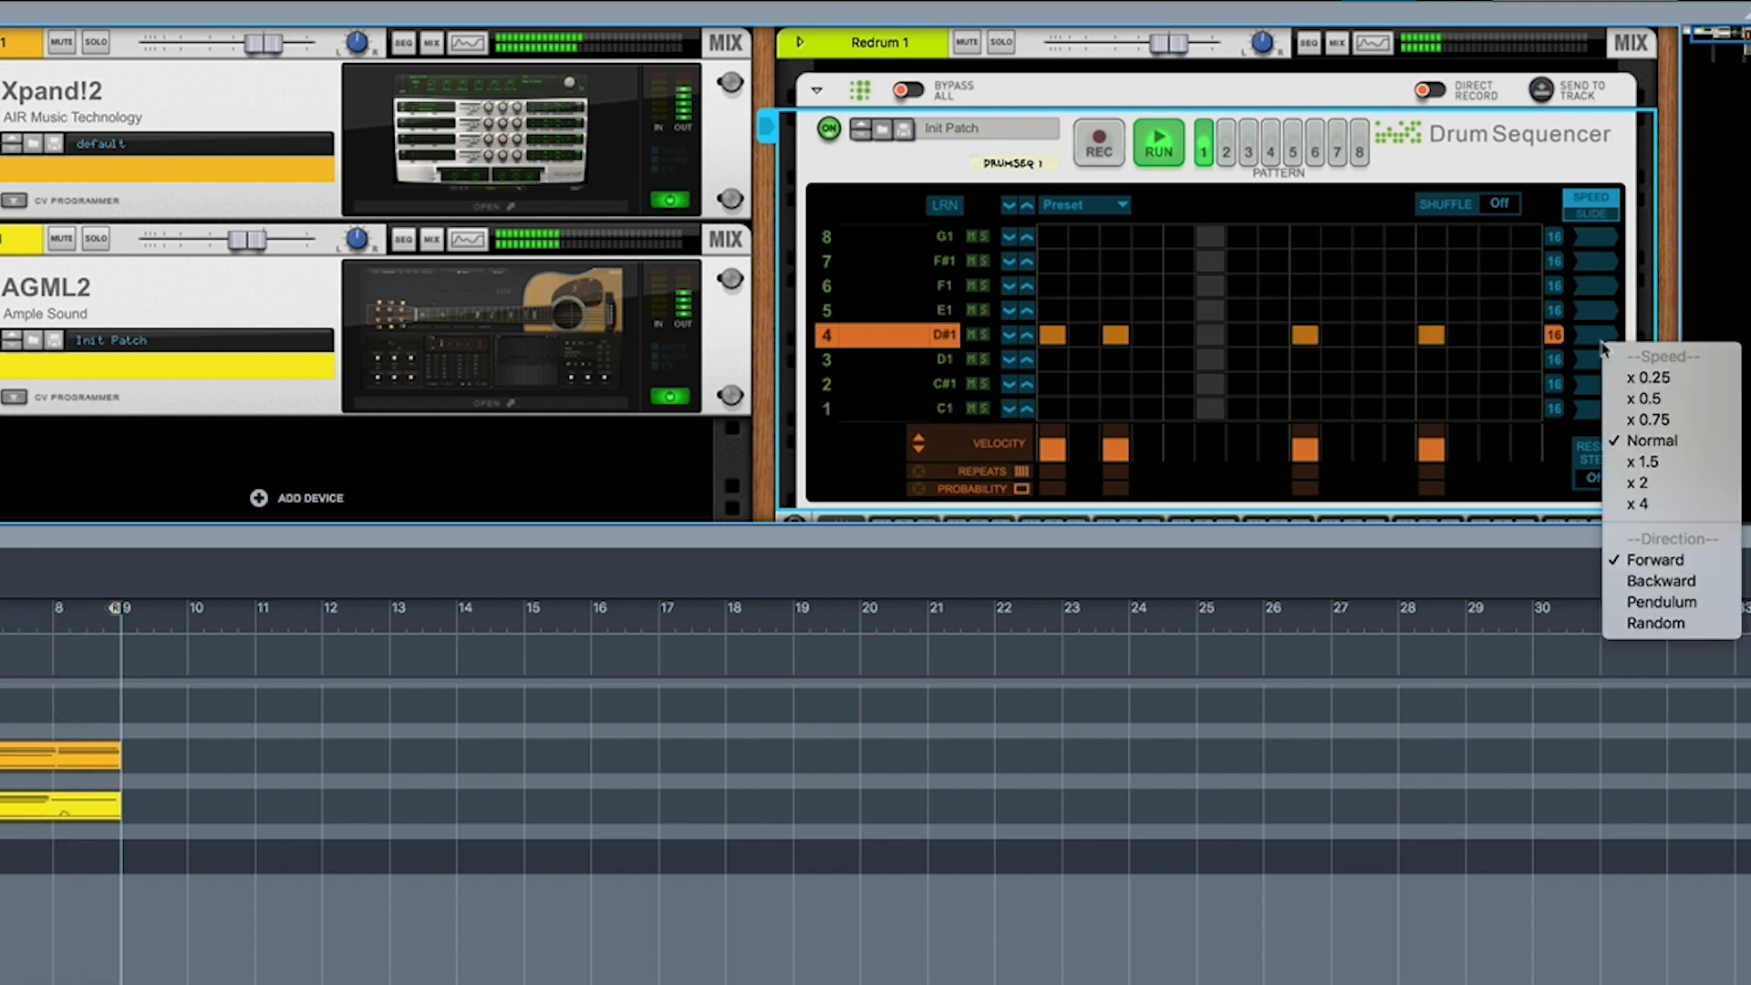
left_click(1642, 419)
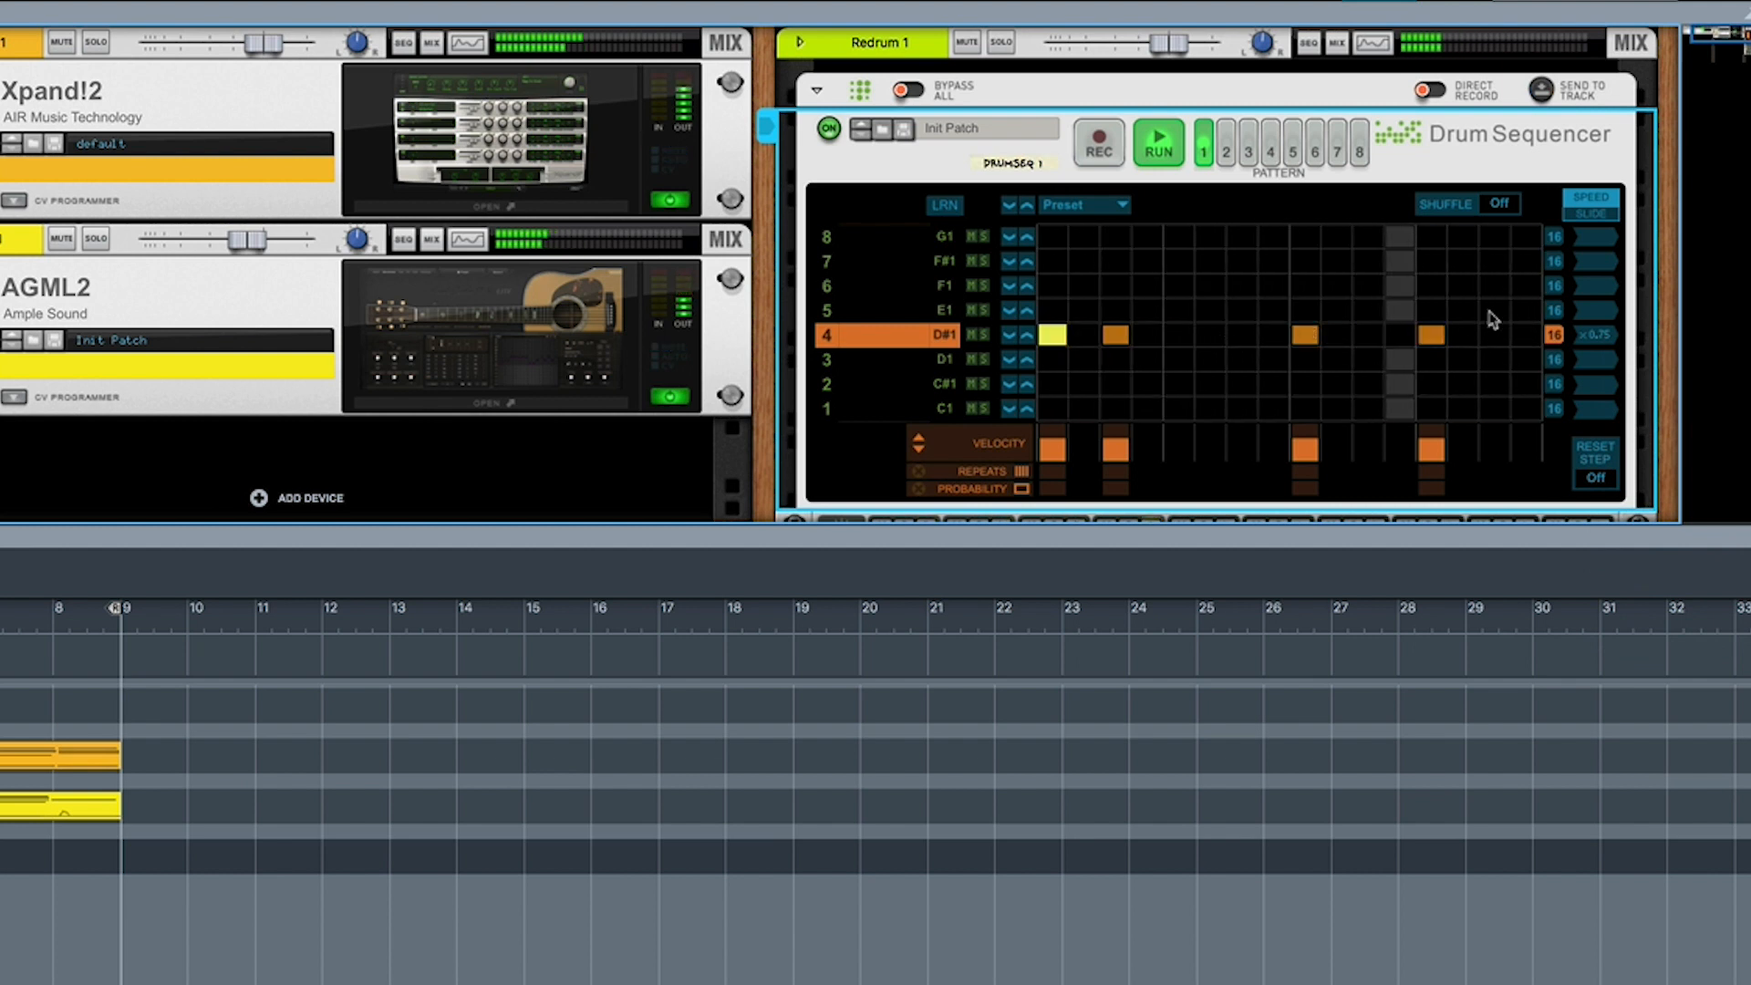
left_click(1596, 335)
left_click(1588, 390)
- Replace lane 4's step 3 hit with one on step 2 and add hits on steps 4, 12 and 14
left_click(1114, 335)
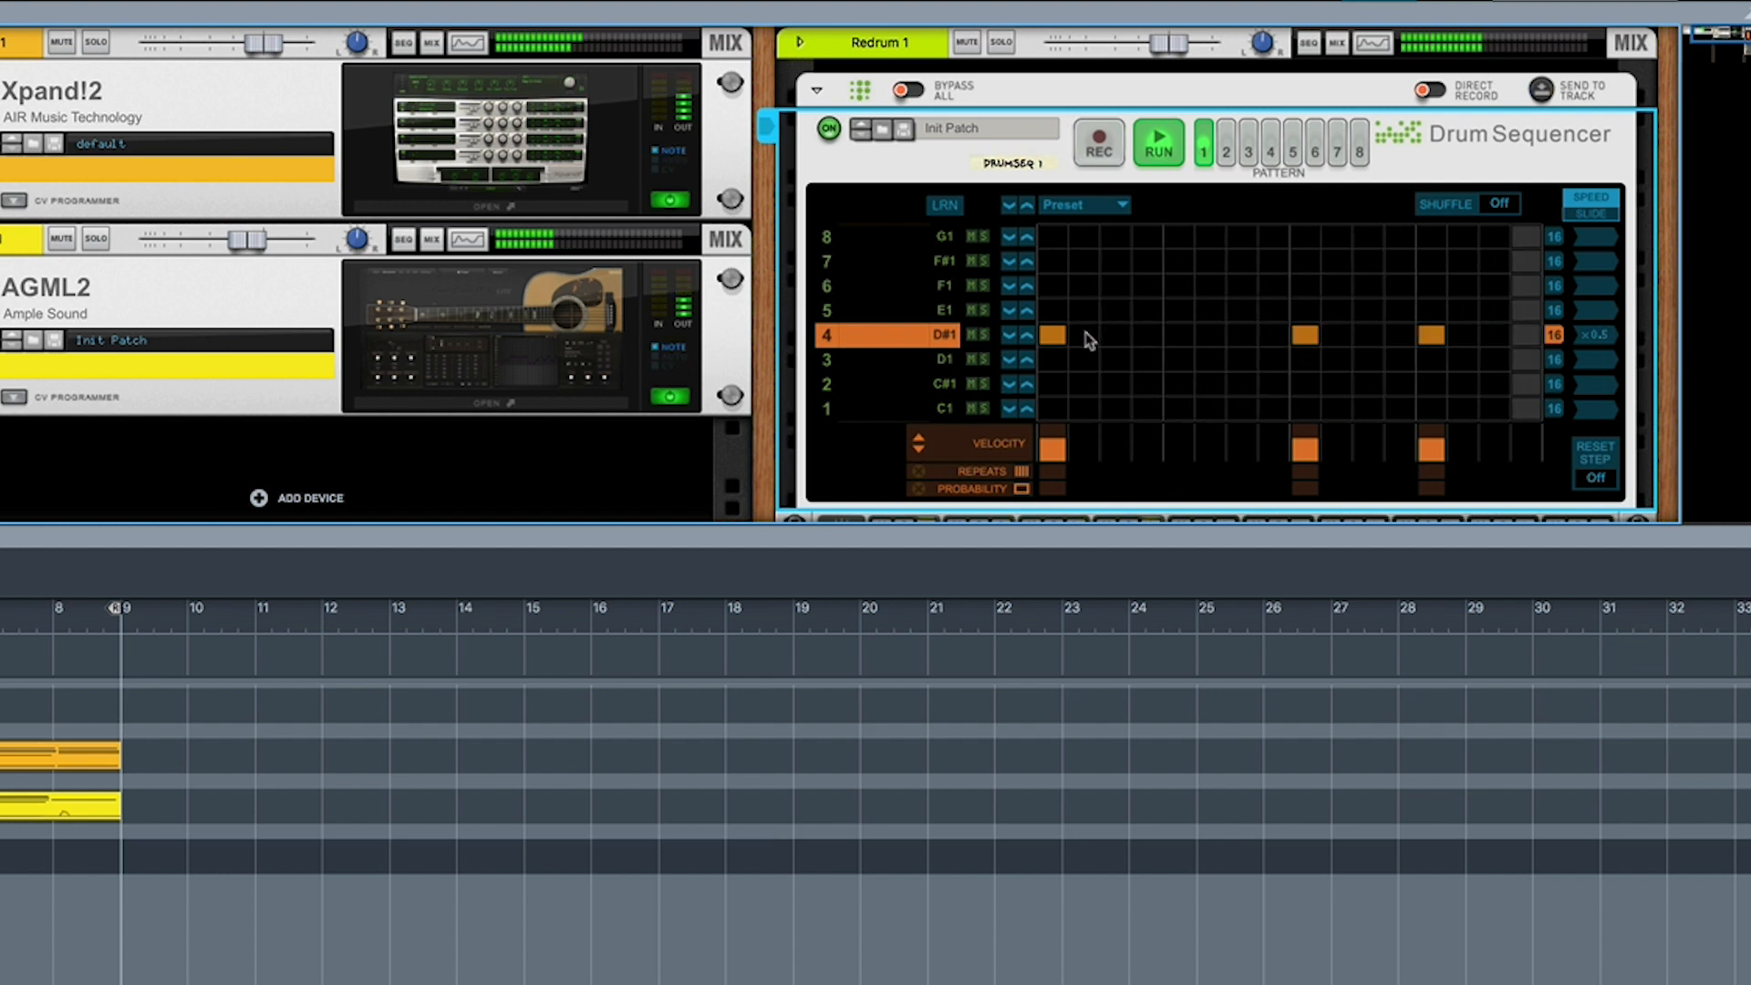
left_click(1086, 336)
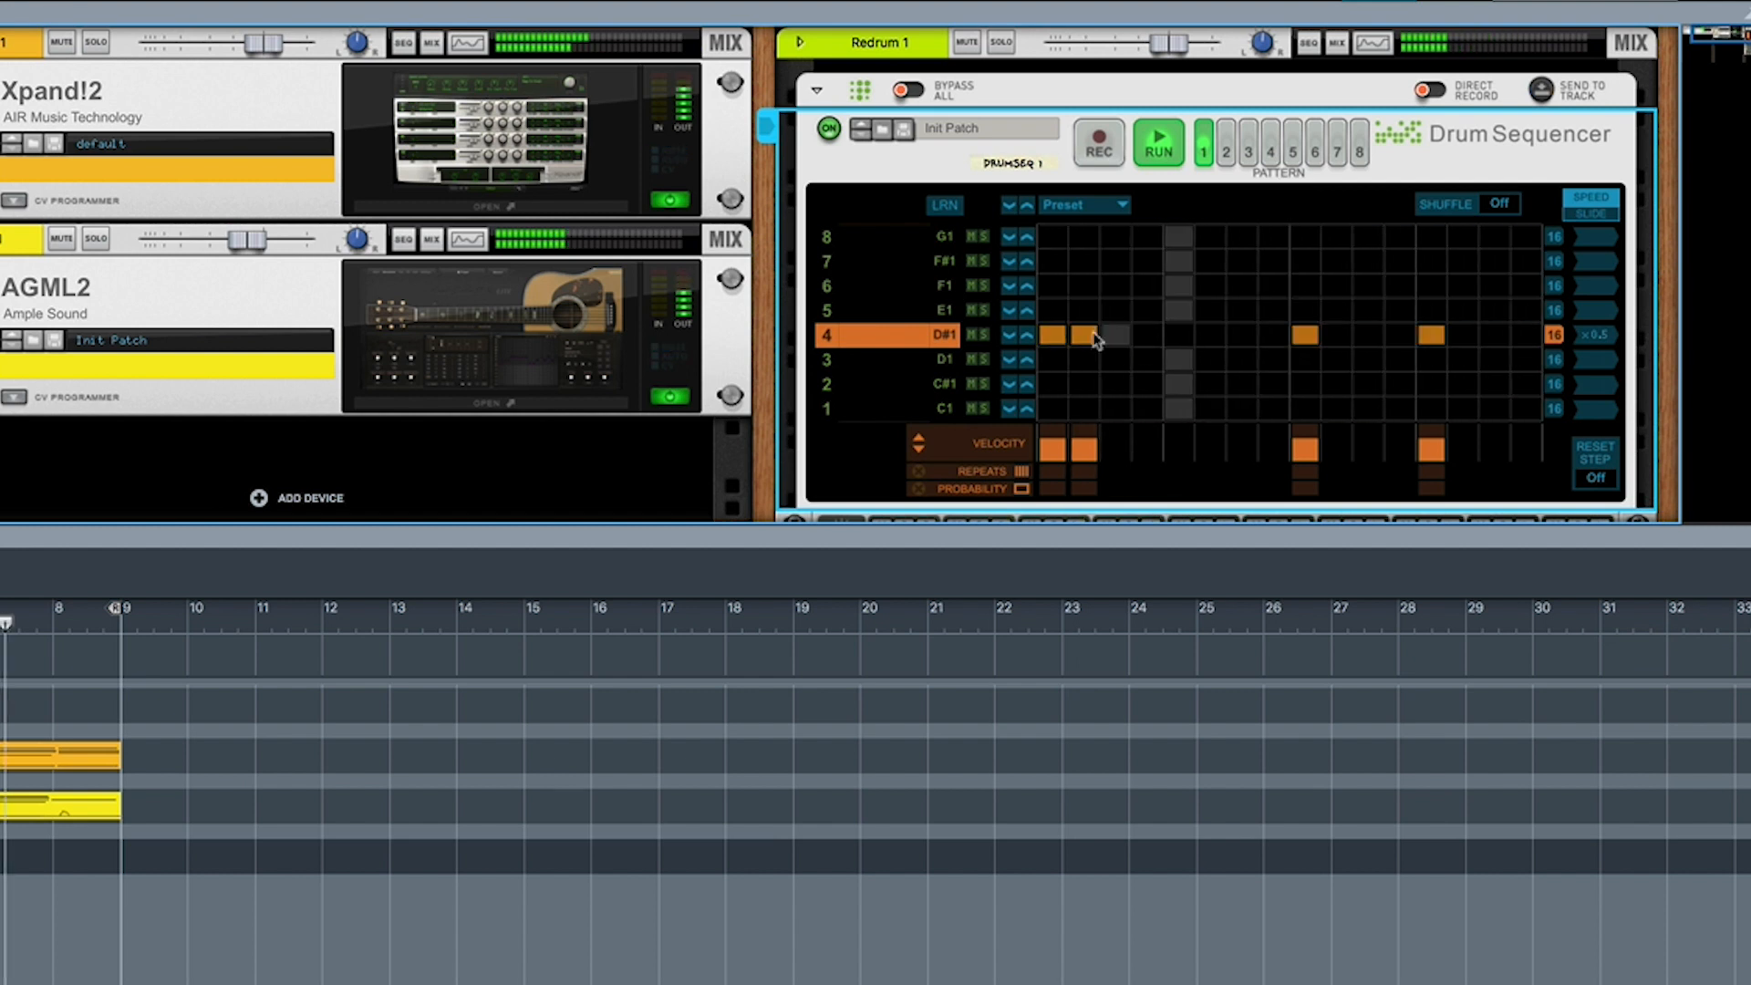
left_click(1463, 336)
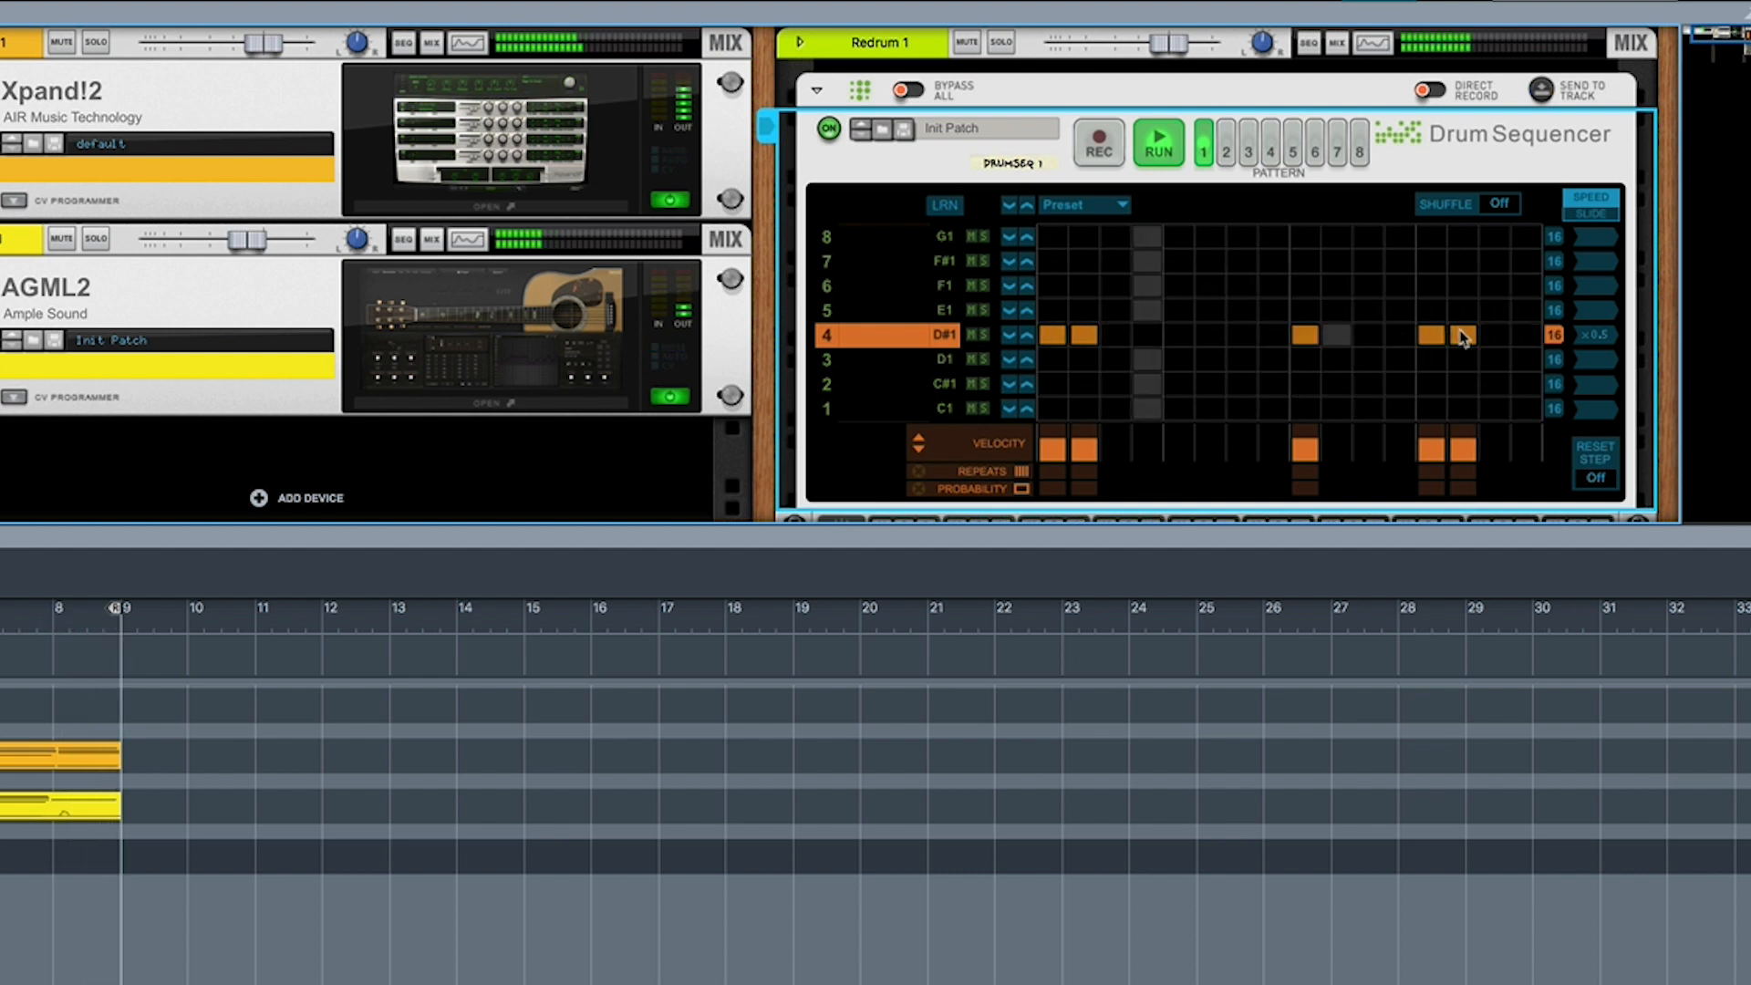
left_click(1148, 334)
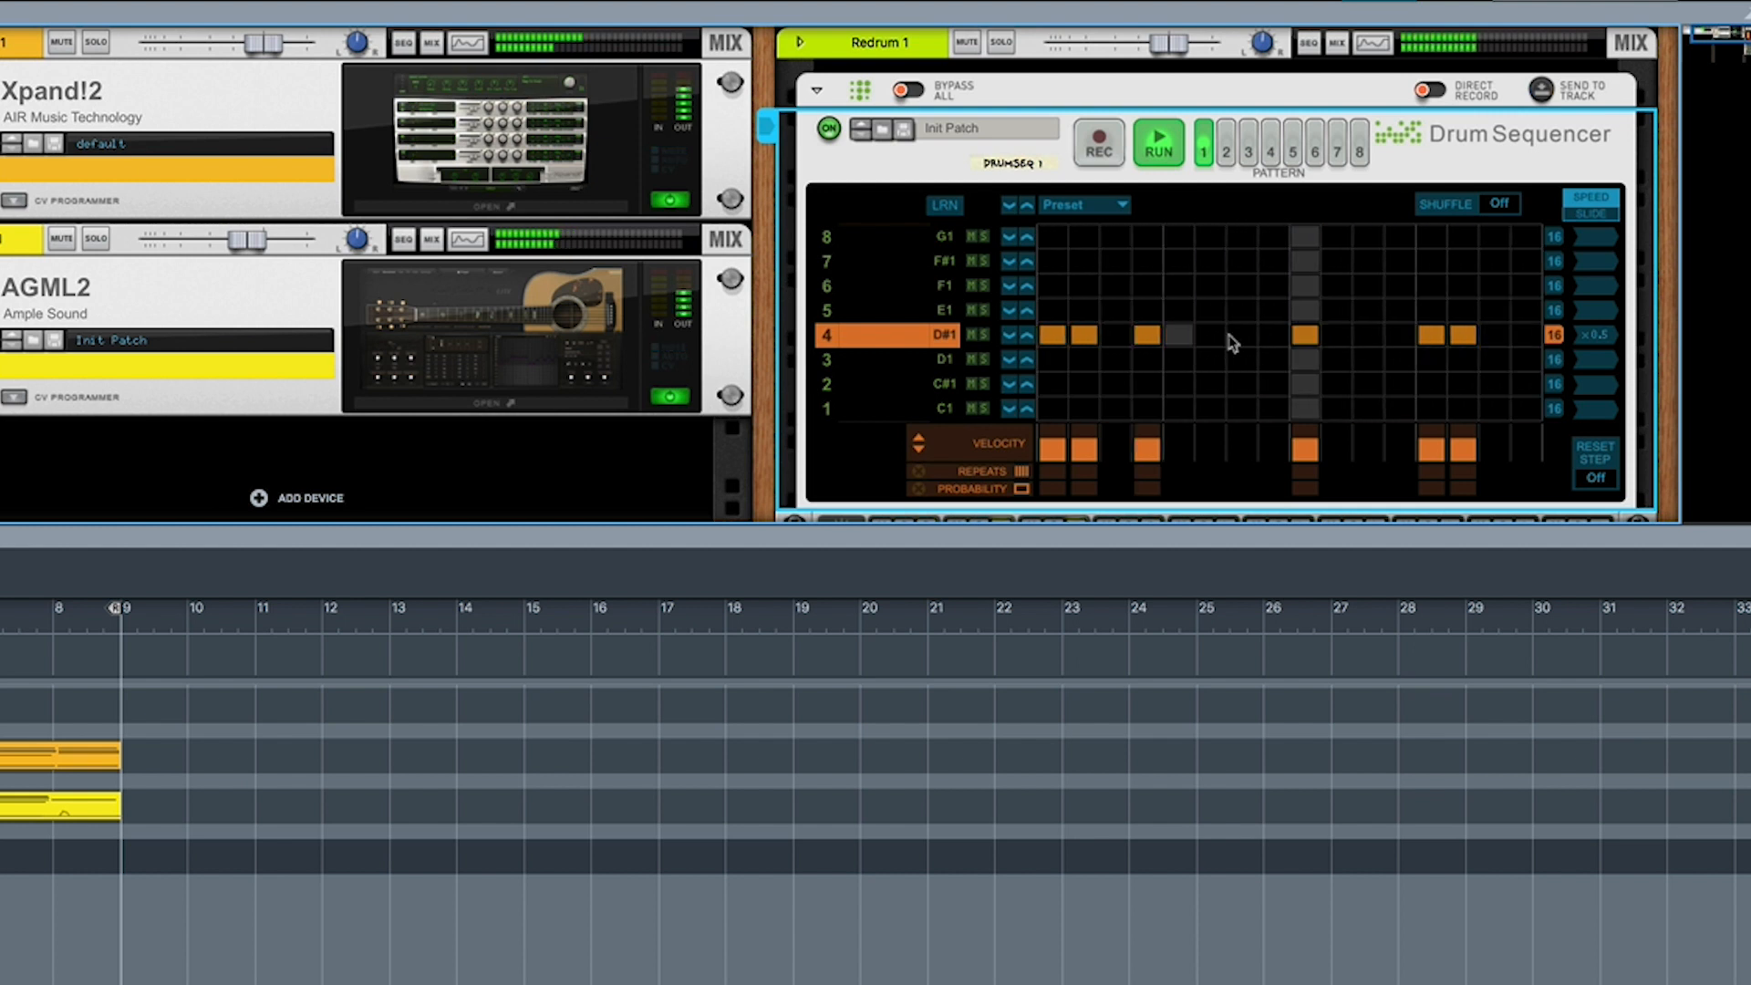
left_click(1398, 336)
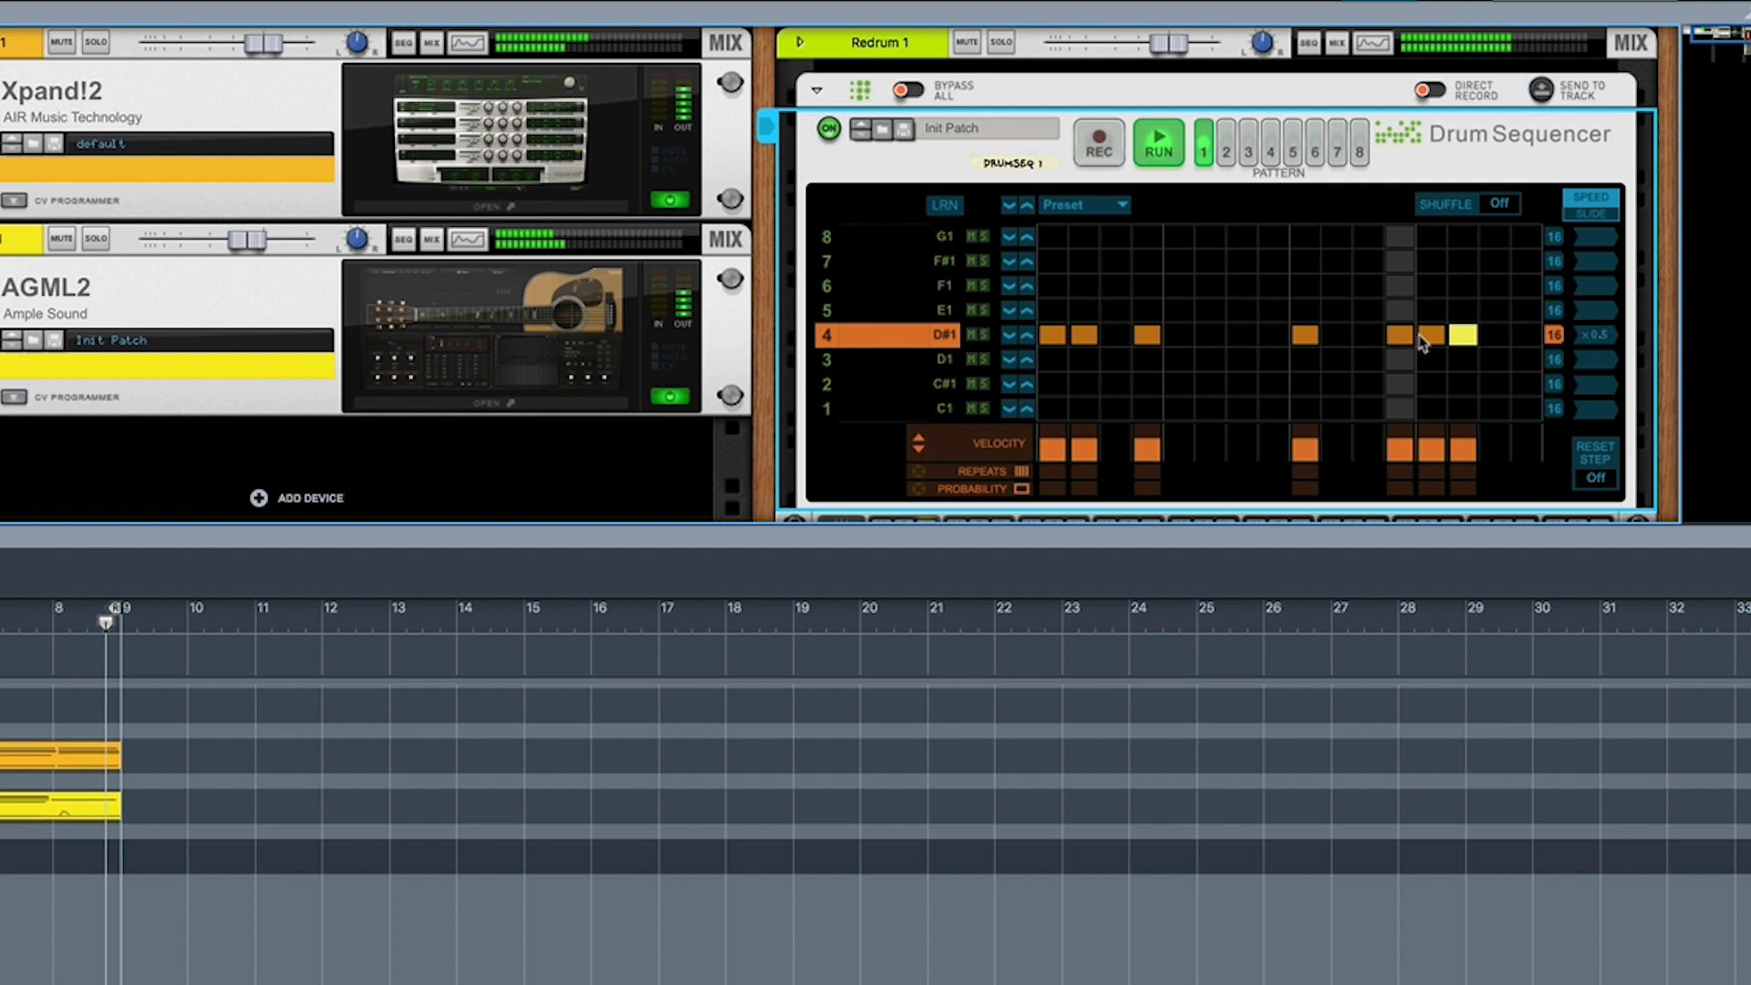
- Replace lane 4's step 14 hit with one on step 16 and add a hit on step 7
left_click(1466, 336)
left_click(1524, 334)
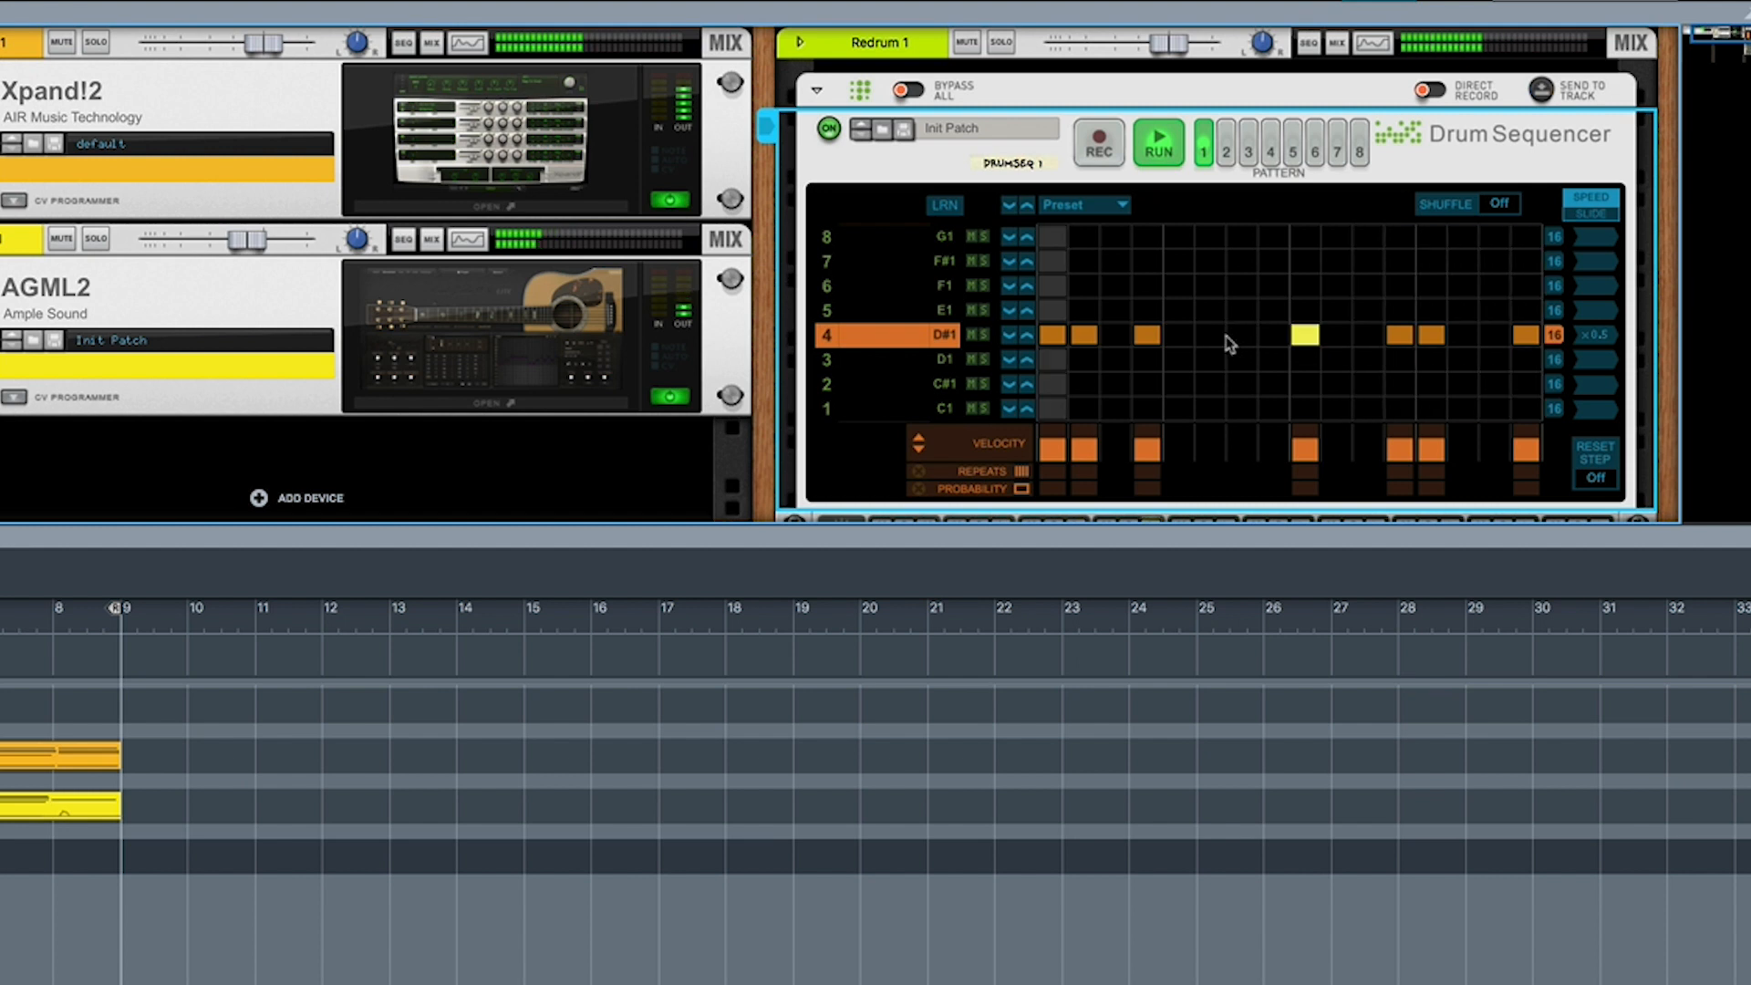
left_click(1210, 336)
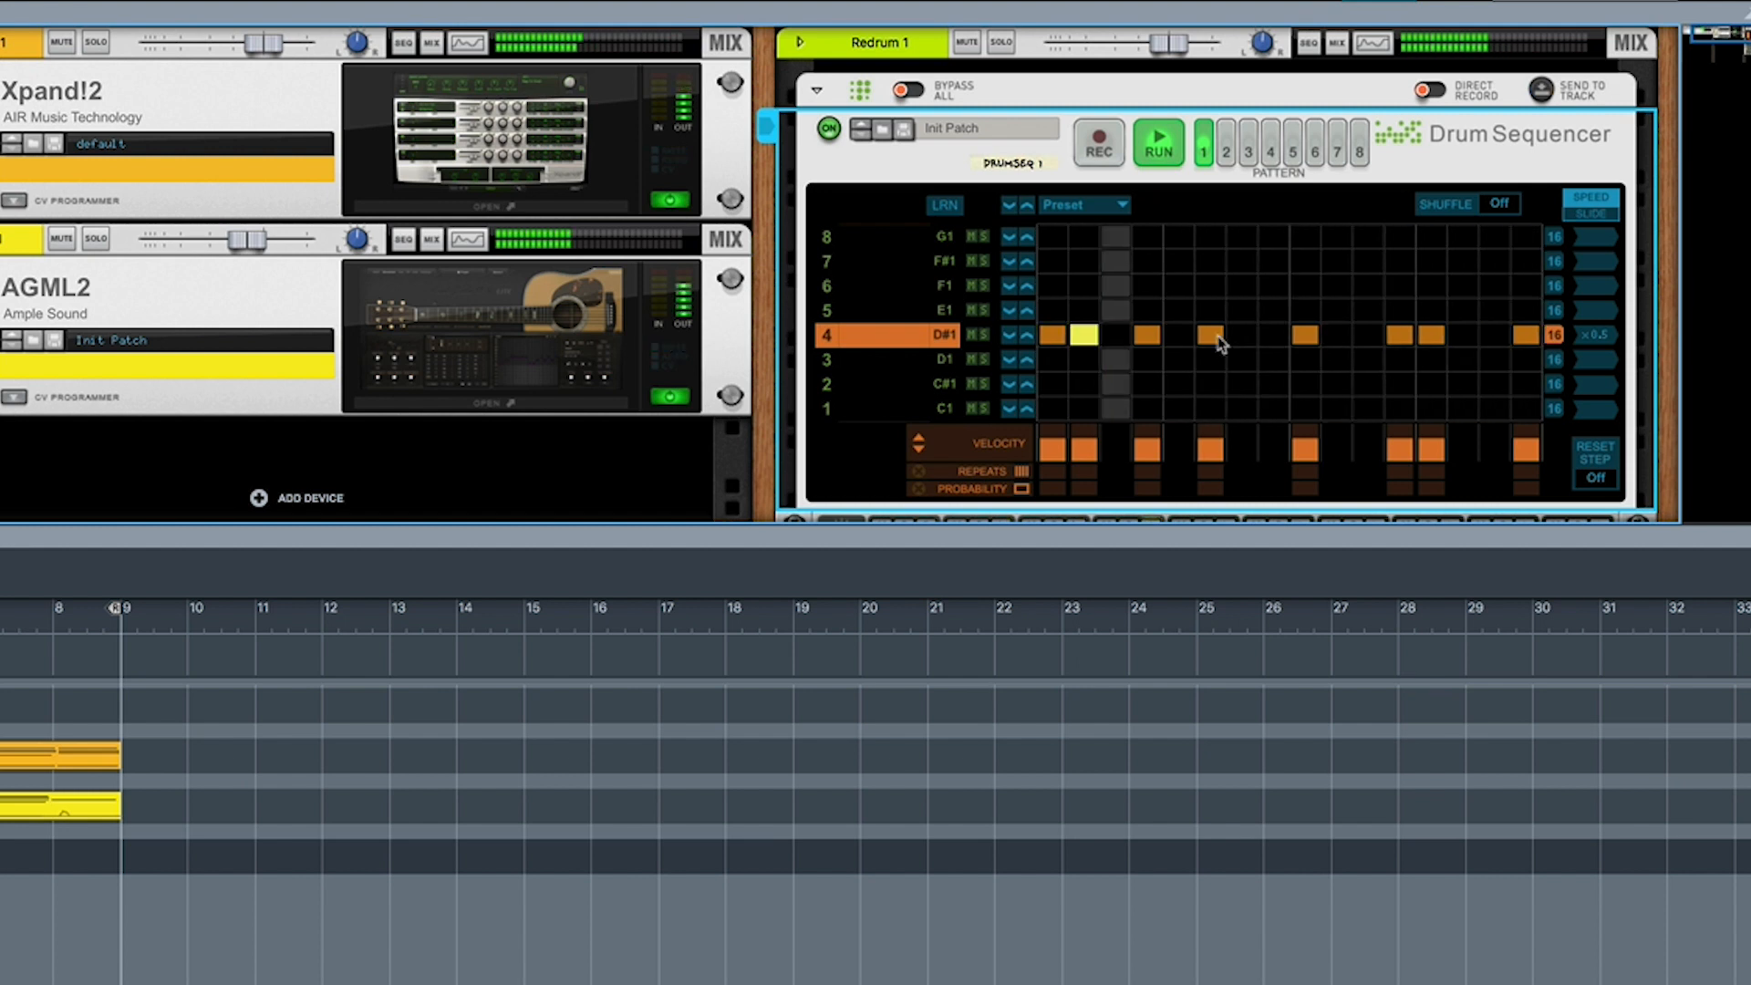
left_click(1211, 337)
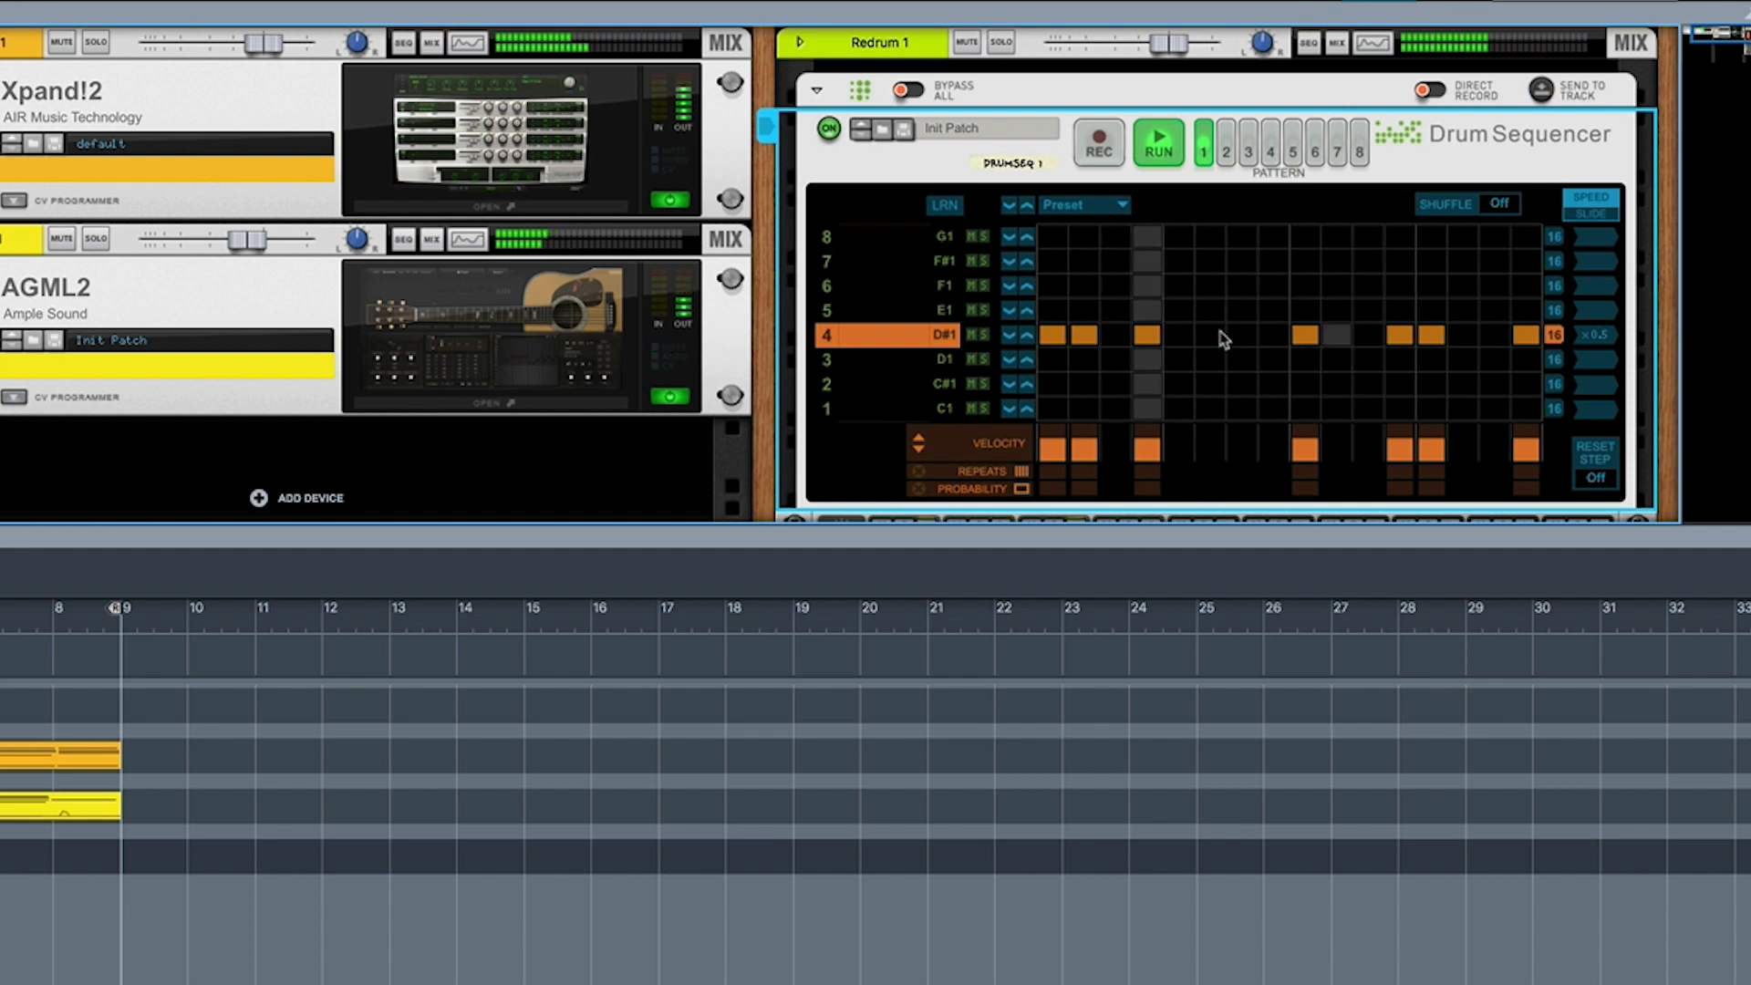
left_click(1243, 336)
- Lower the velocity of the lane 4 hits on steps 7, 2 and 13
scroll(1281, 372, "down", 1)
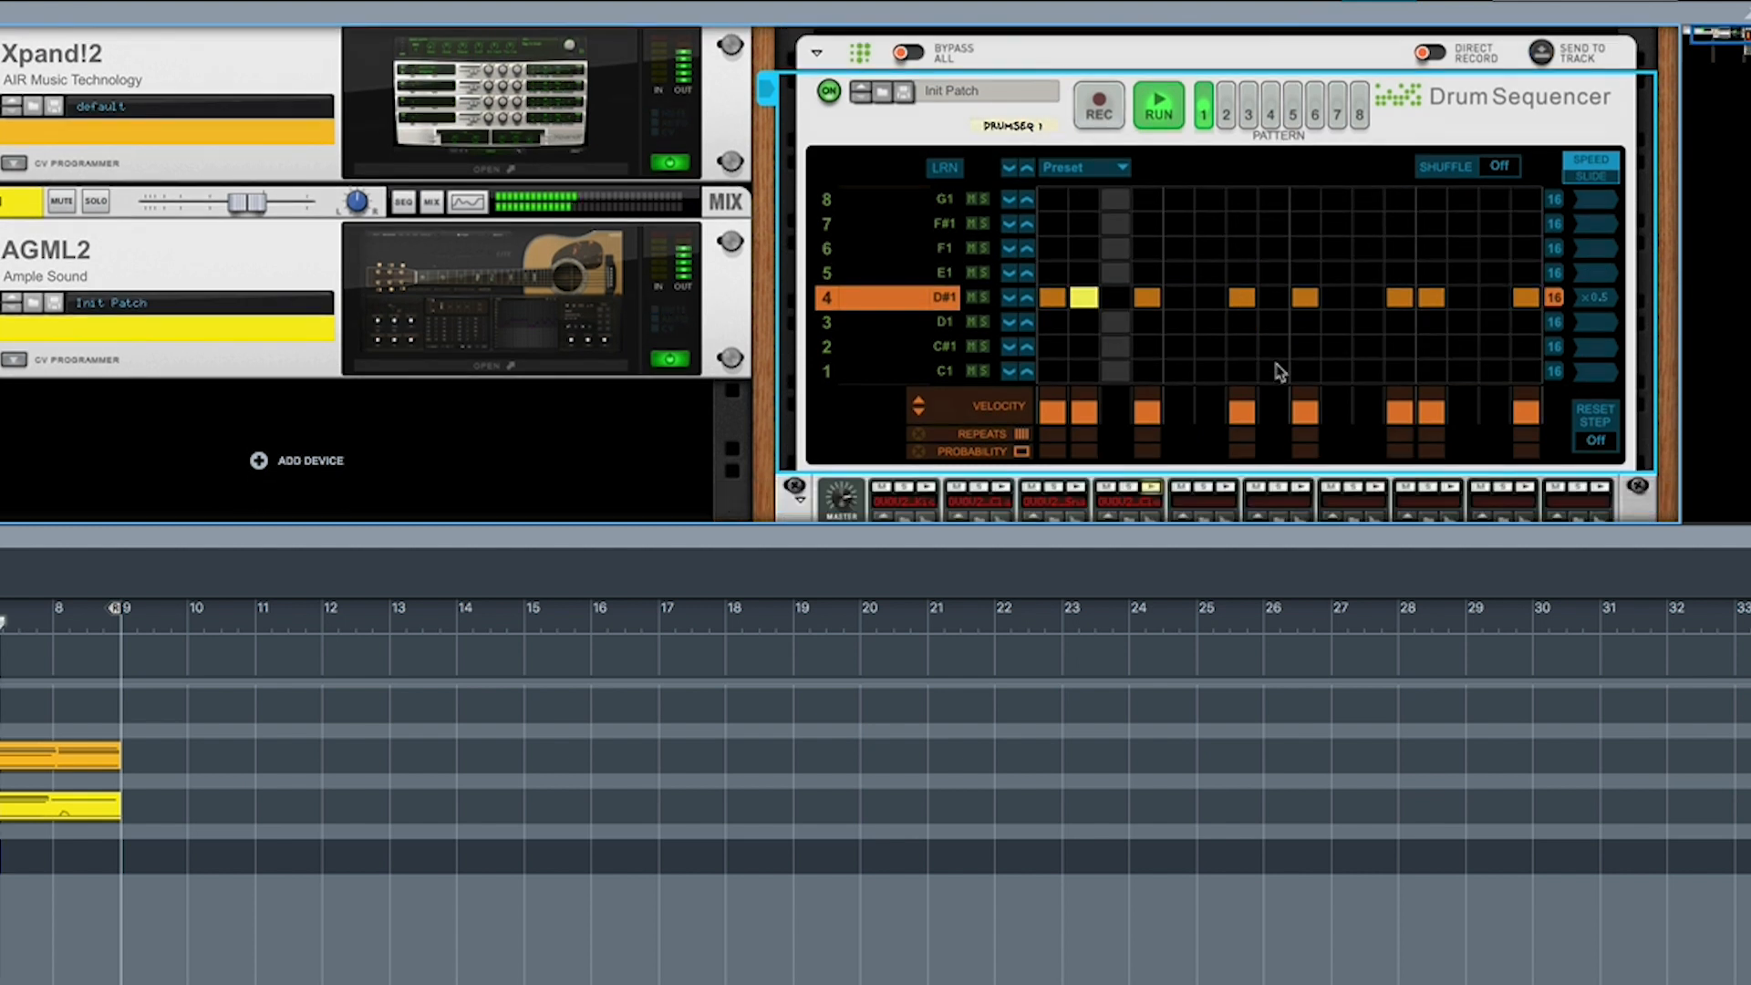
scroll(1280, 372, "down", 2)
scroll(1281, 369, "down", 2)
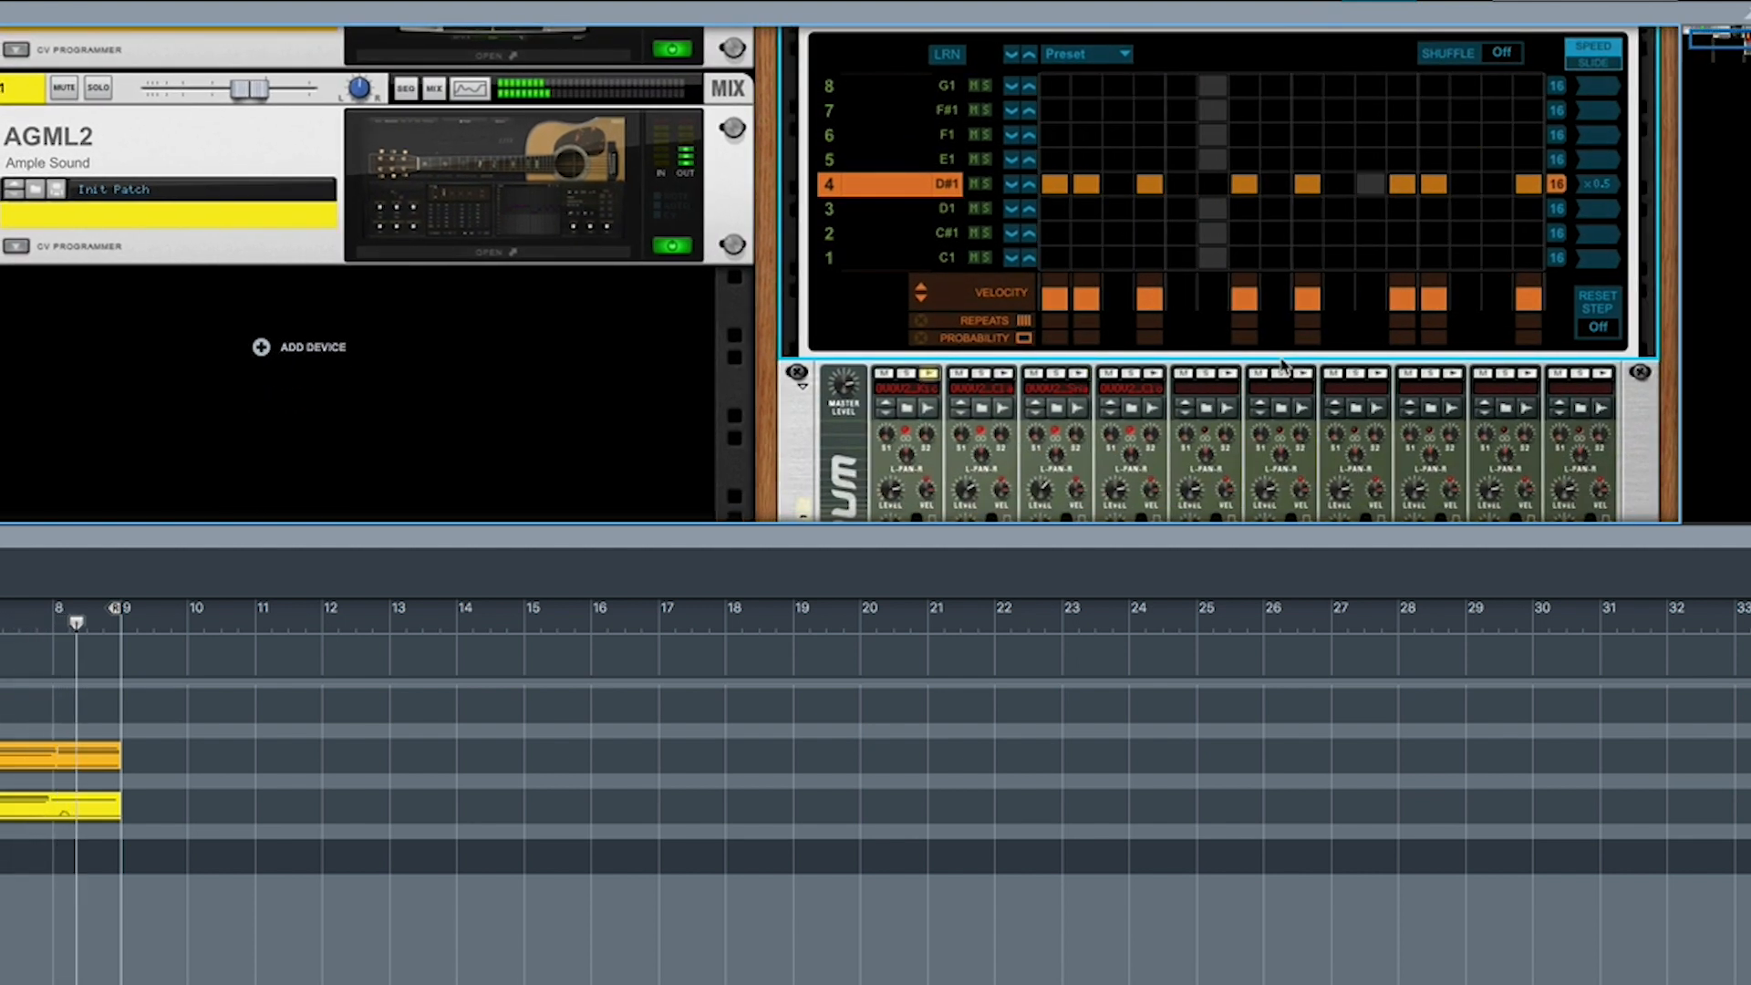
scroll(1282, 365, "down", 5)
scroll(1283, 366, "up", 2)
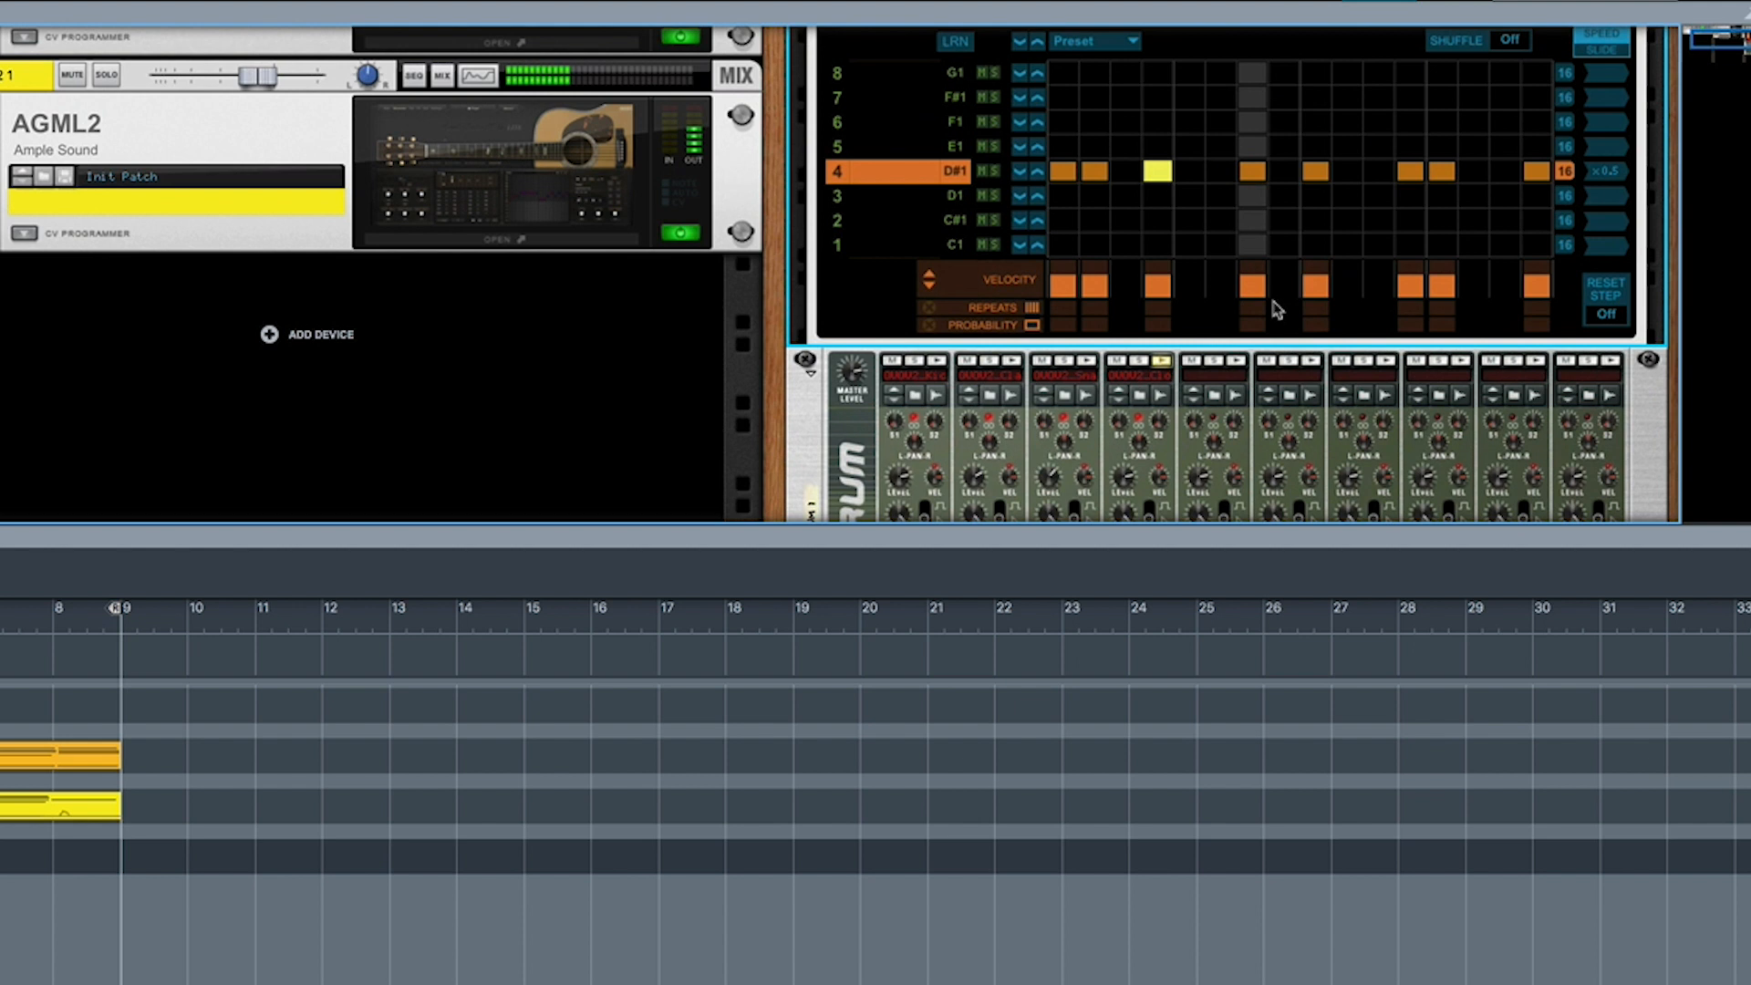
left_click_drag(1255, 280, 1259, 301)
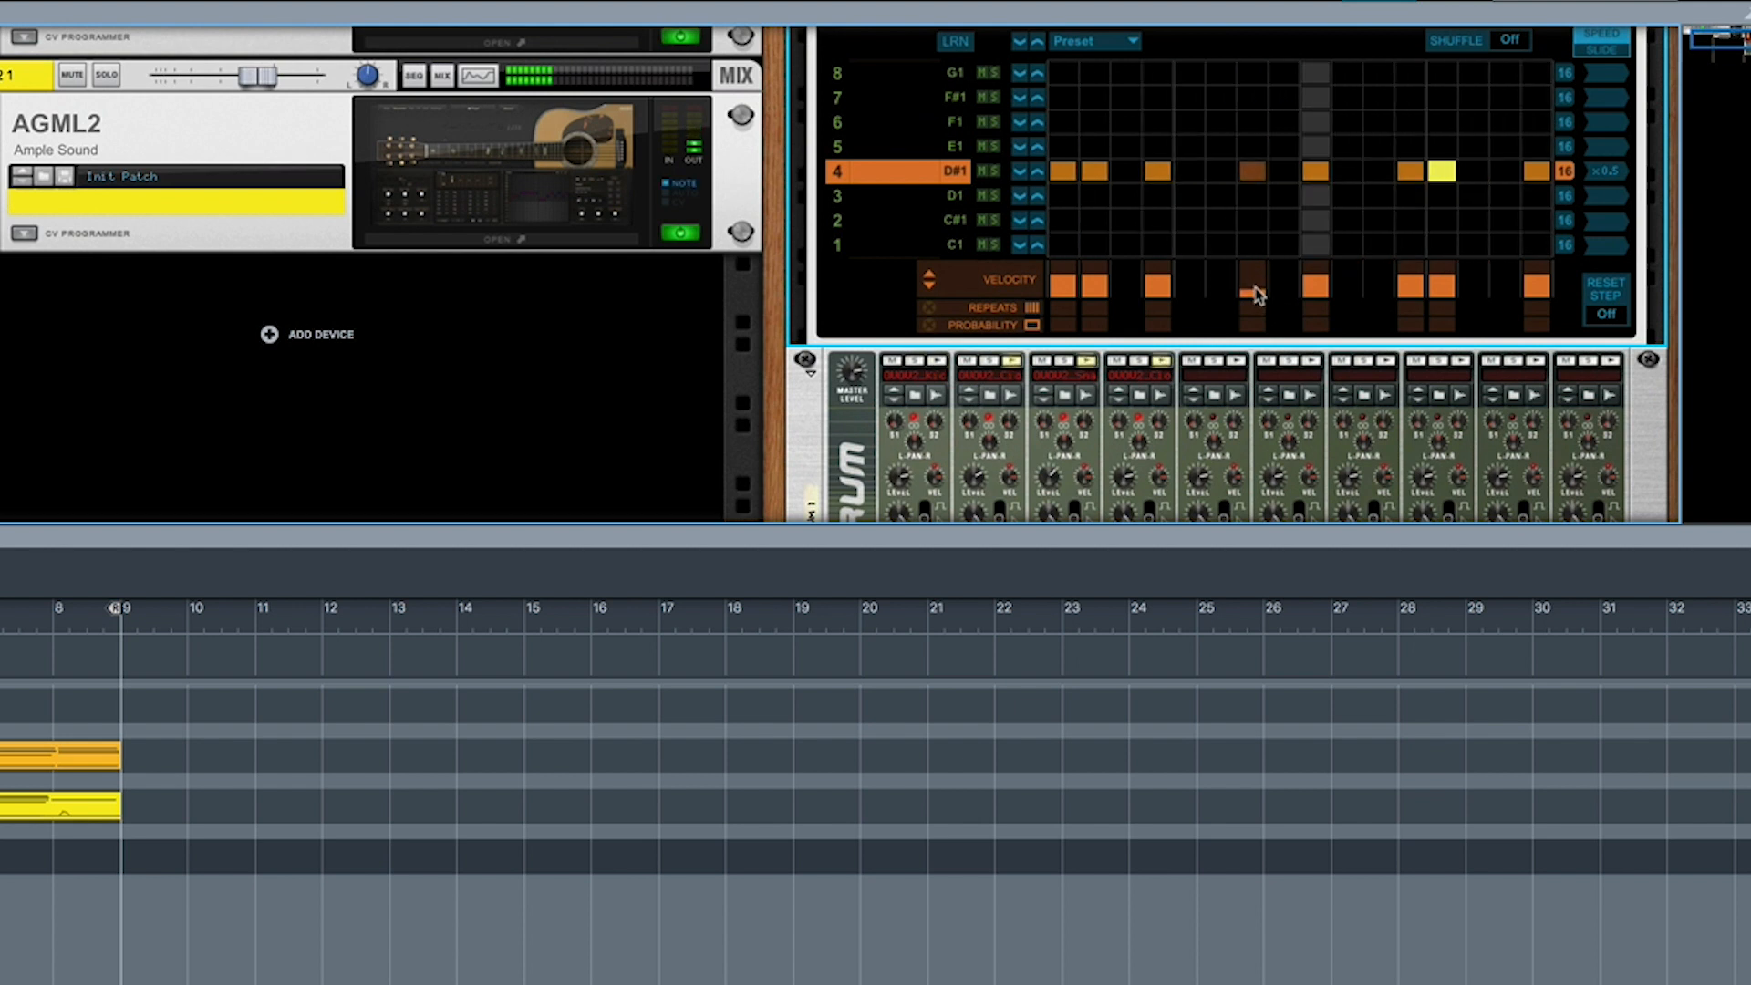
left_click_drag(1095, 283, 1098, 291)
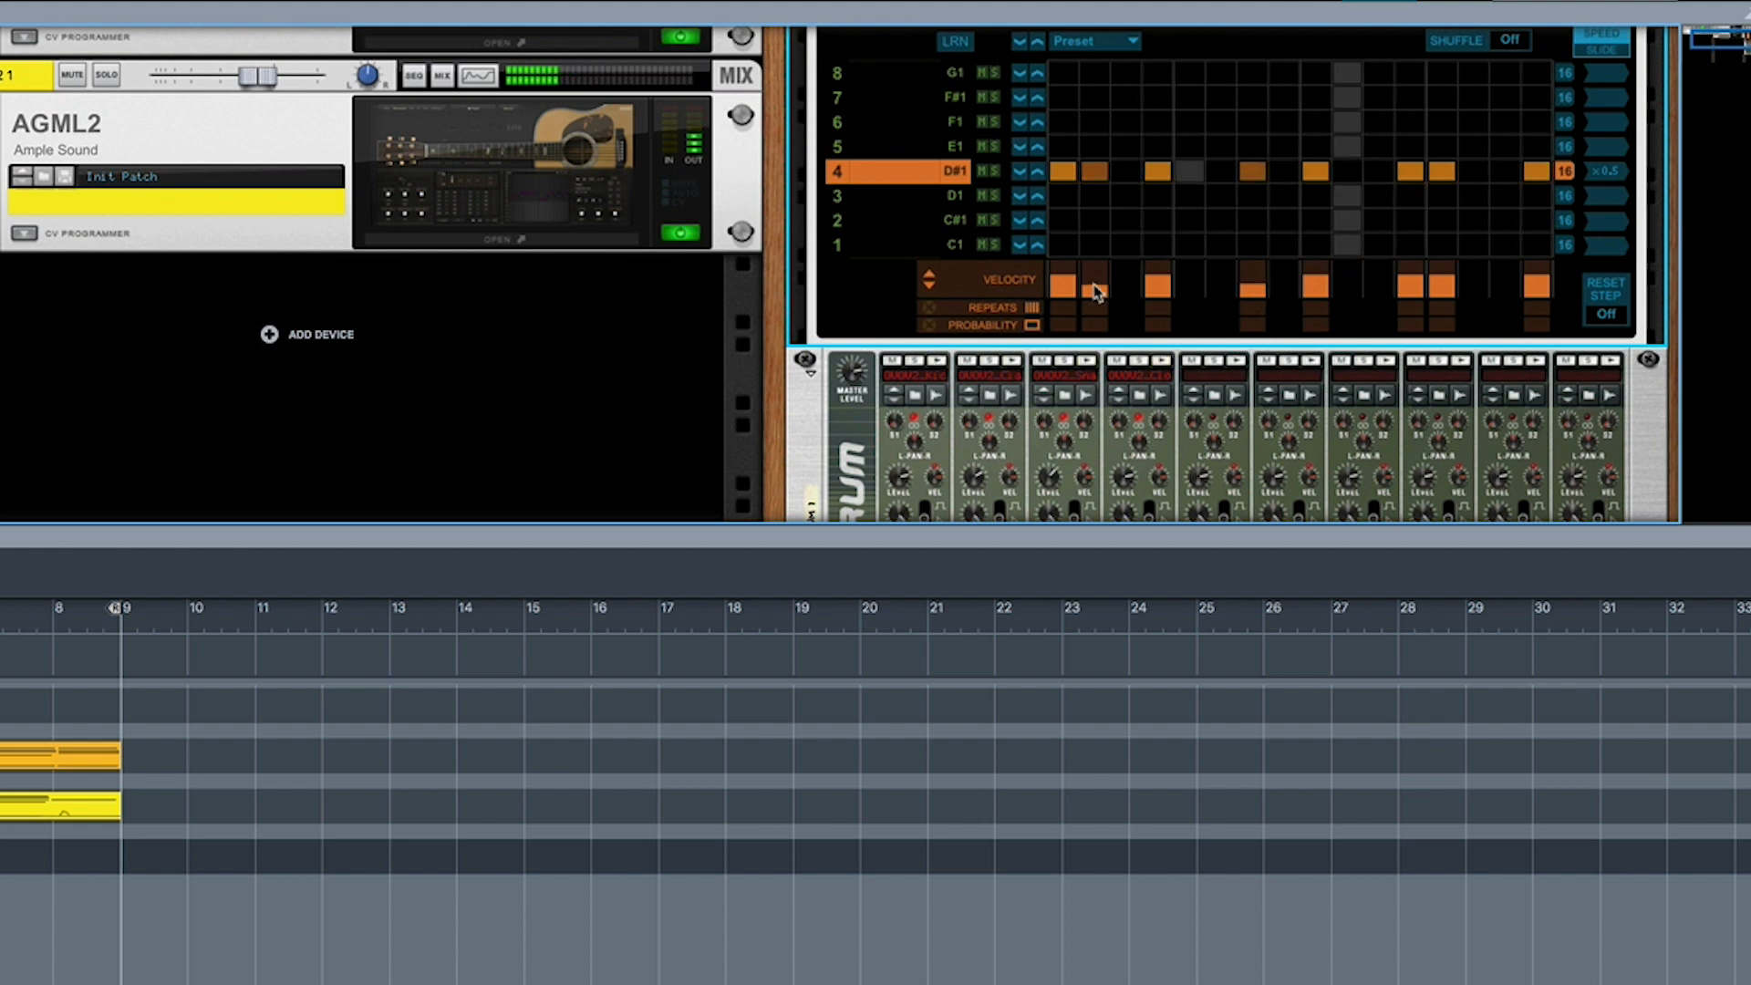
left_click(1444, 294)
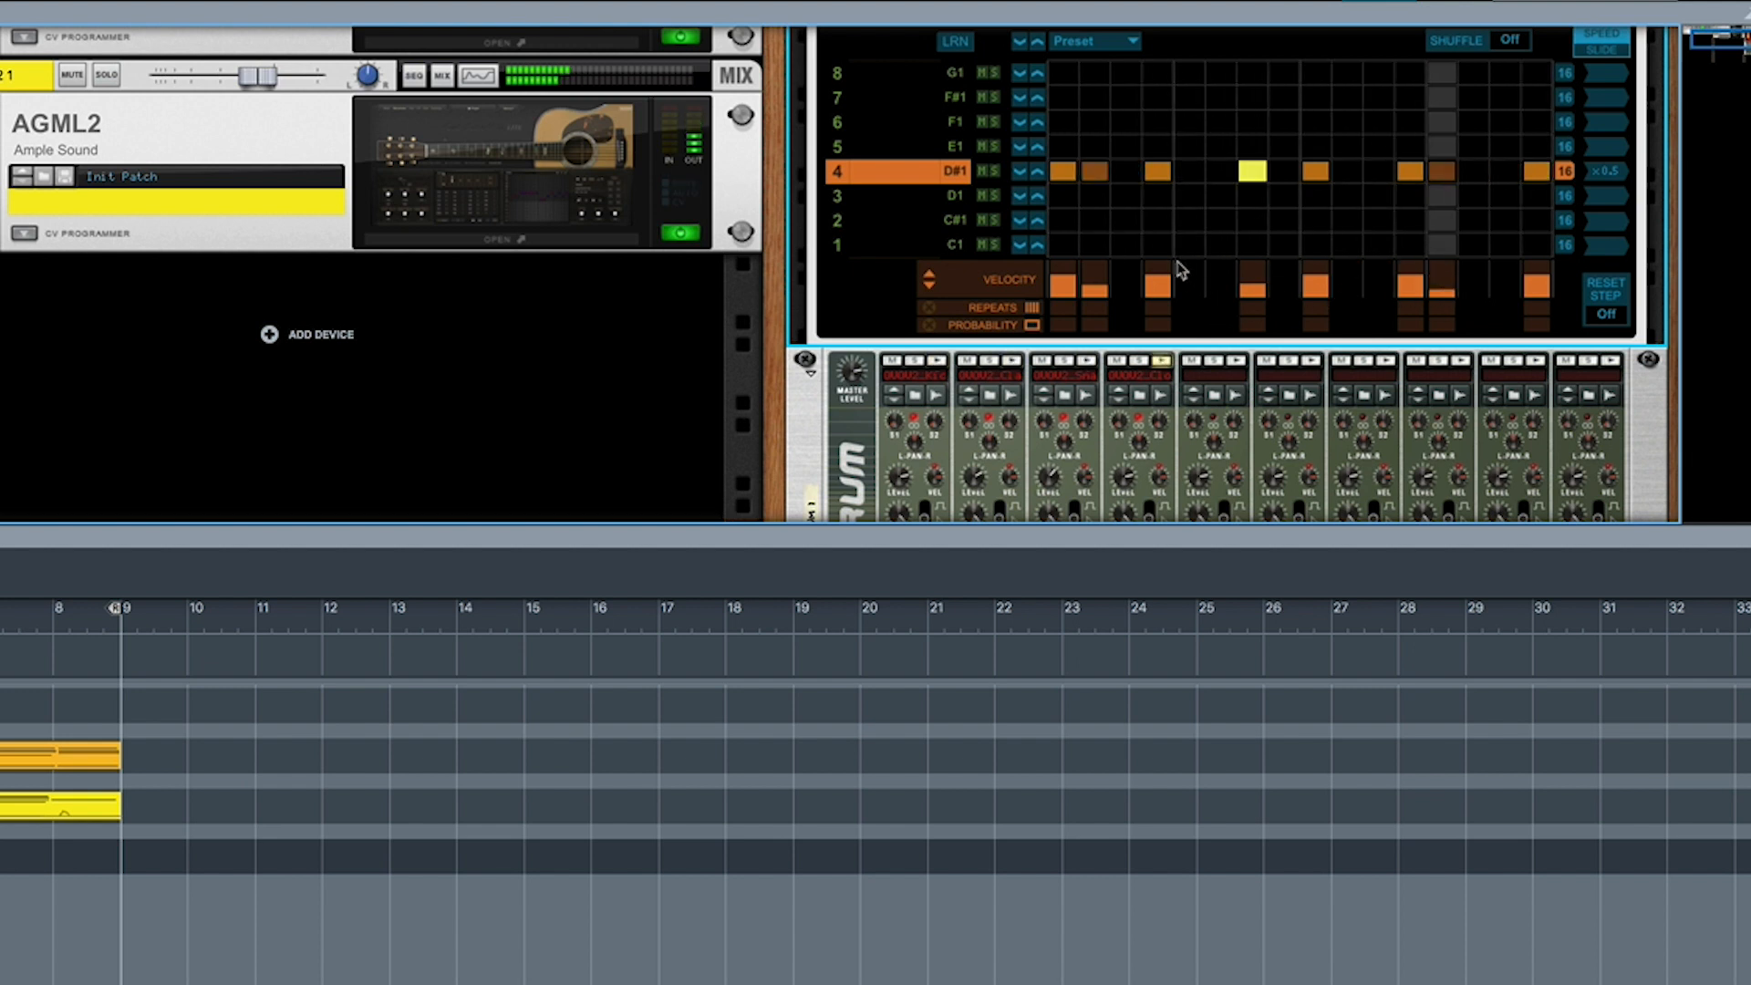
- Set lane 4's step 9 to 4 repeats and add a hit on step 11
left_click_drag(1315, 309, 1318, 285)
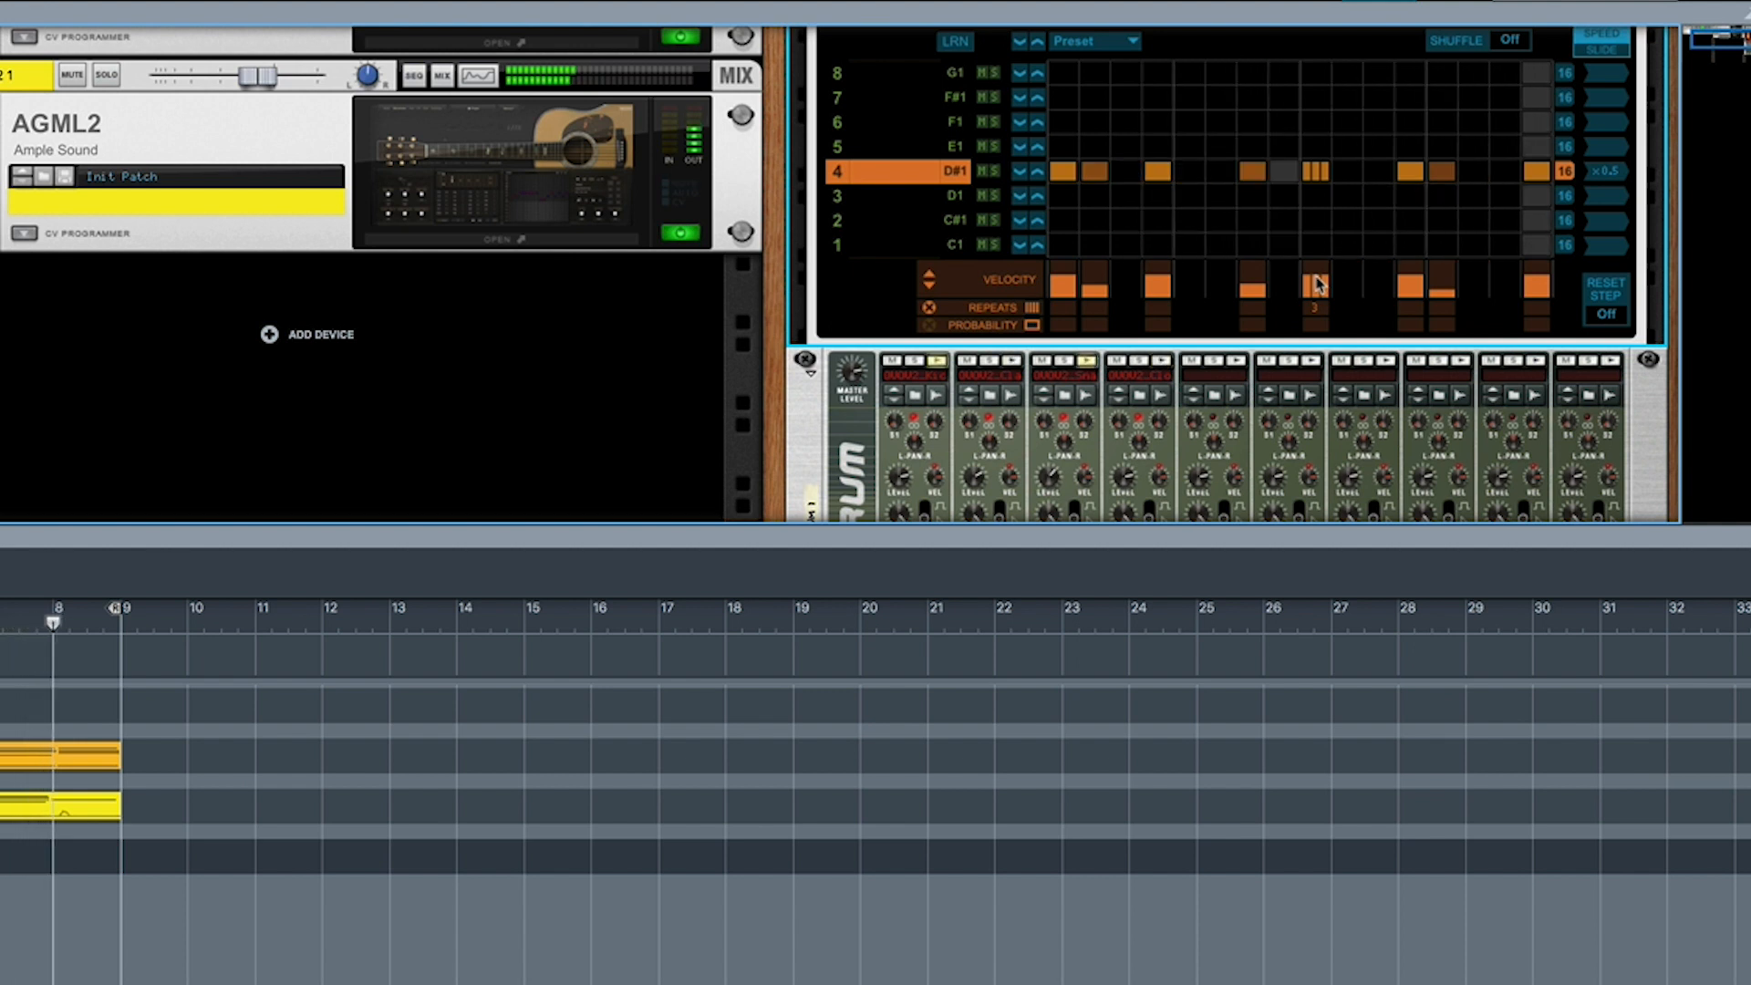
left_click_drag(1319, 315, 1318, 301)
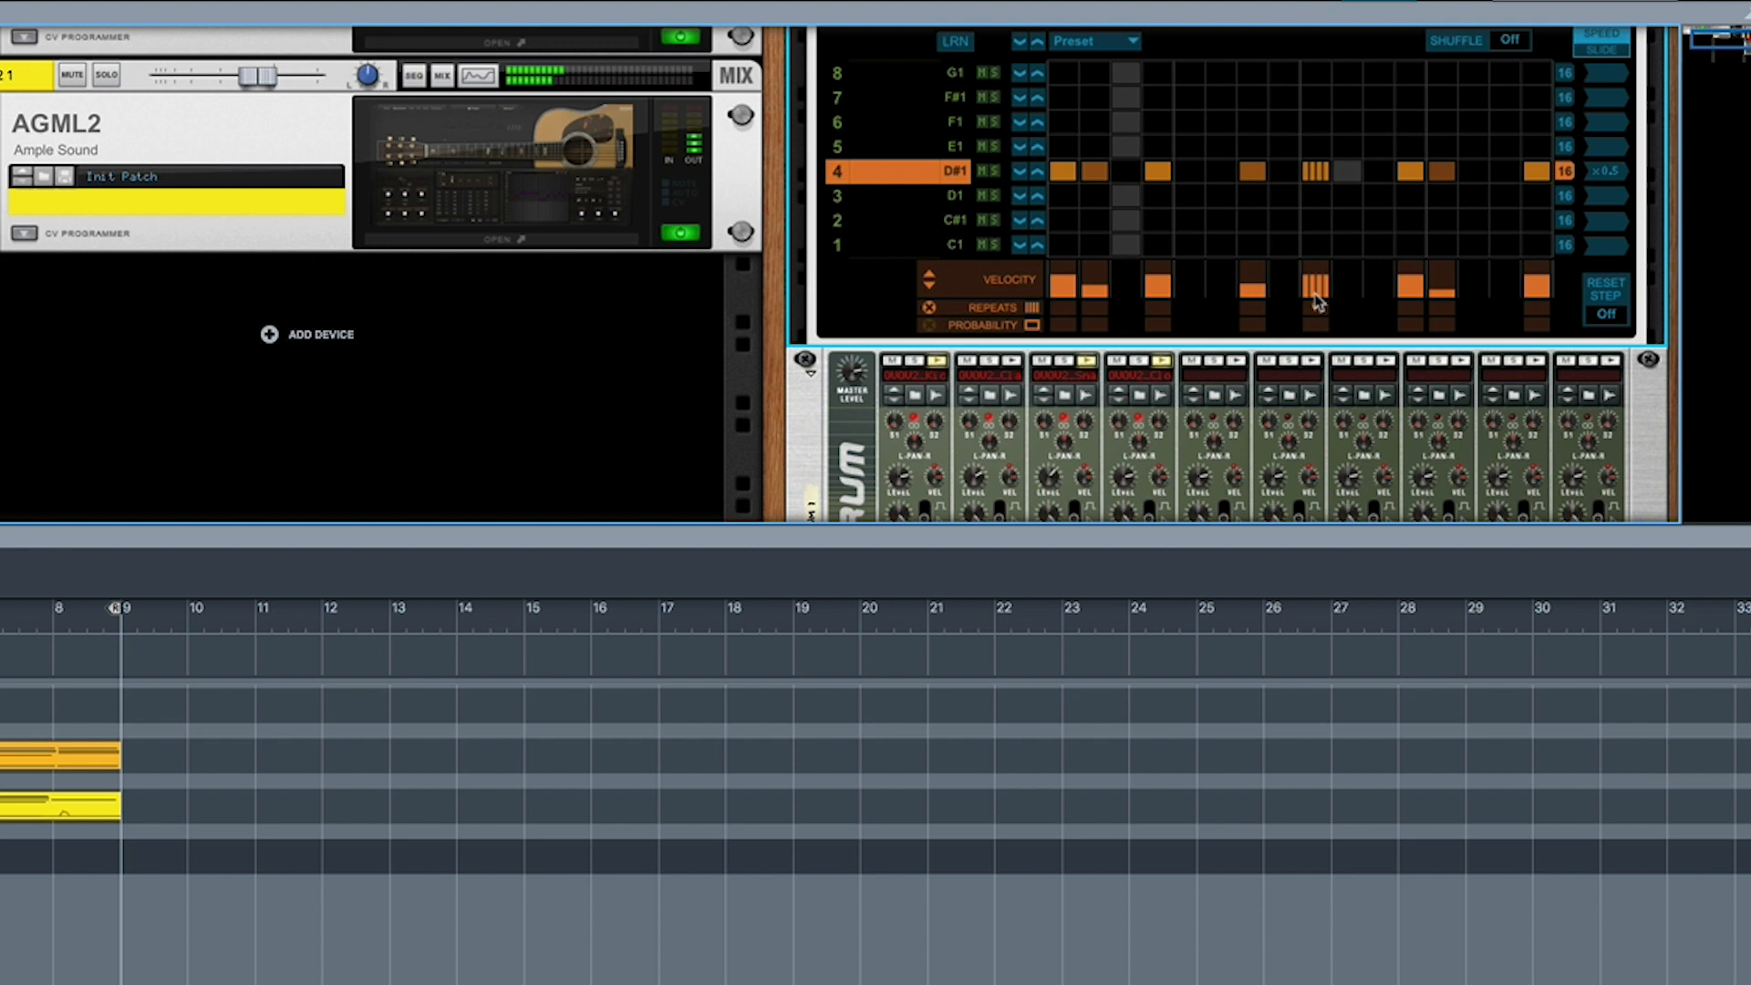
left_click(1369, 174)
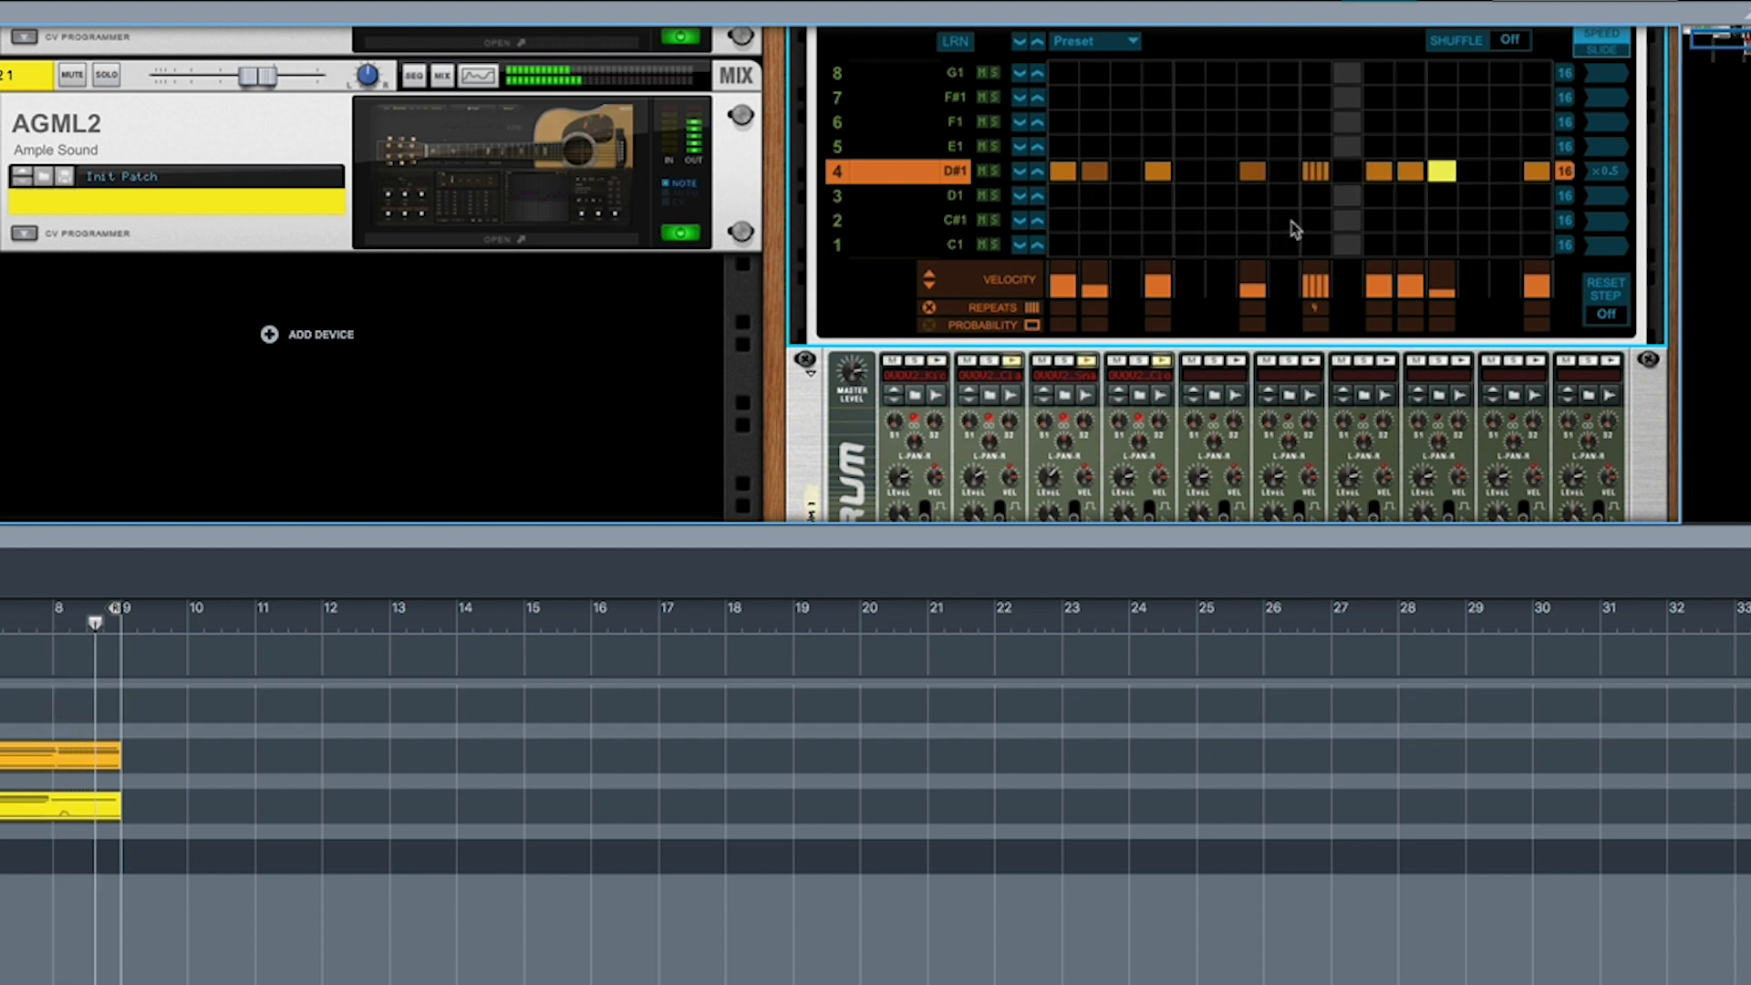
- Add a low-velocity lane 4 hit with 8 repeats on step 5 and set step 9 to 2 repeats
left_click(1195, 175)
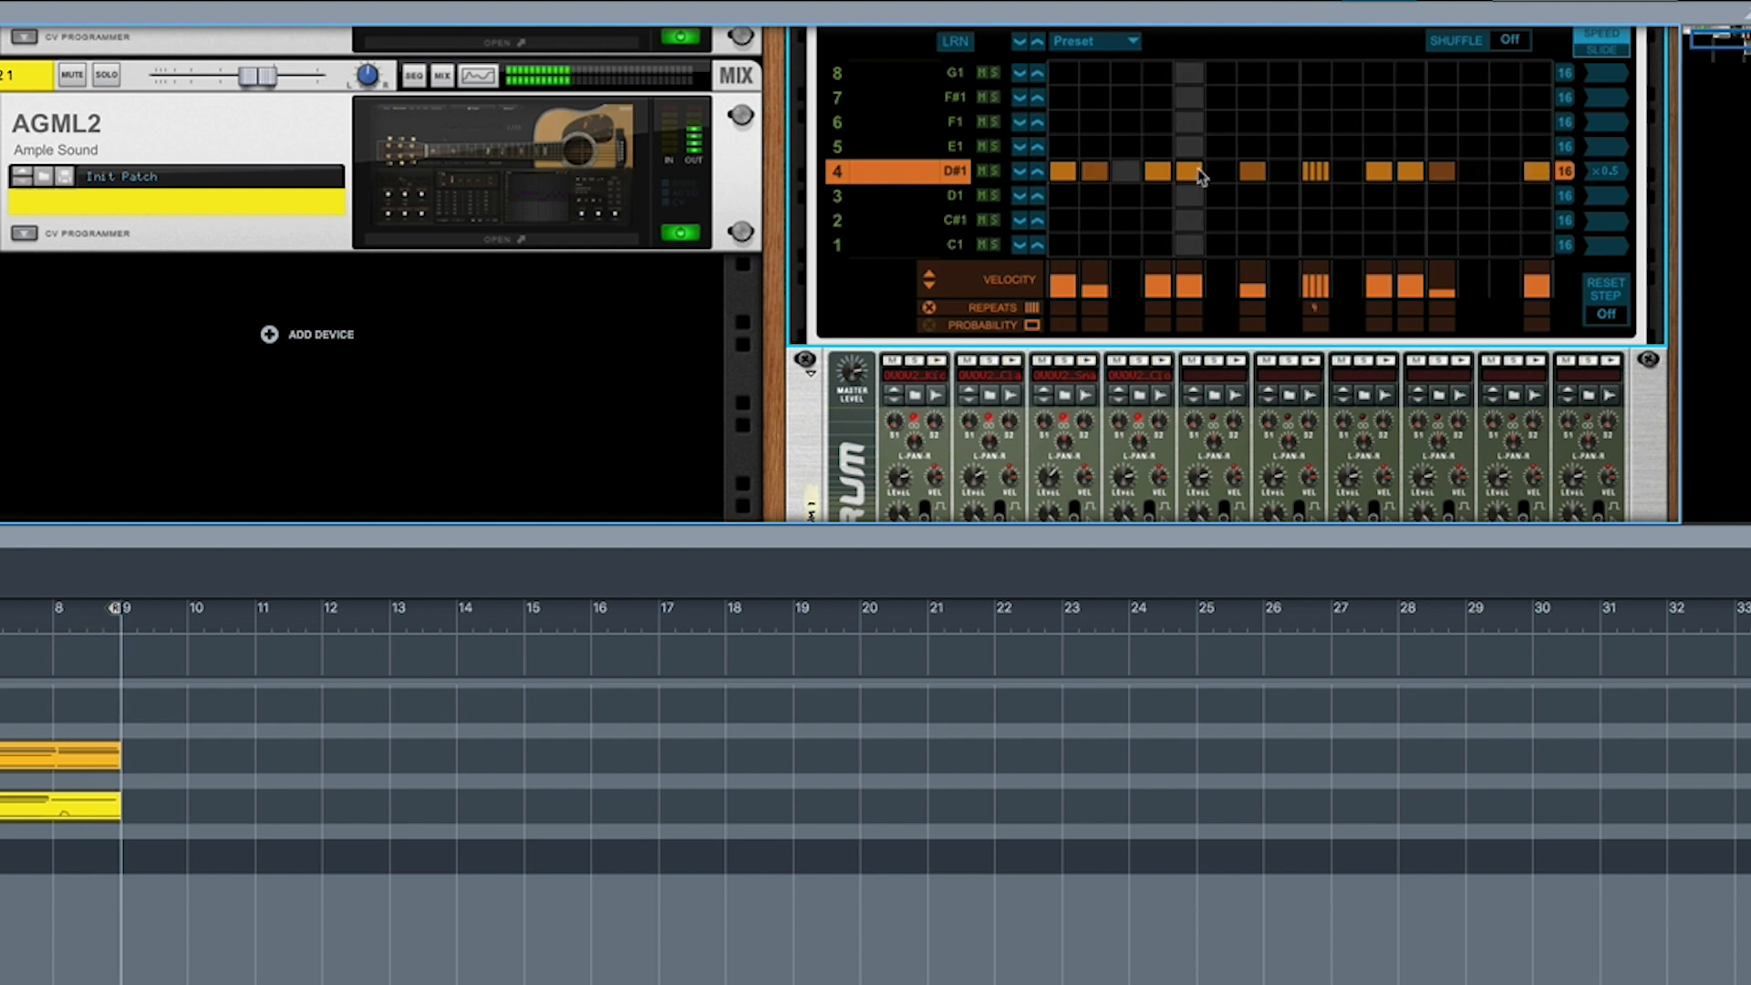
left_click(1192, 294)
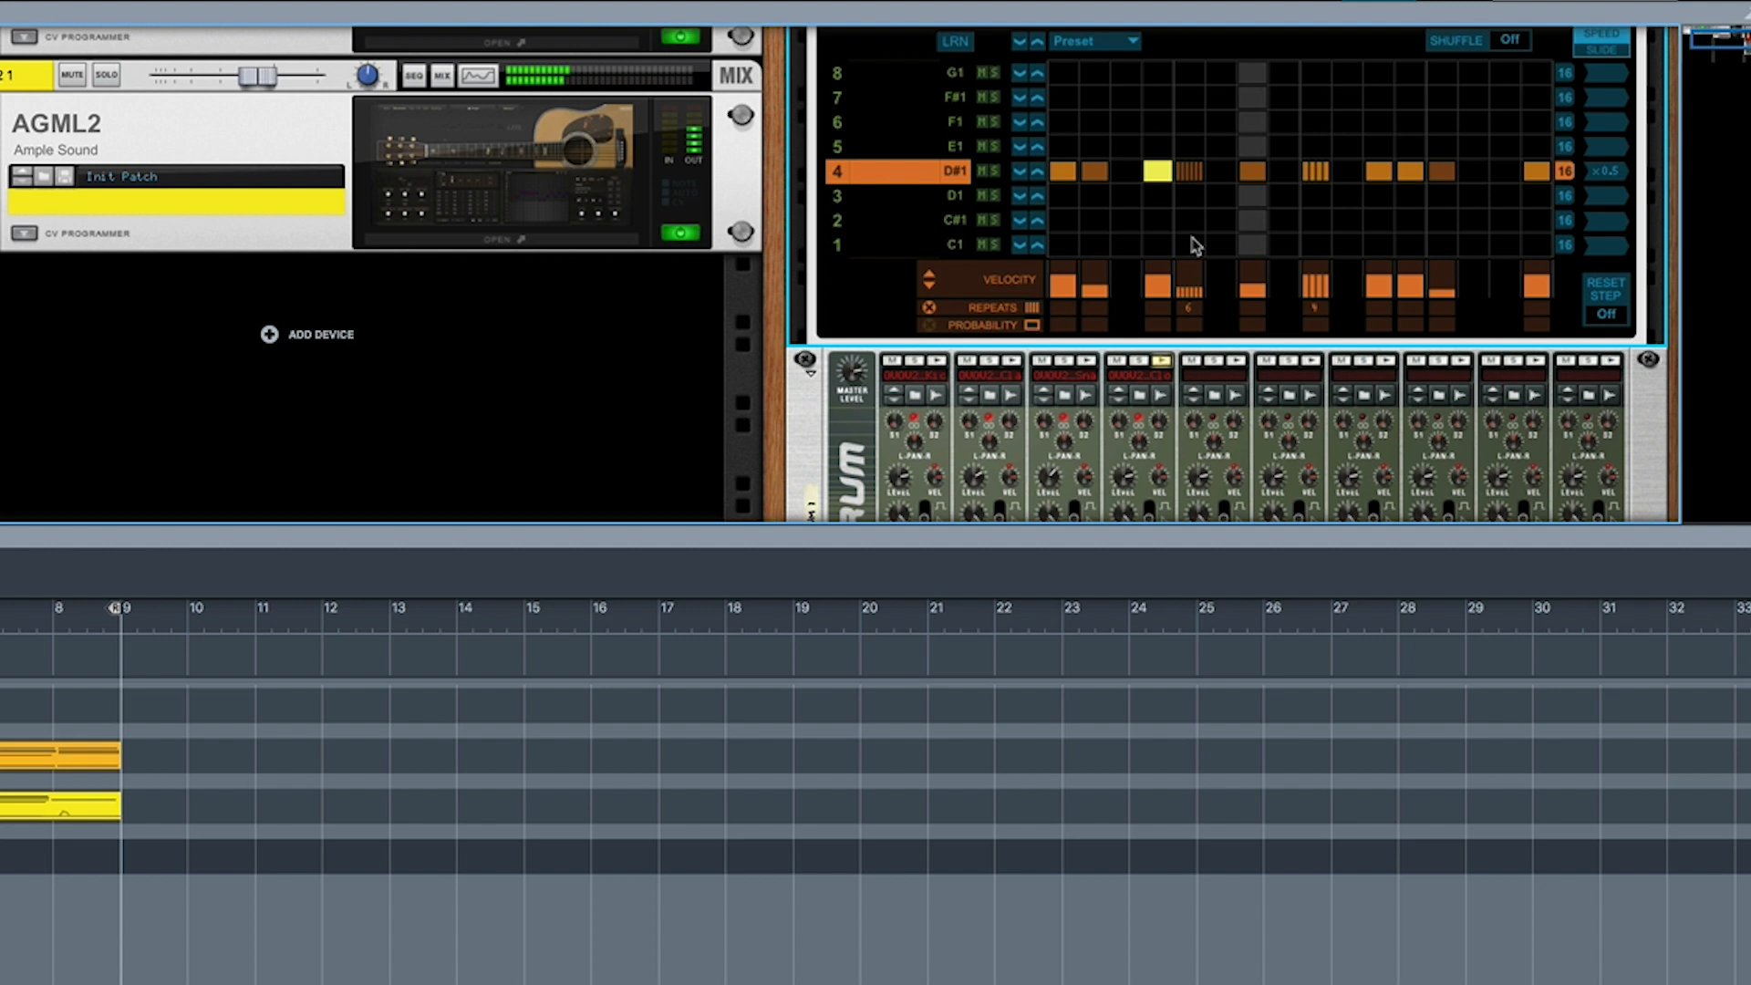
left_click(1190, 307)
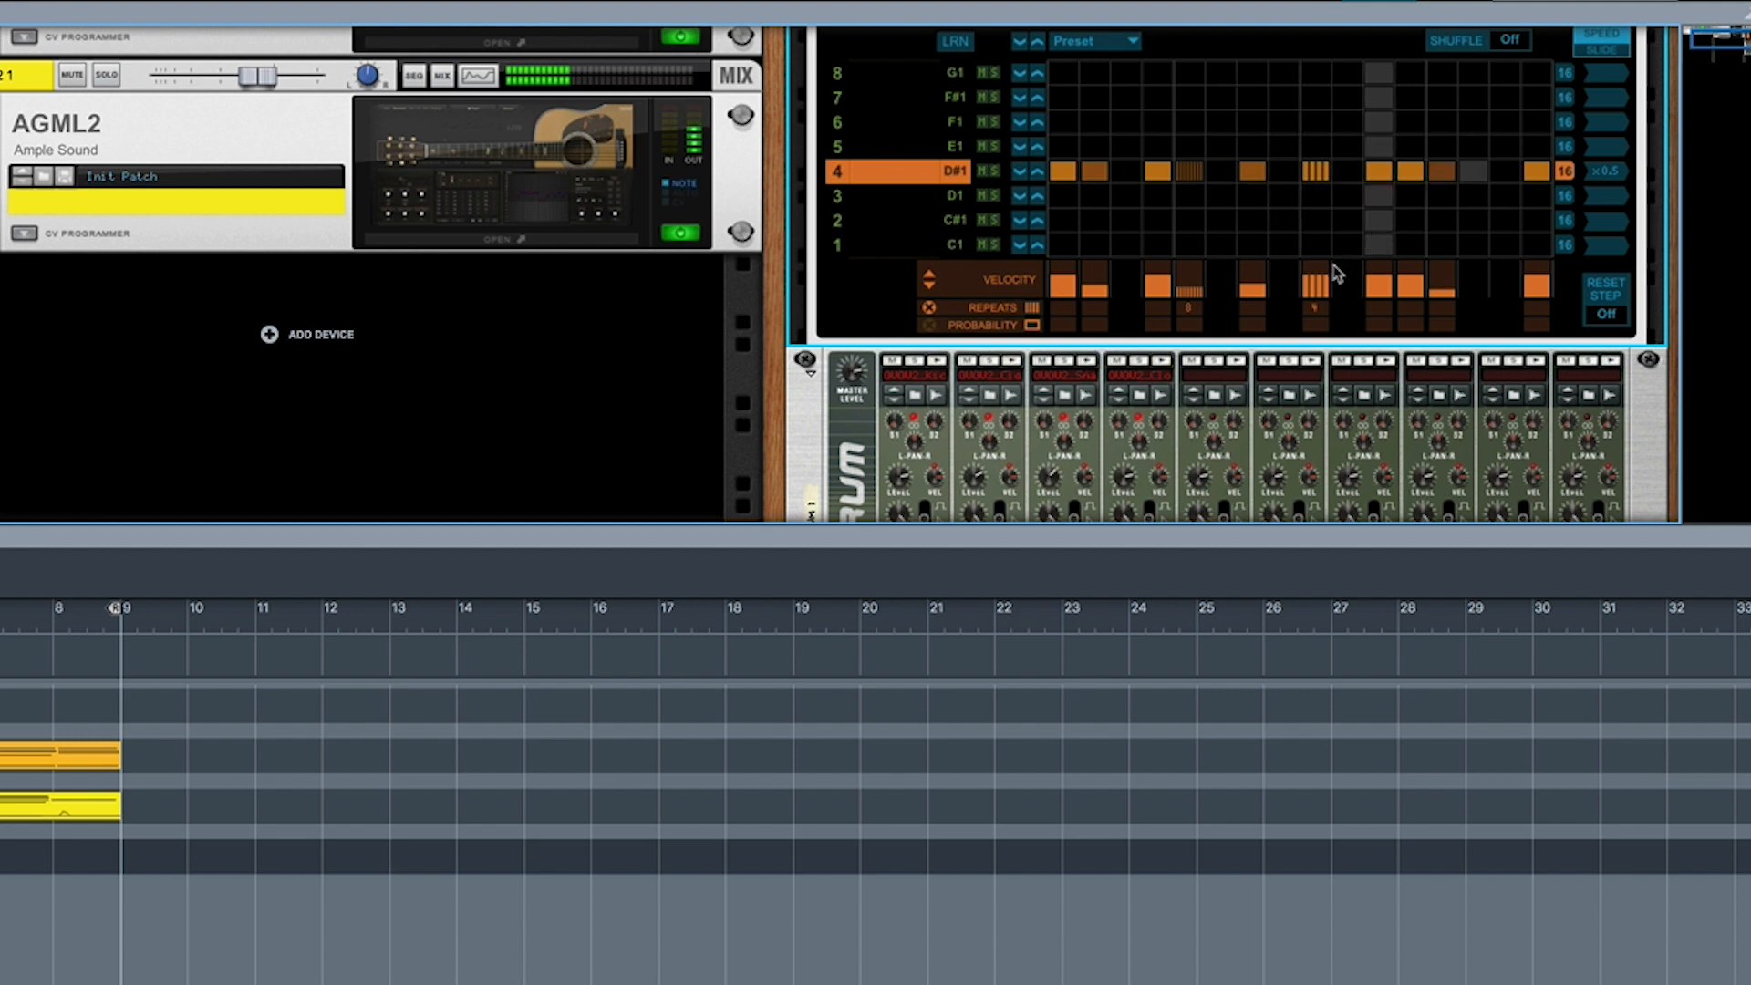
left_click_drag(1315, 308, 1319, 324)
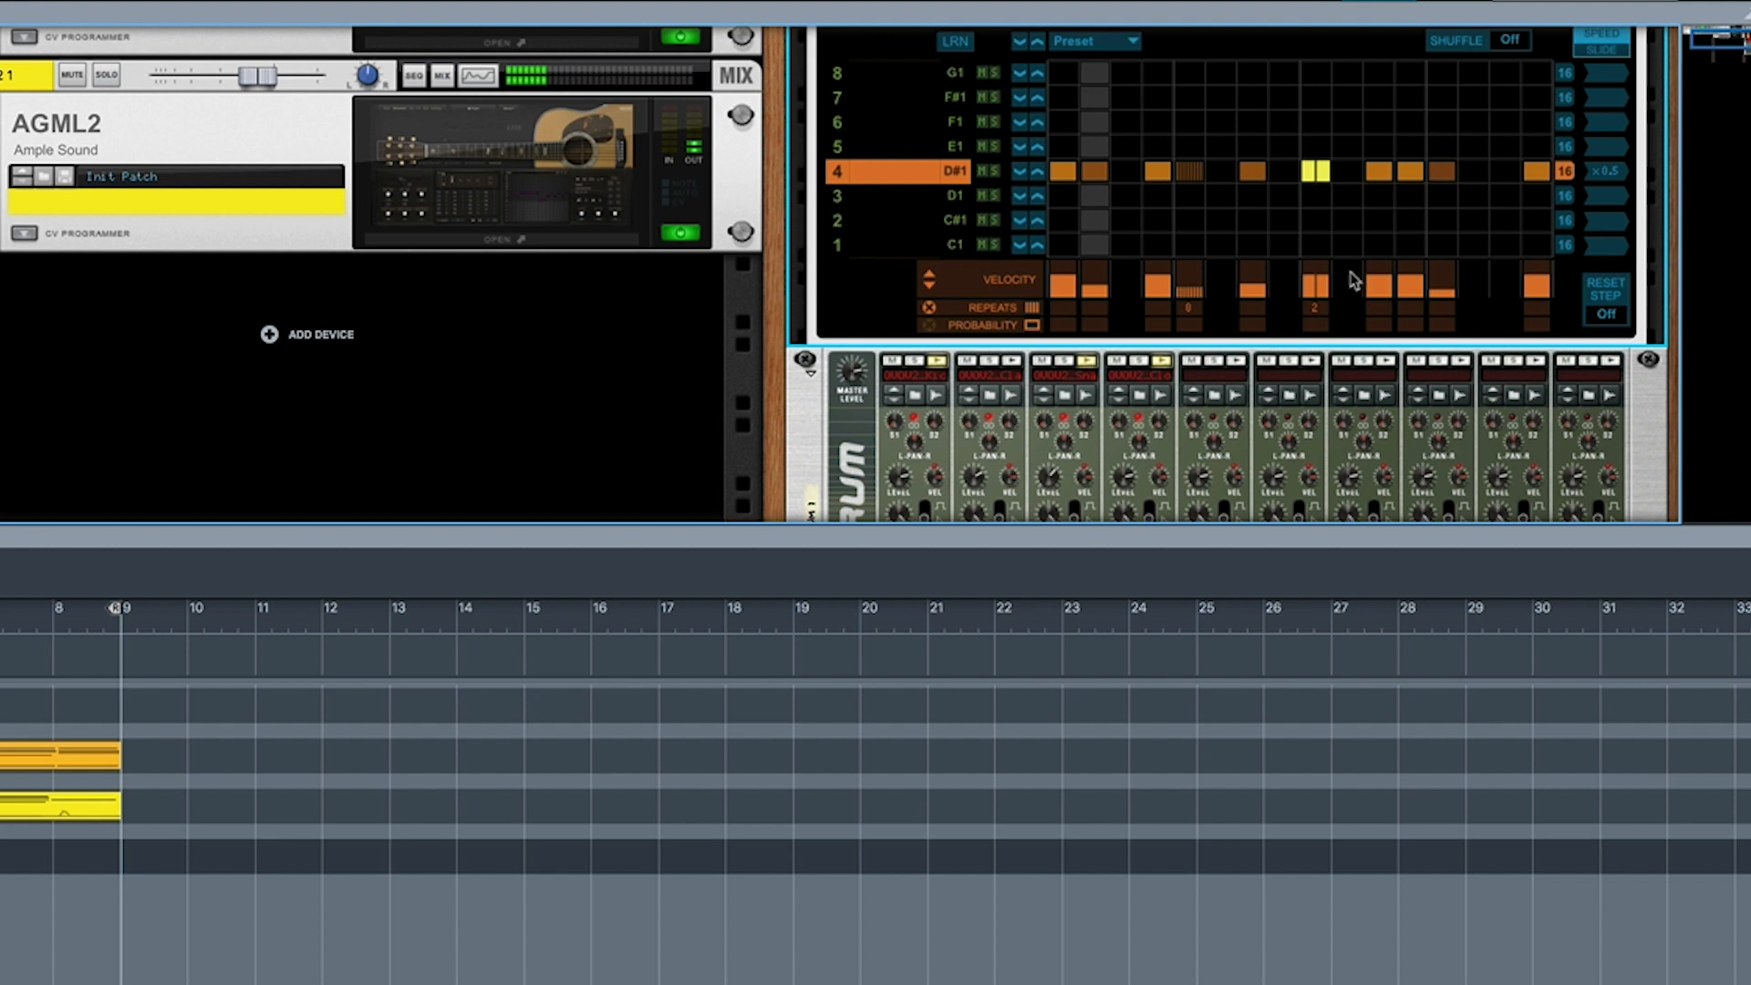
- Try extra lane 4 hits on steps 10 and 15, removing each one again
left_click(1348, 171)
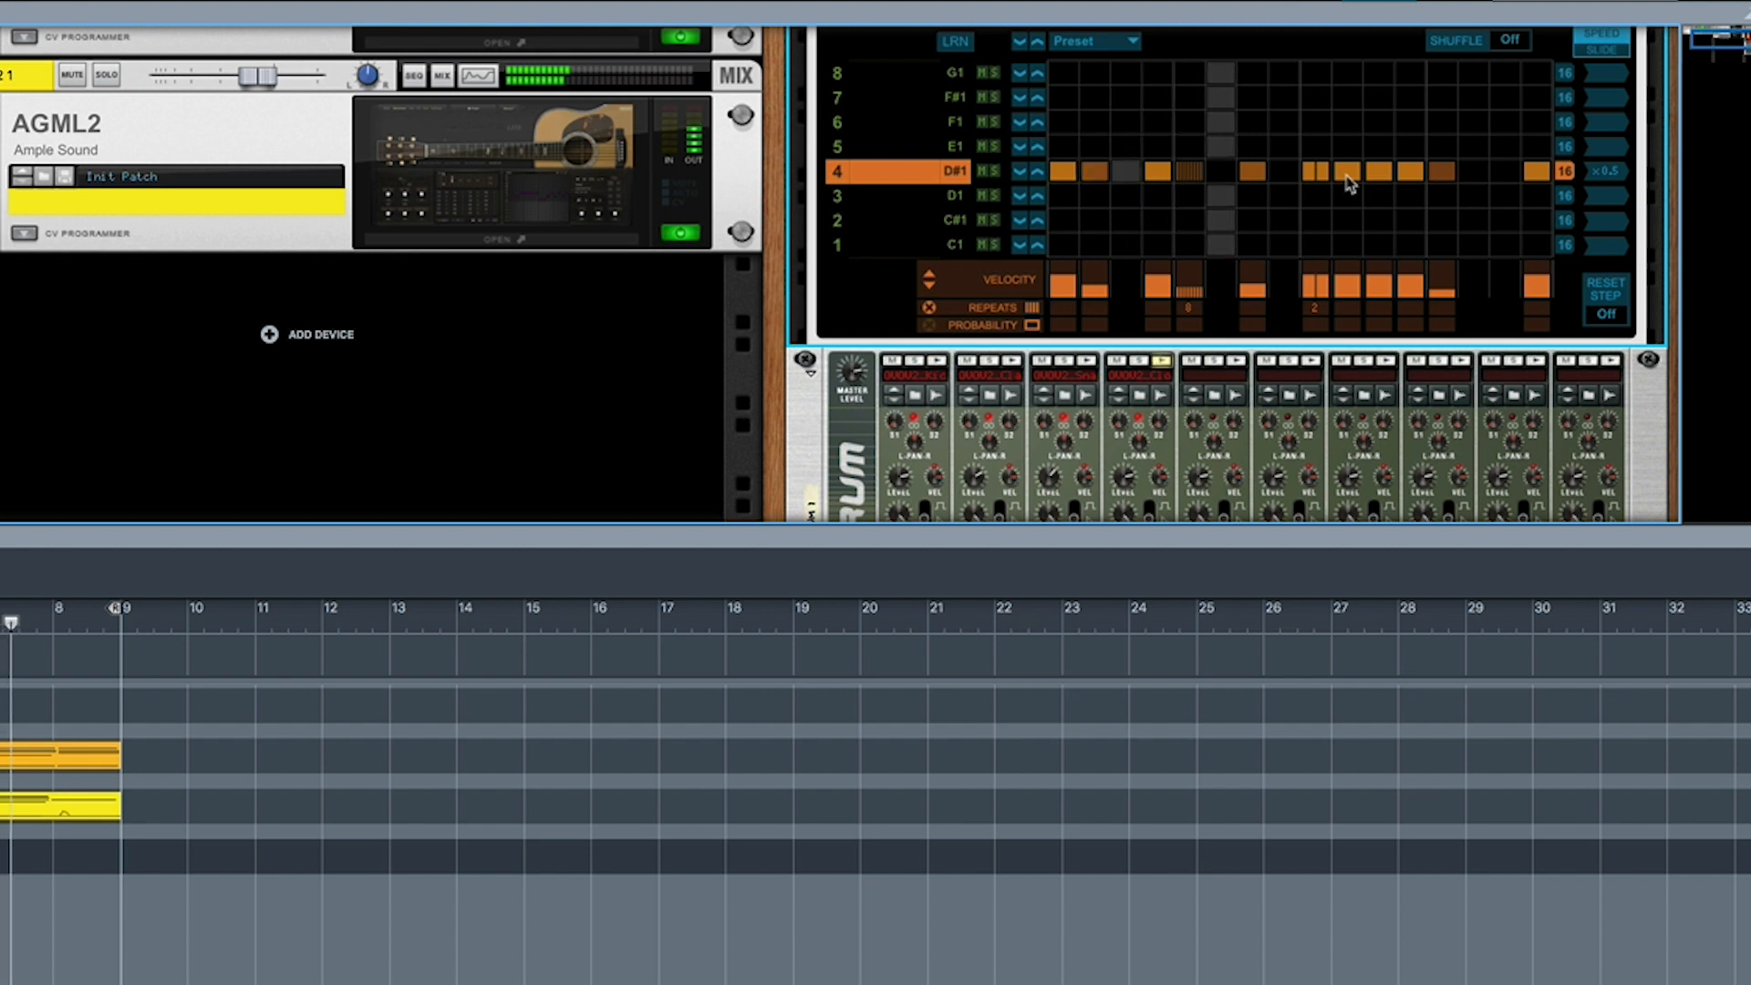
left_click(1348, 172)
left_click(1506, 173)
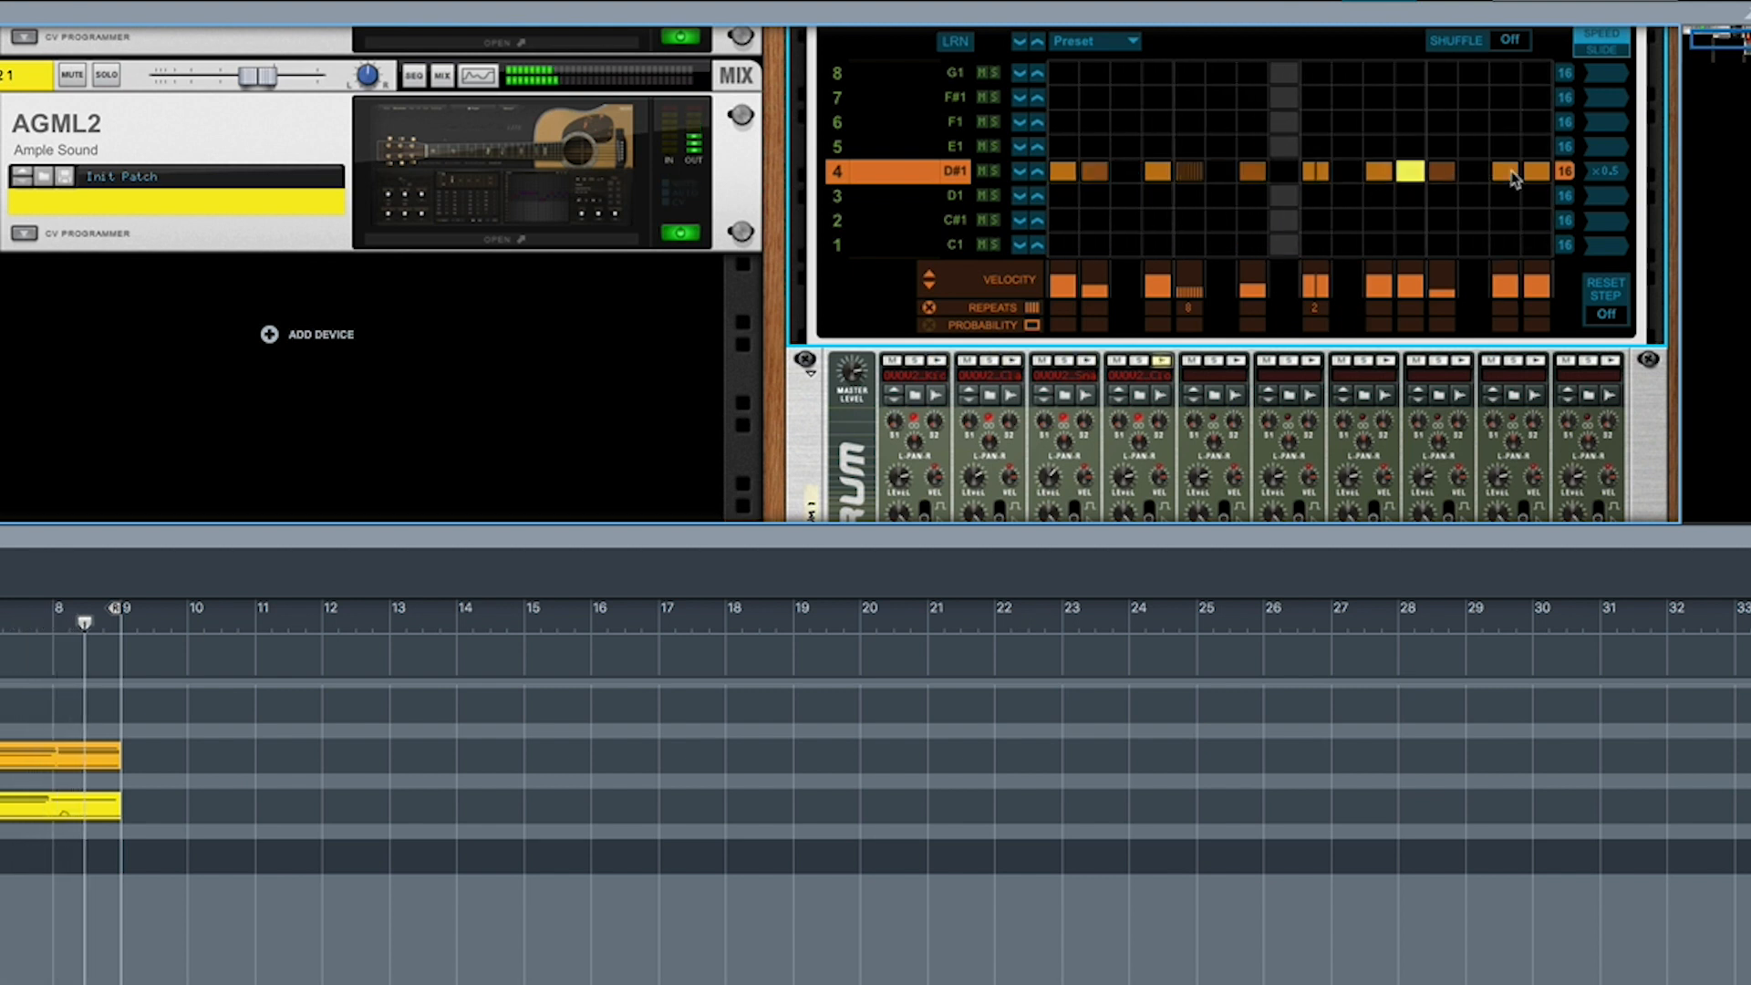
left_click(1511, 173)
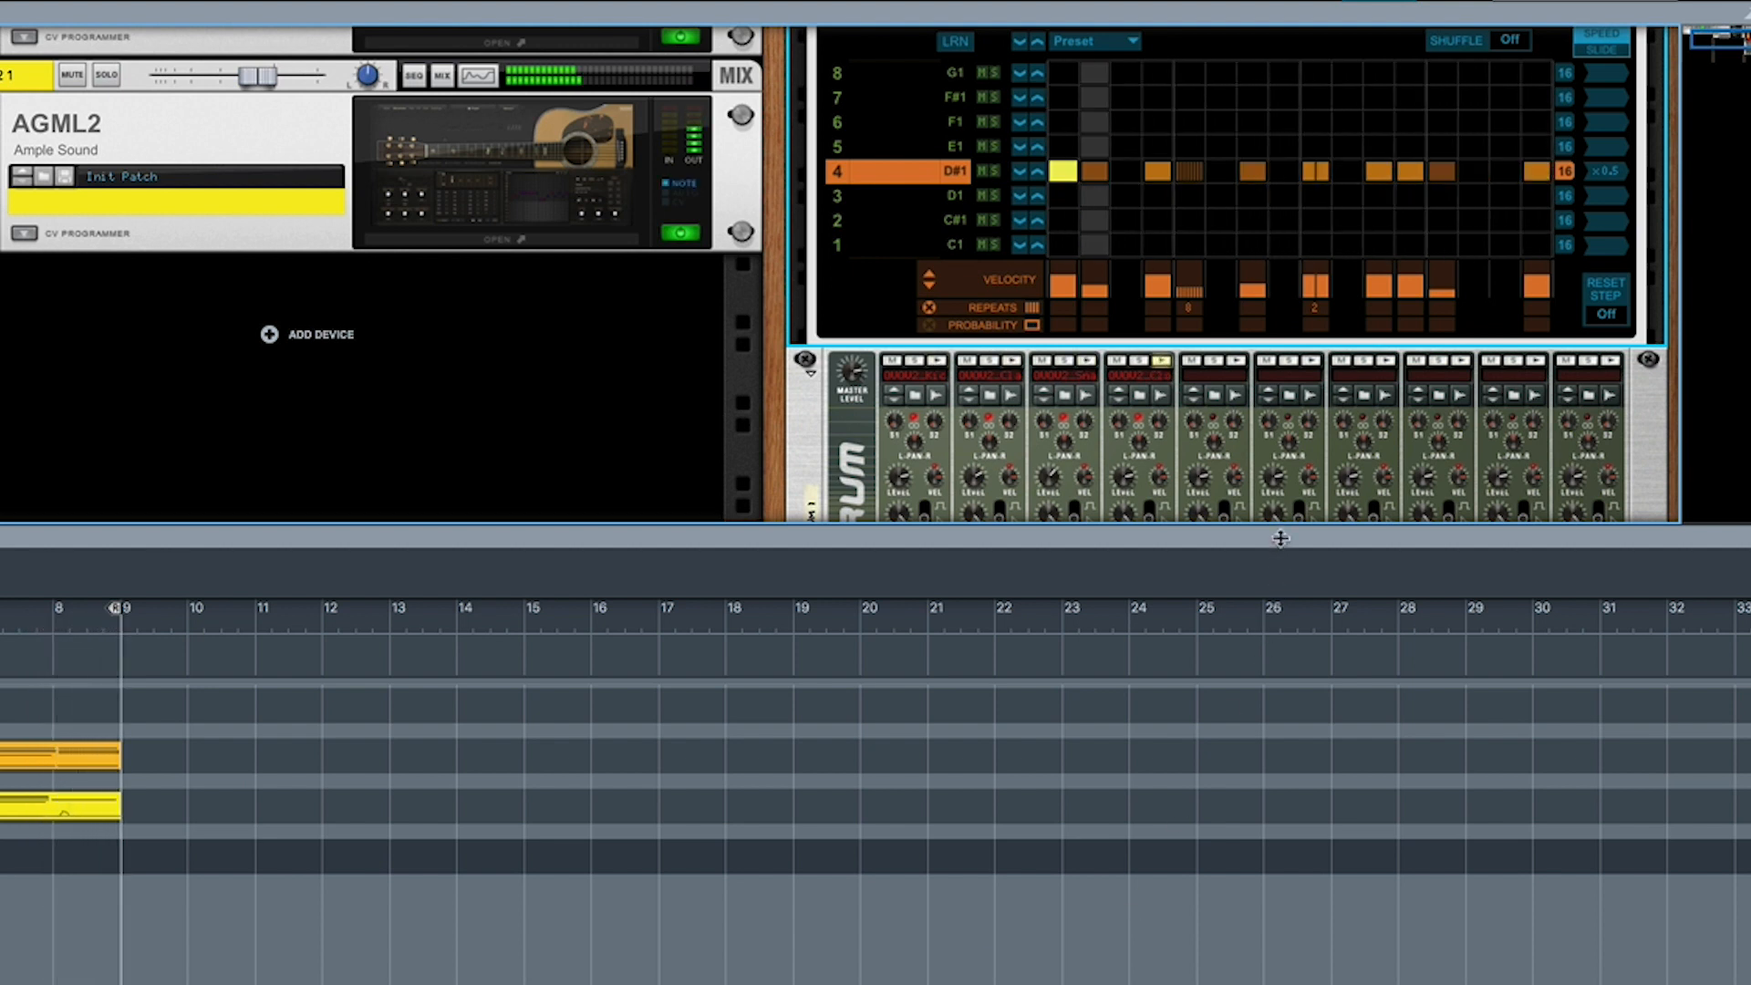
- Remove the soft lane 4 hit on step 2
left_click(1097, 172)
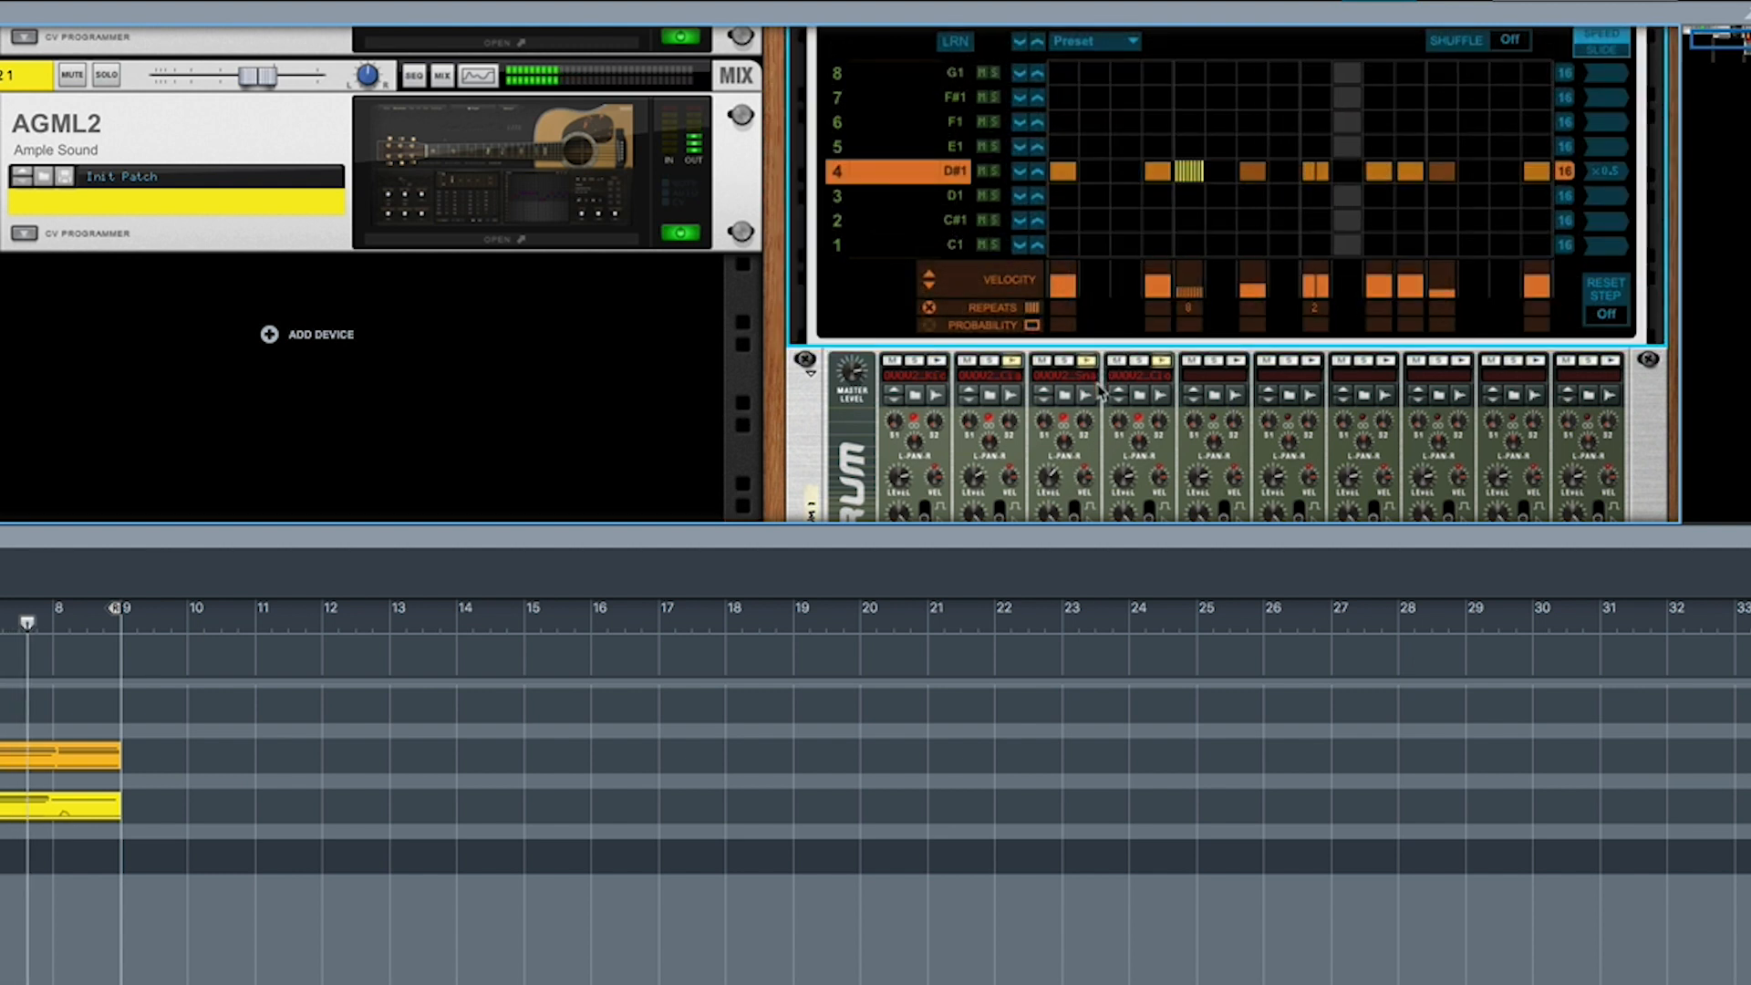
- Add hits on steps 14 and 15 of the Drum Sequencer's lane 4
scroll(1099, 392, "down", 3)
scroll(1099, 387, "up", 3)
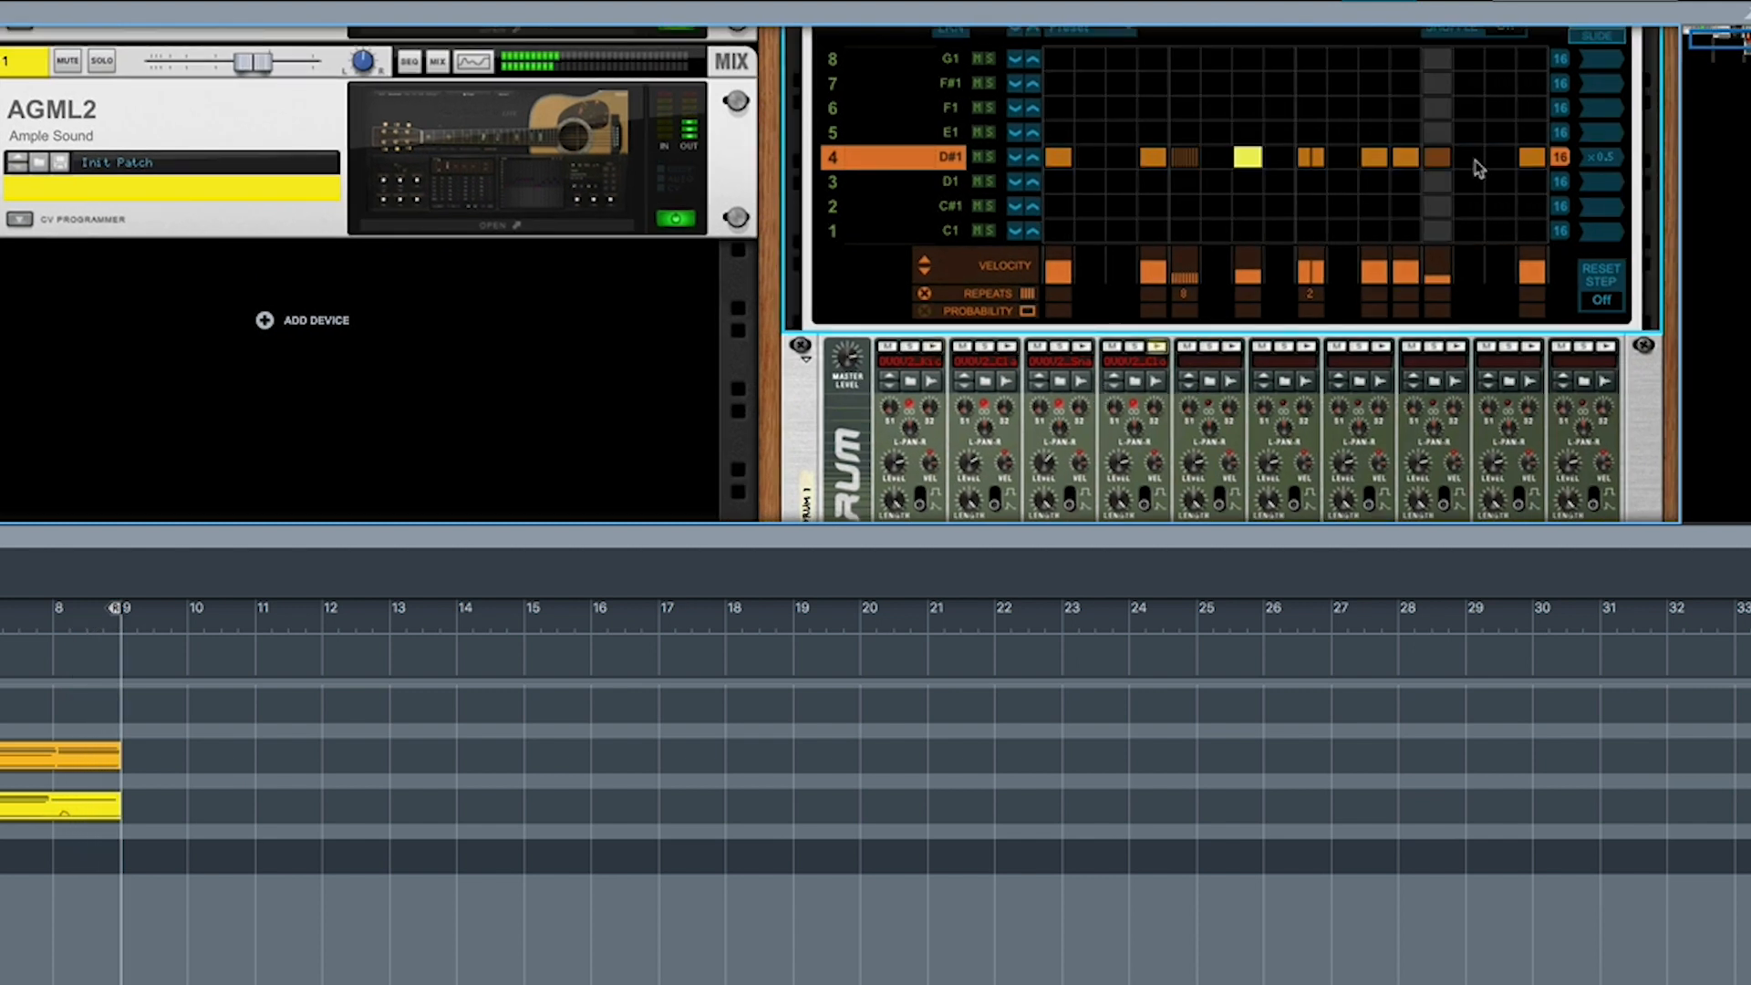
left_click_drag(1476, 159, 1501, 158)
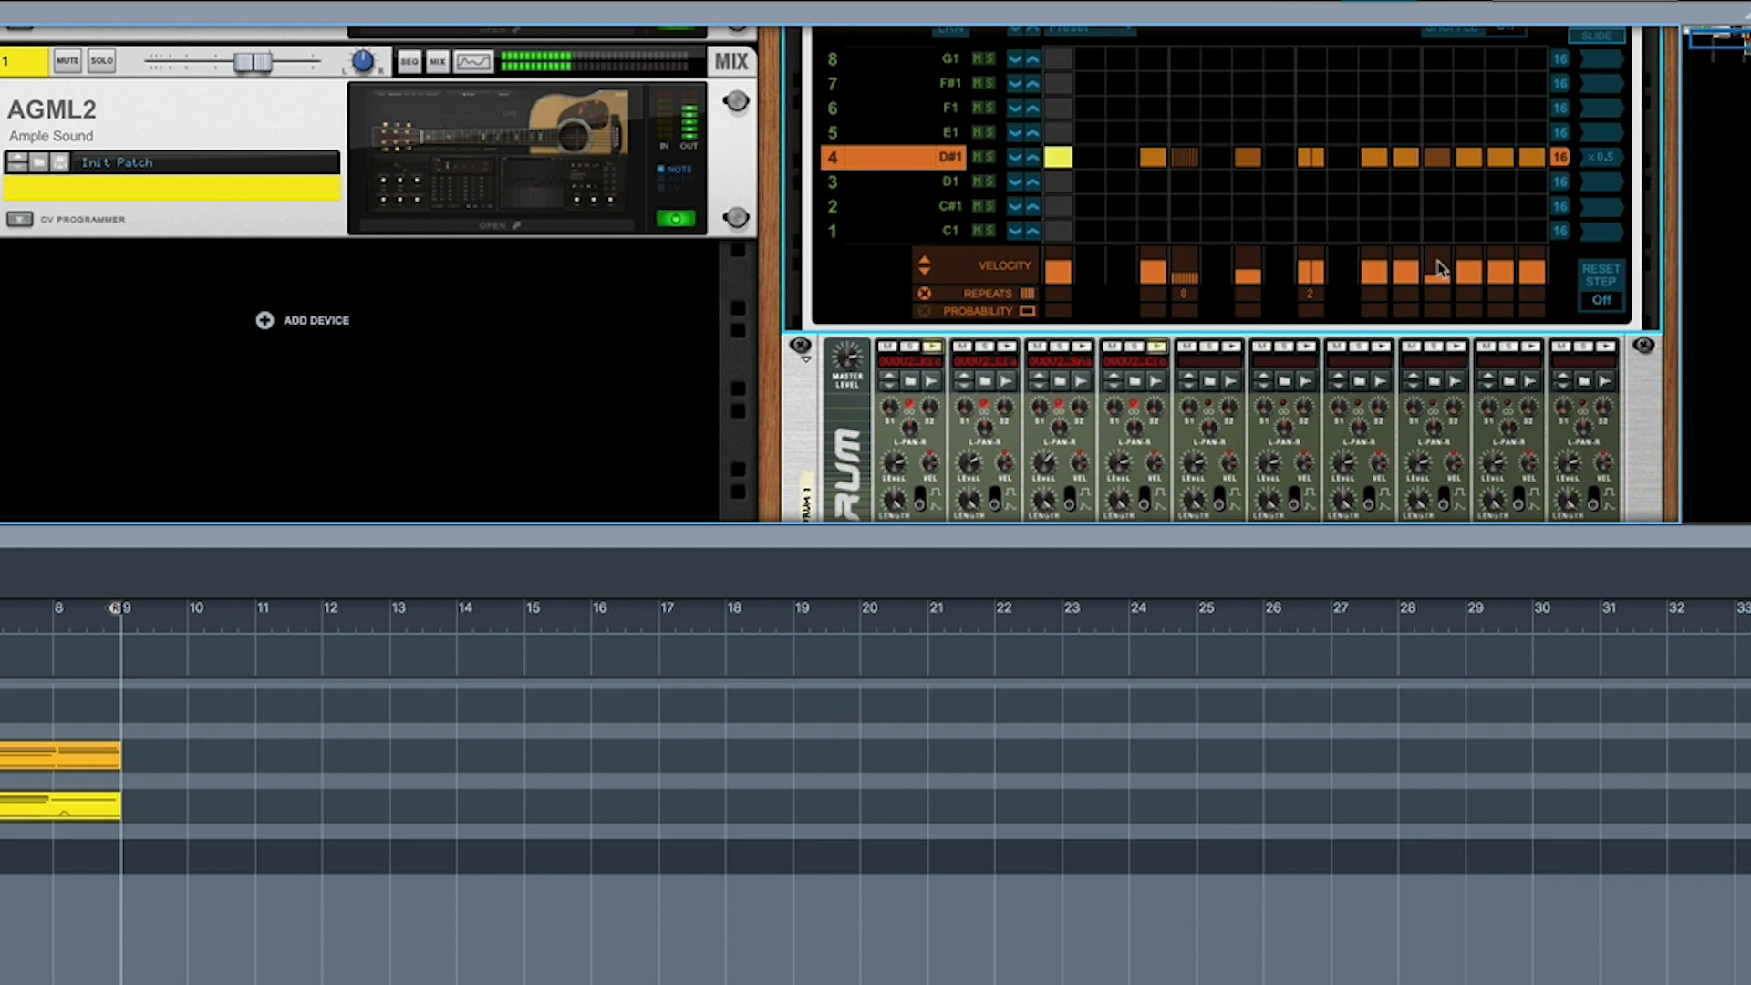
- Vary the velocities of lane 4's steps 12, 13, 14 and 16 and reduce the number of repeats on step 5
left_click(1406, 280)
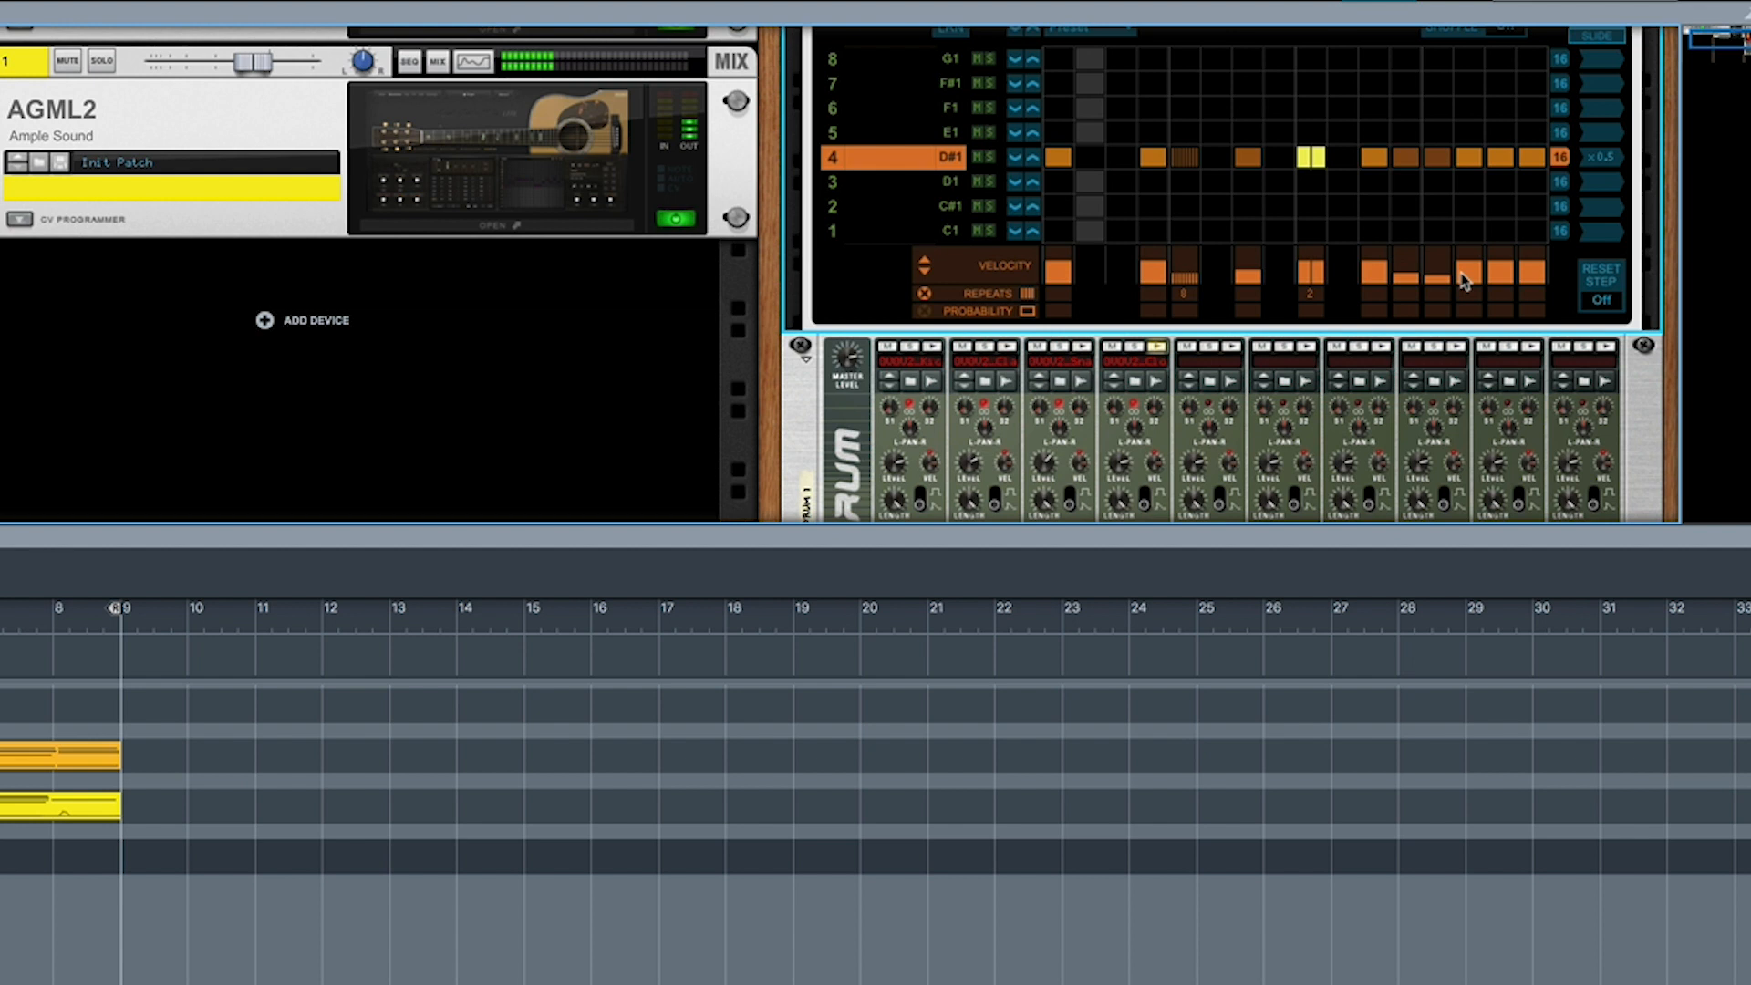
left_click(1439, 273)
left_click(1470, 279)
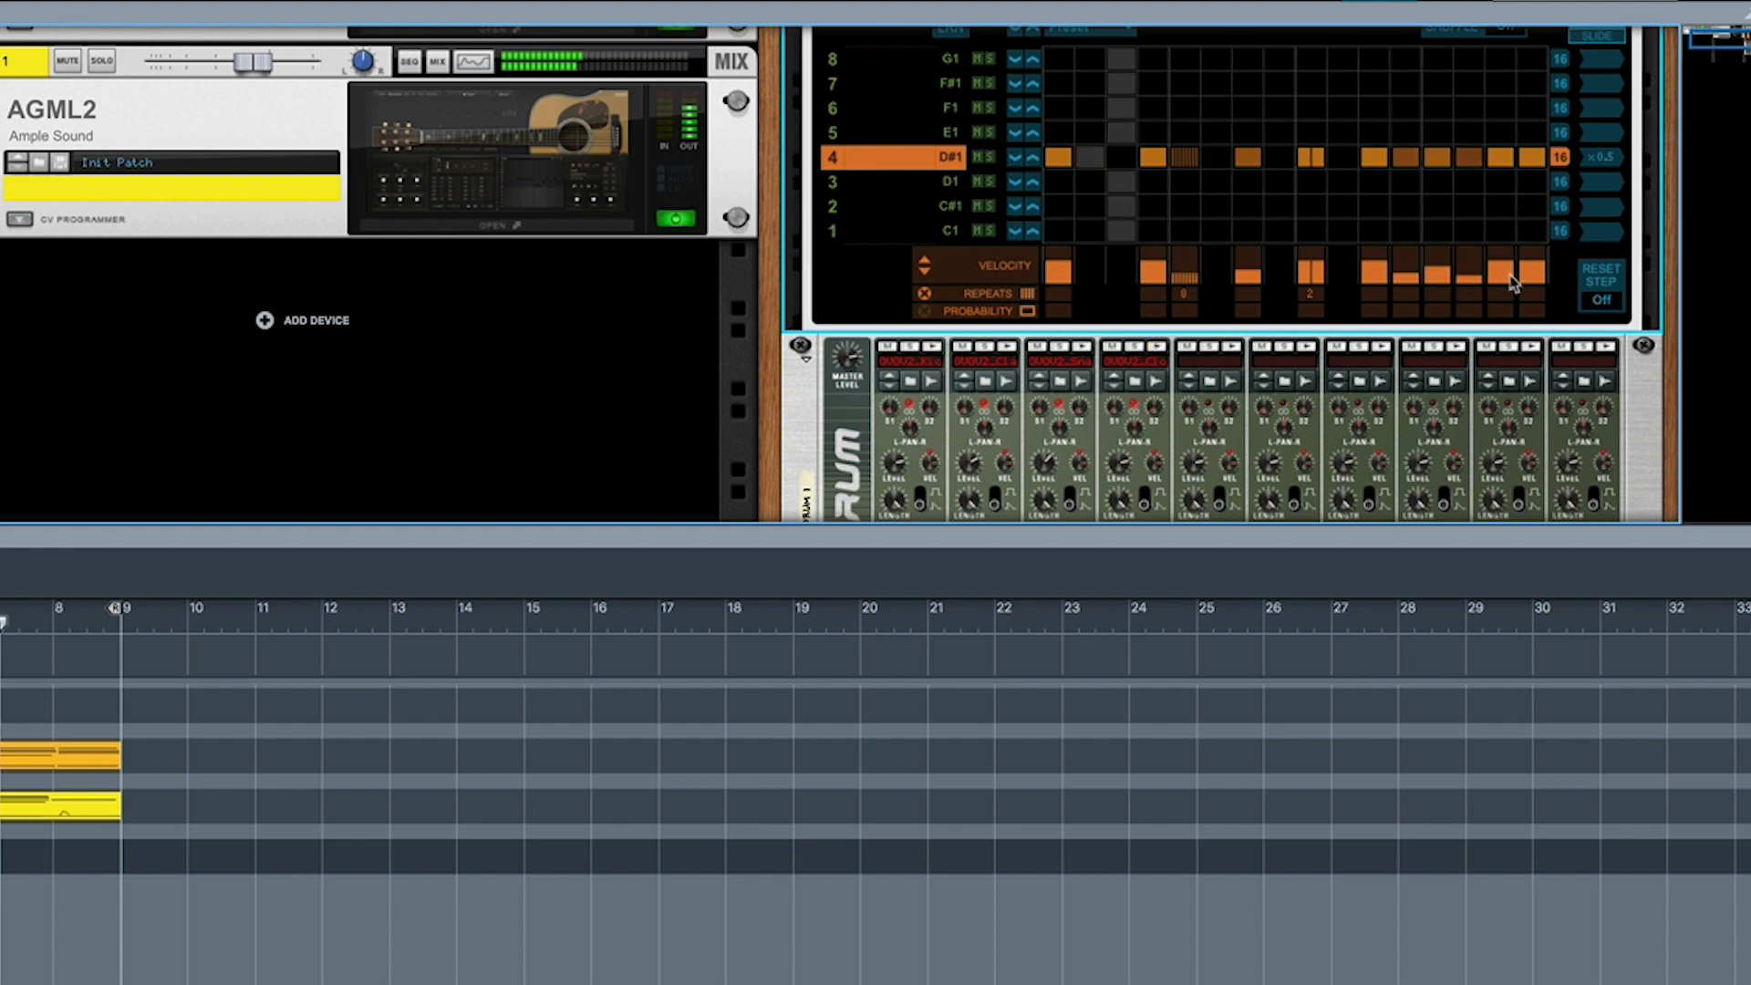
left_click(1533, 278)
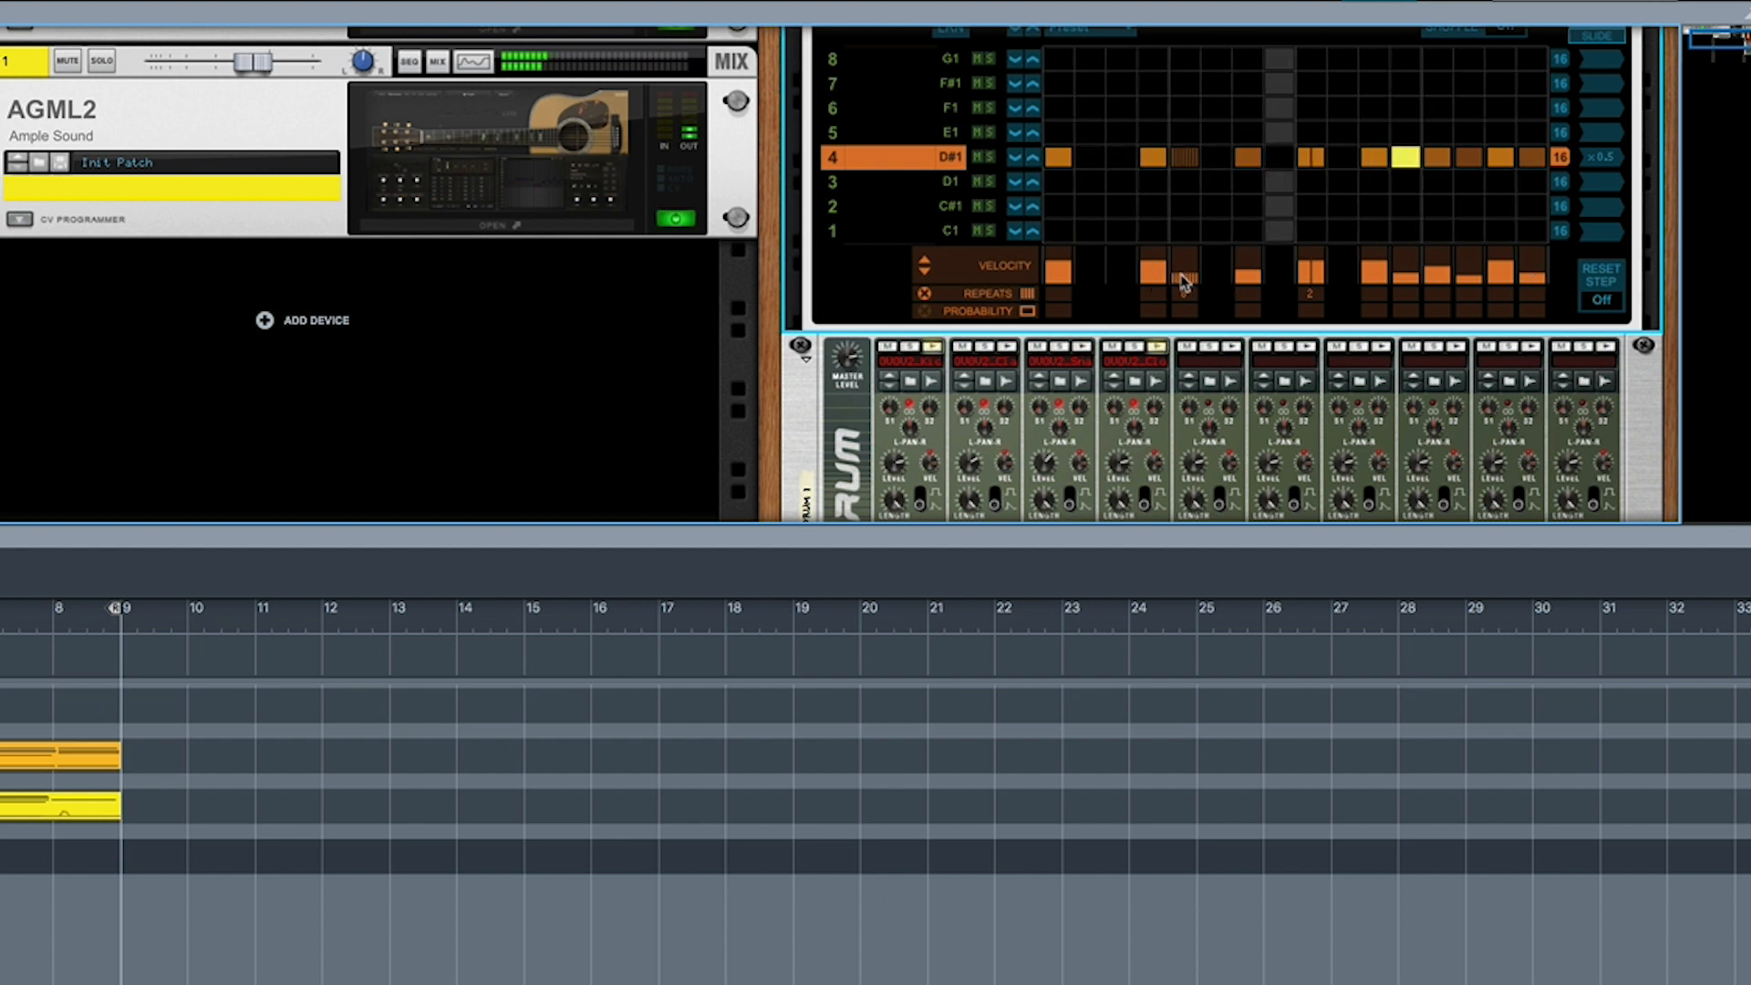
mouse_move(1184, 294)
left_mouse_down()
mouse_move(1184, 273)
mouse_move(1186, 310)
left_mouse_up()
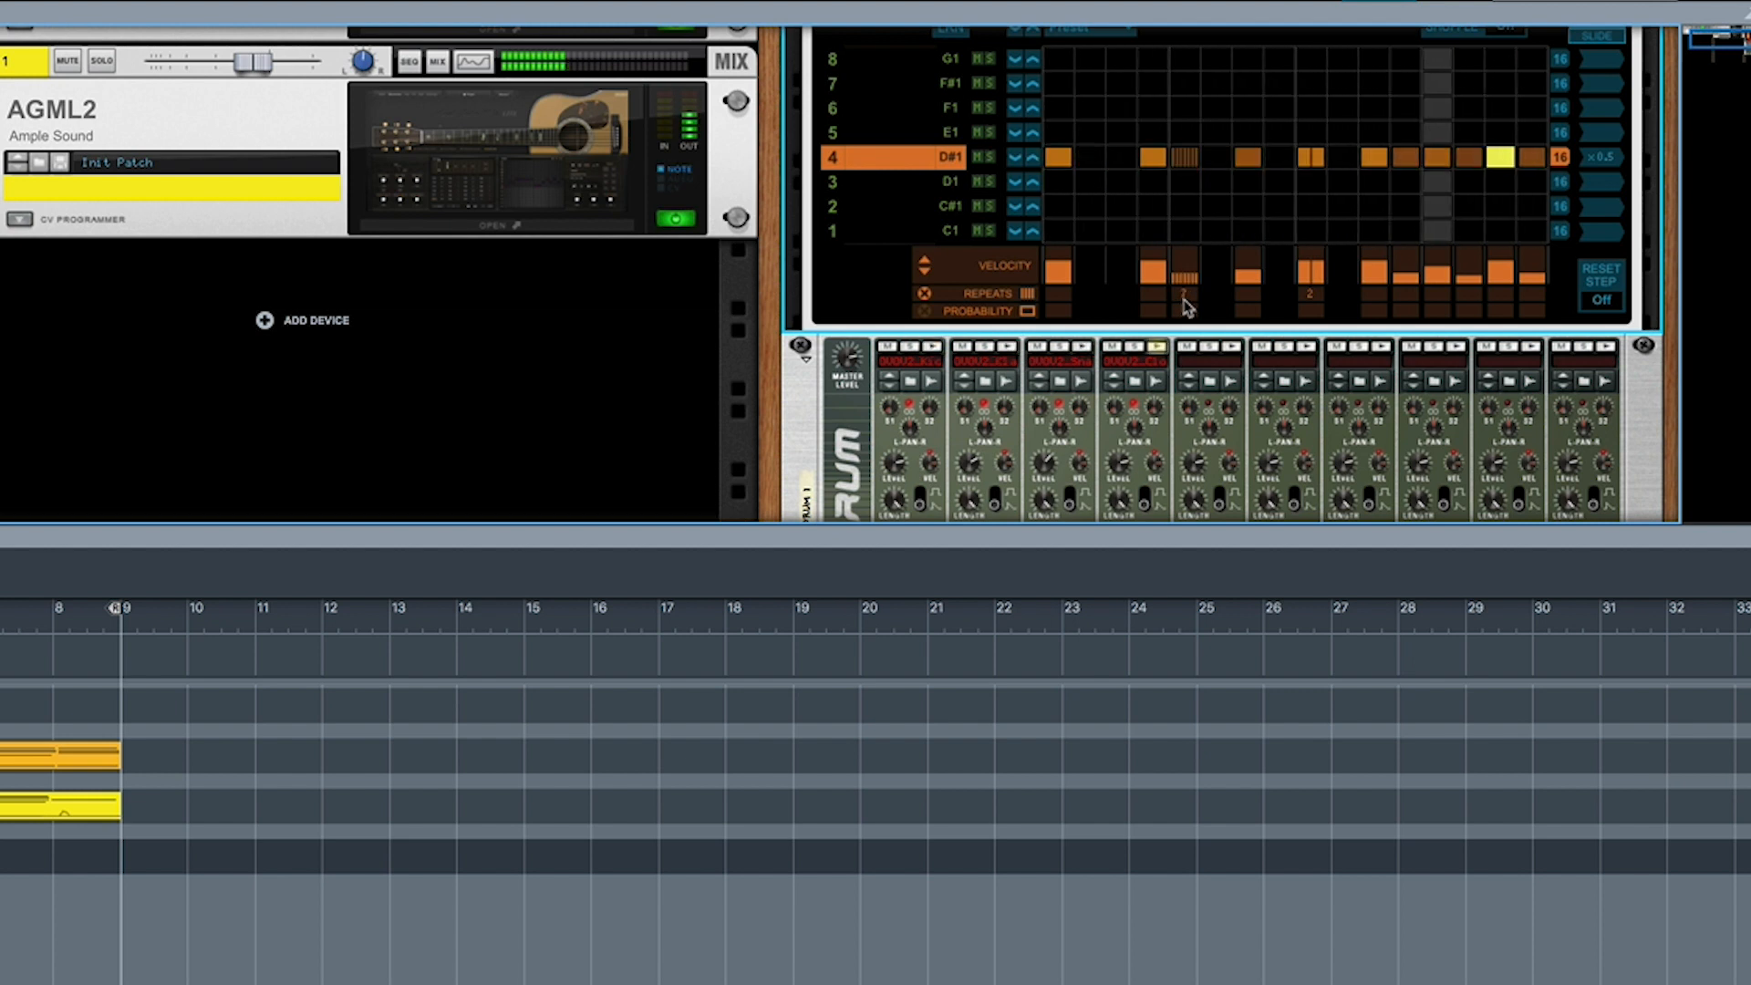
left_click_drag(1184, 300, 1186, 300)
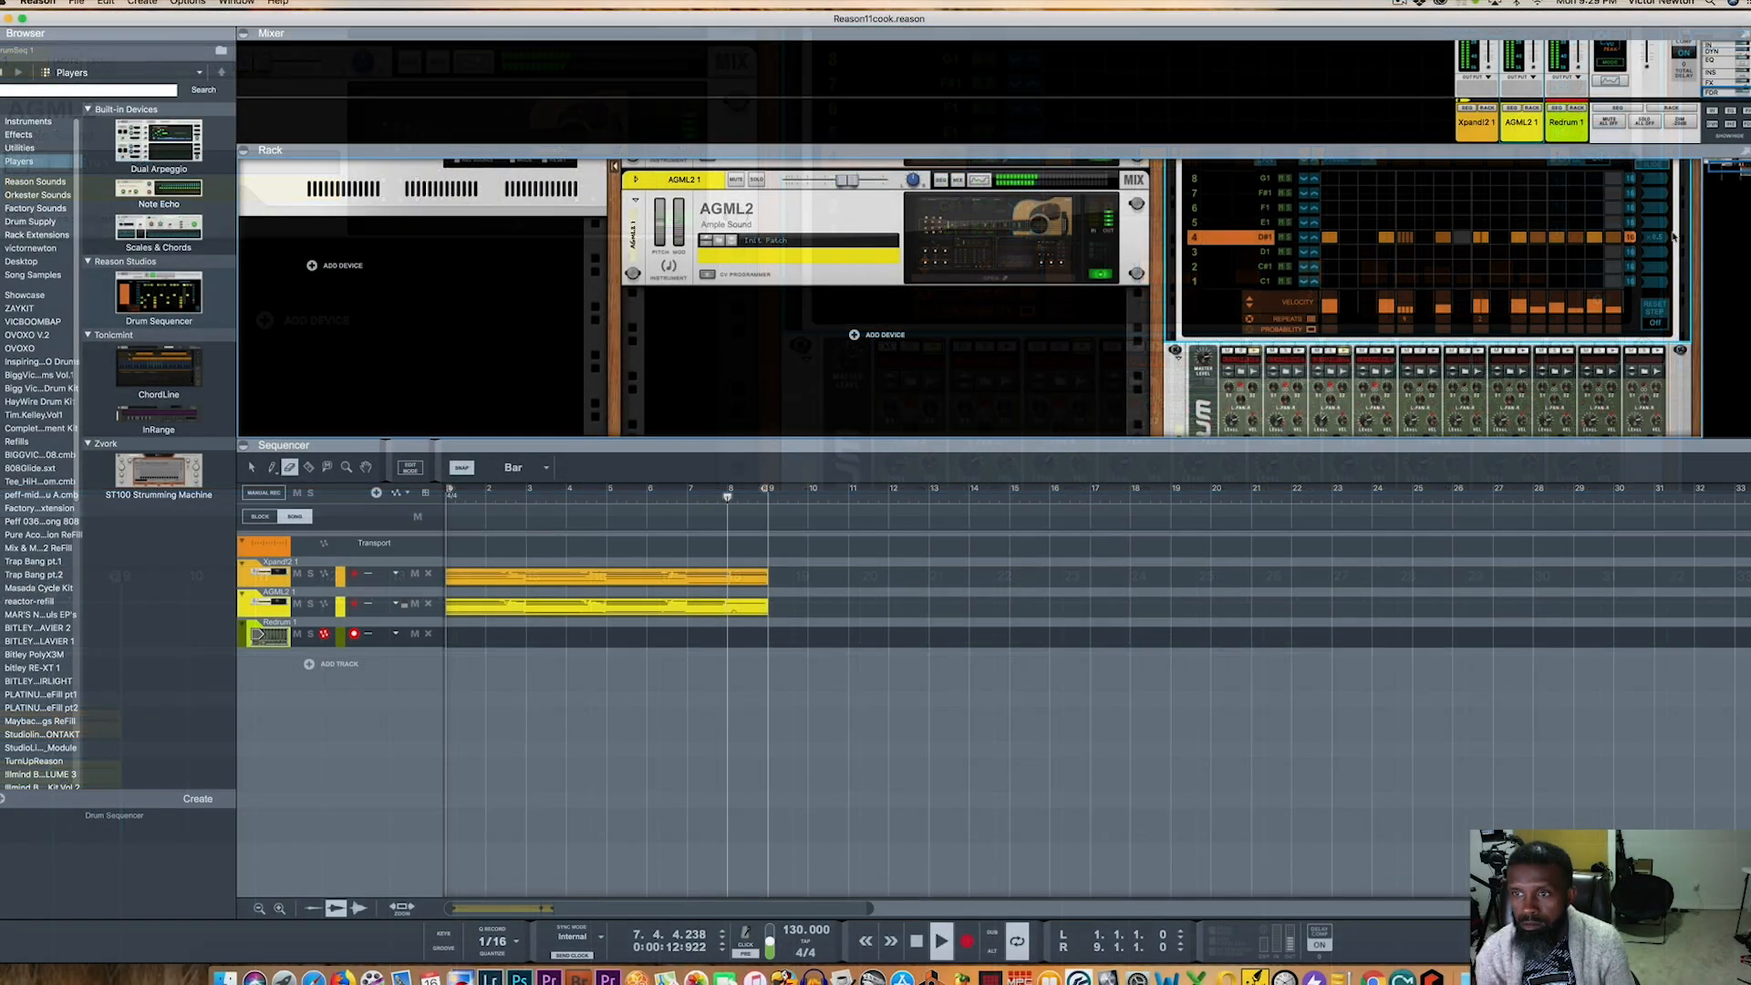
- Try other lane 4 playback speeds, including x 0.25 and x 0.75, and return the lane to x 0.5
left_click(1675, 270)
left_click(1683, 261)
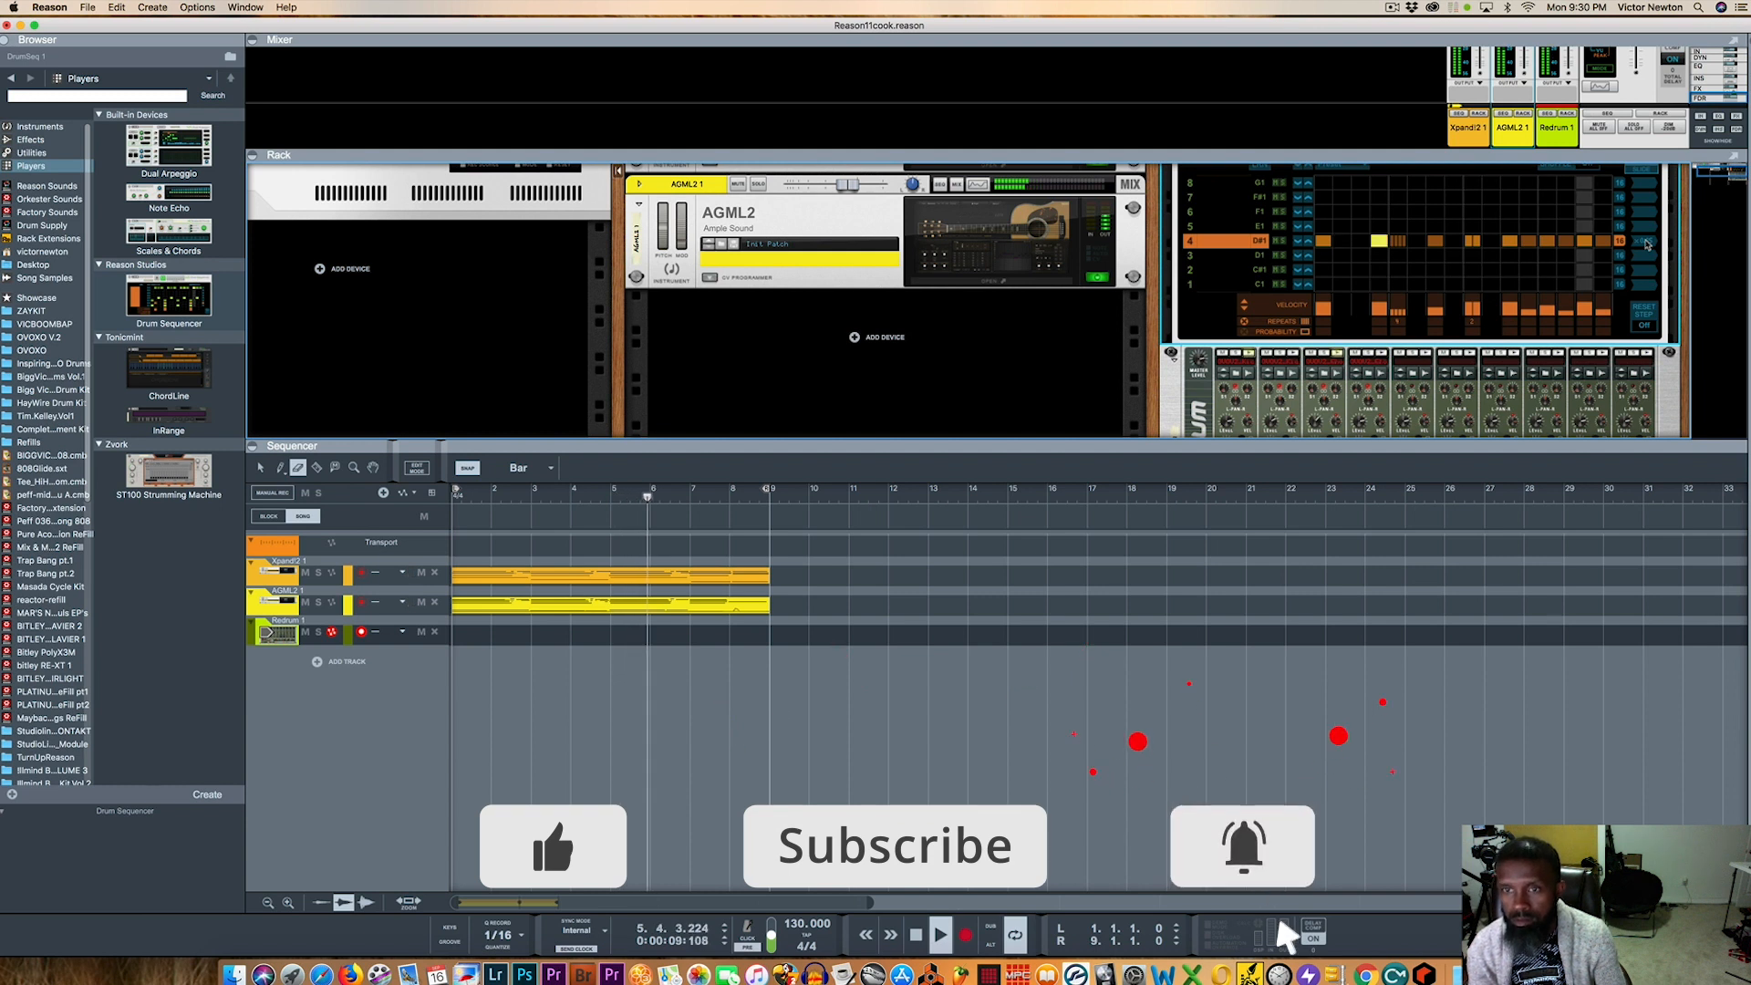
left_click(1647, 244)
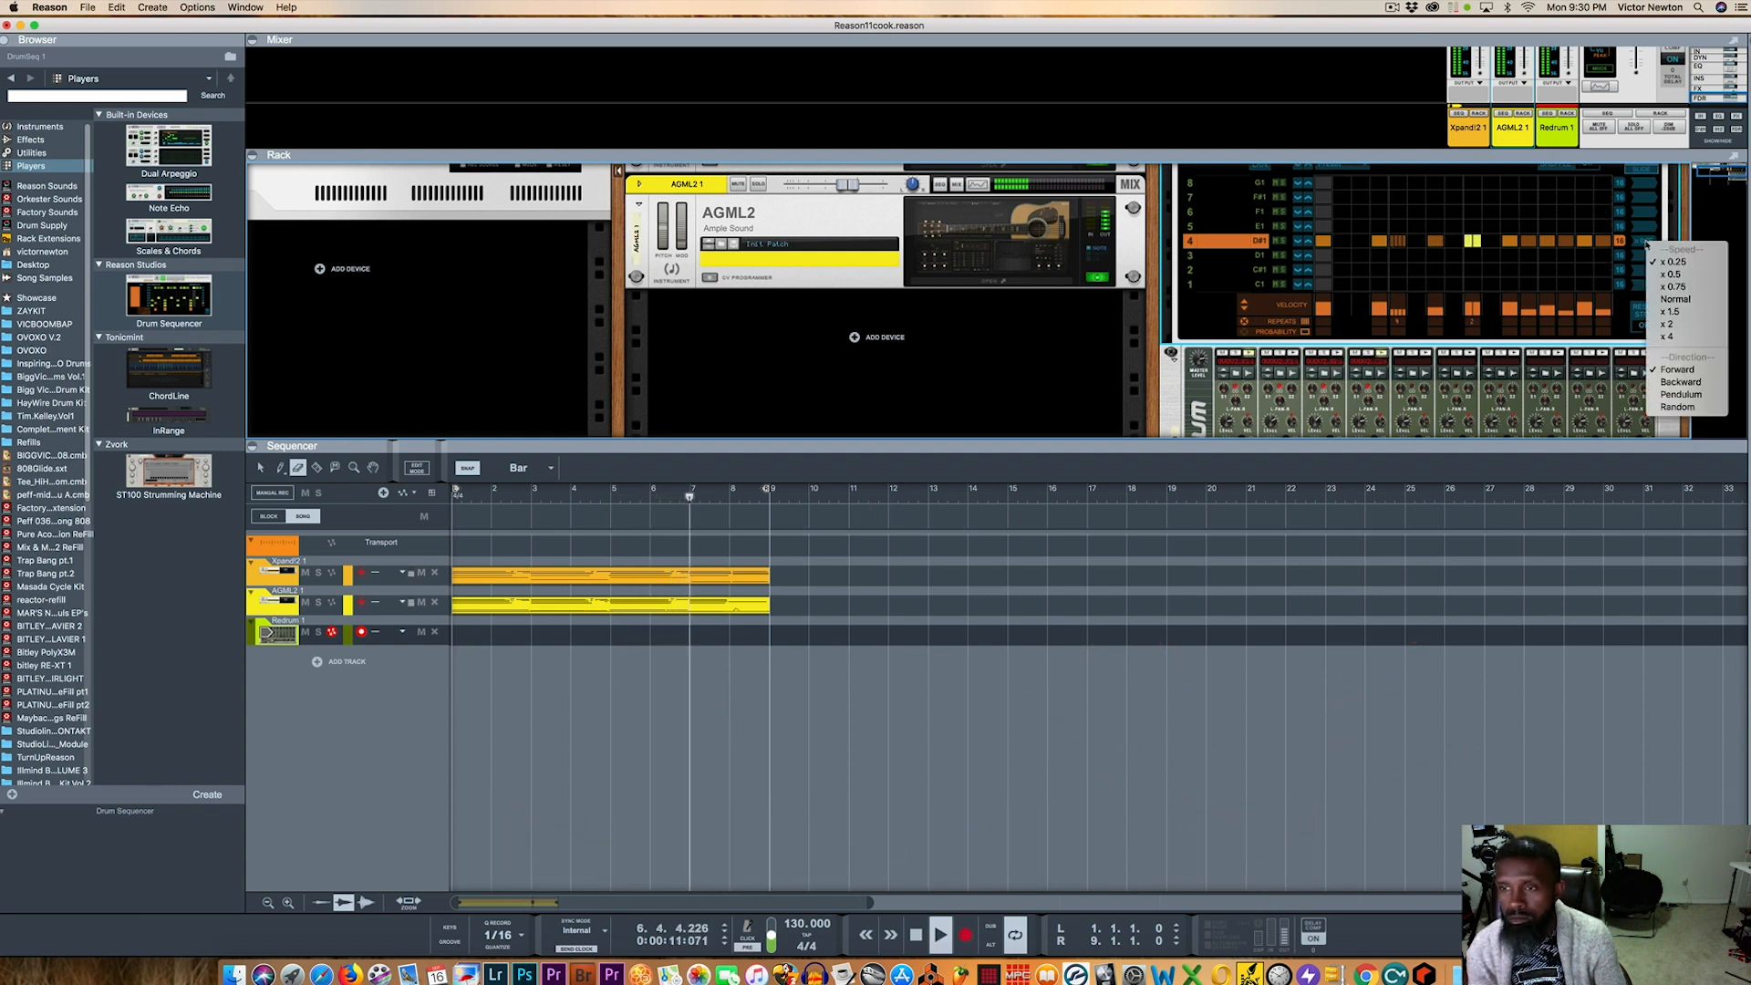
left_click(1661, 275)
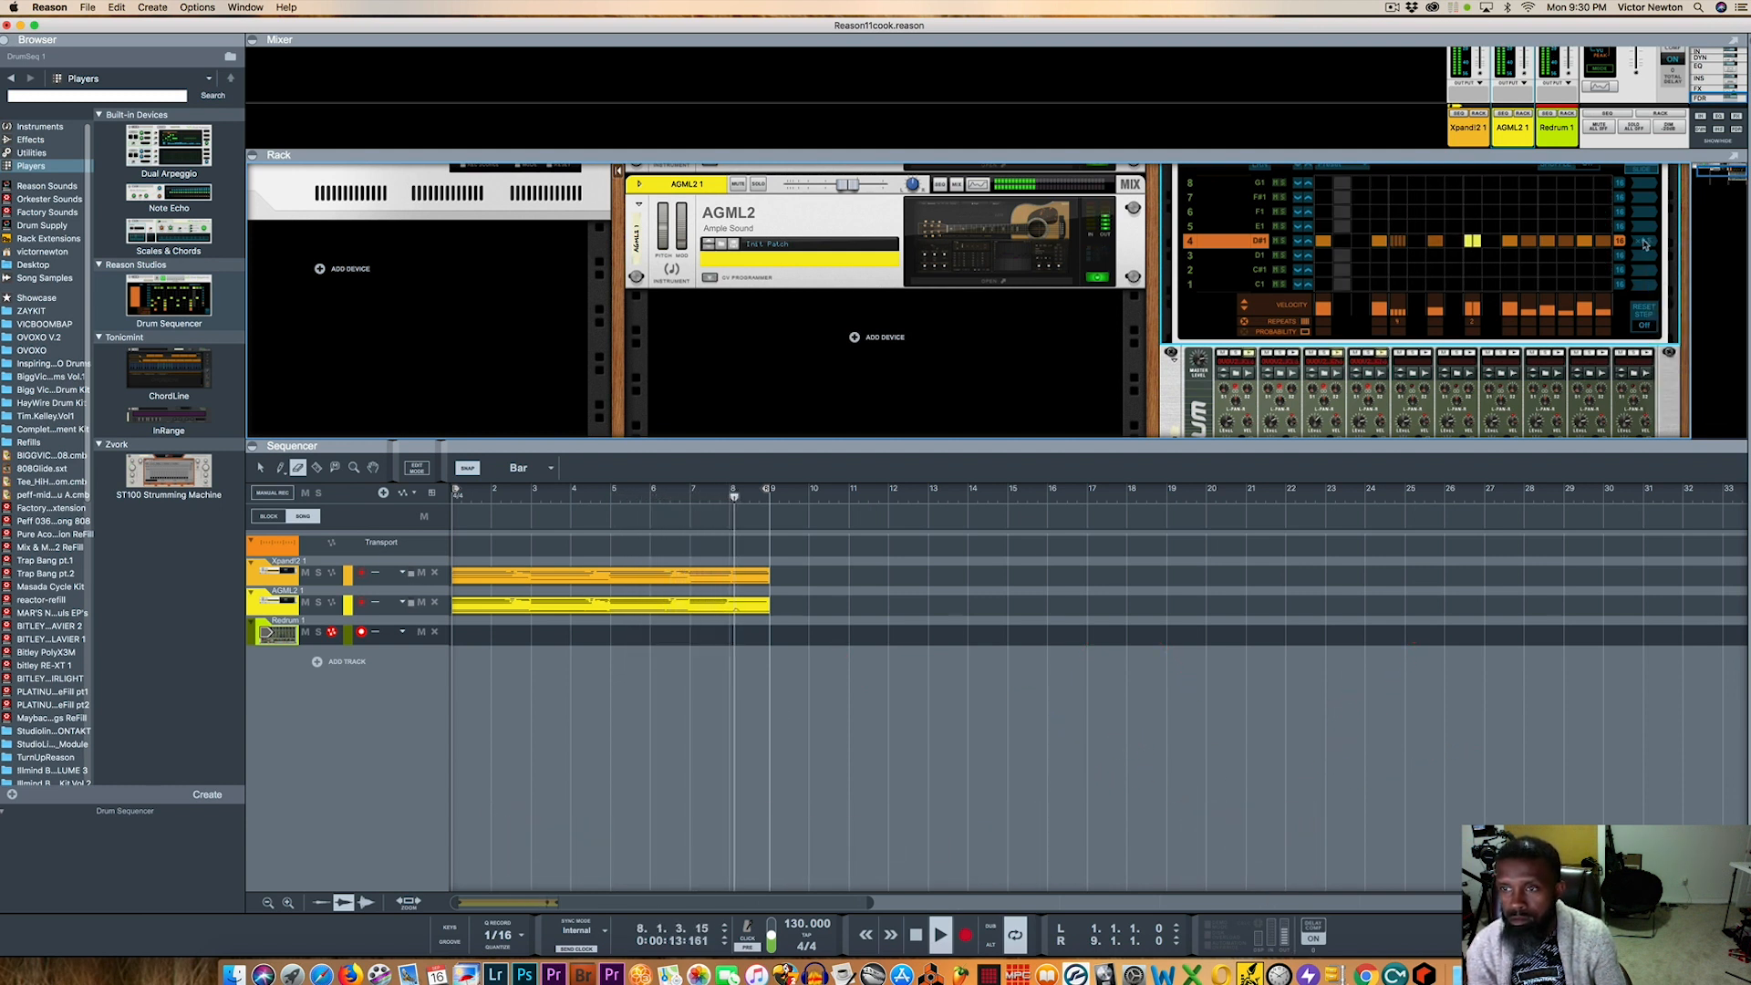
left_click(1645, 245)
left_click(1649, 273)
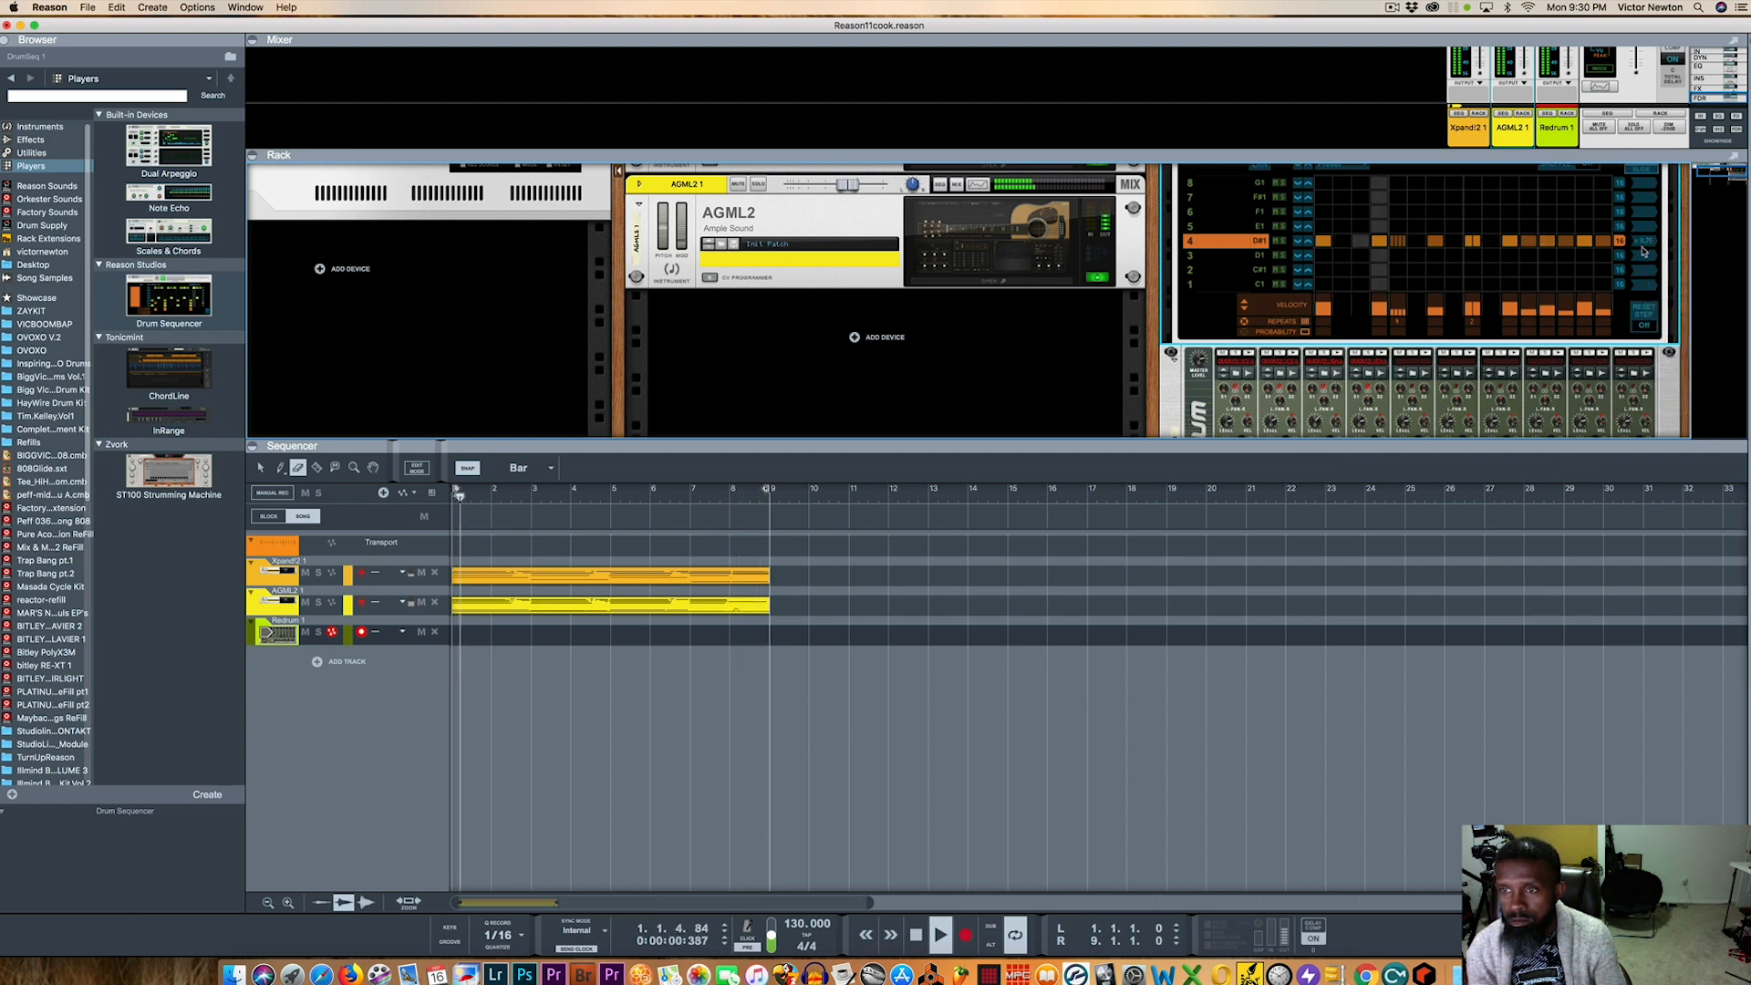
left_click(1644, 246)
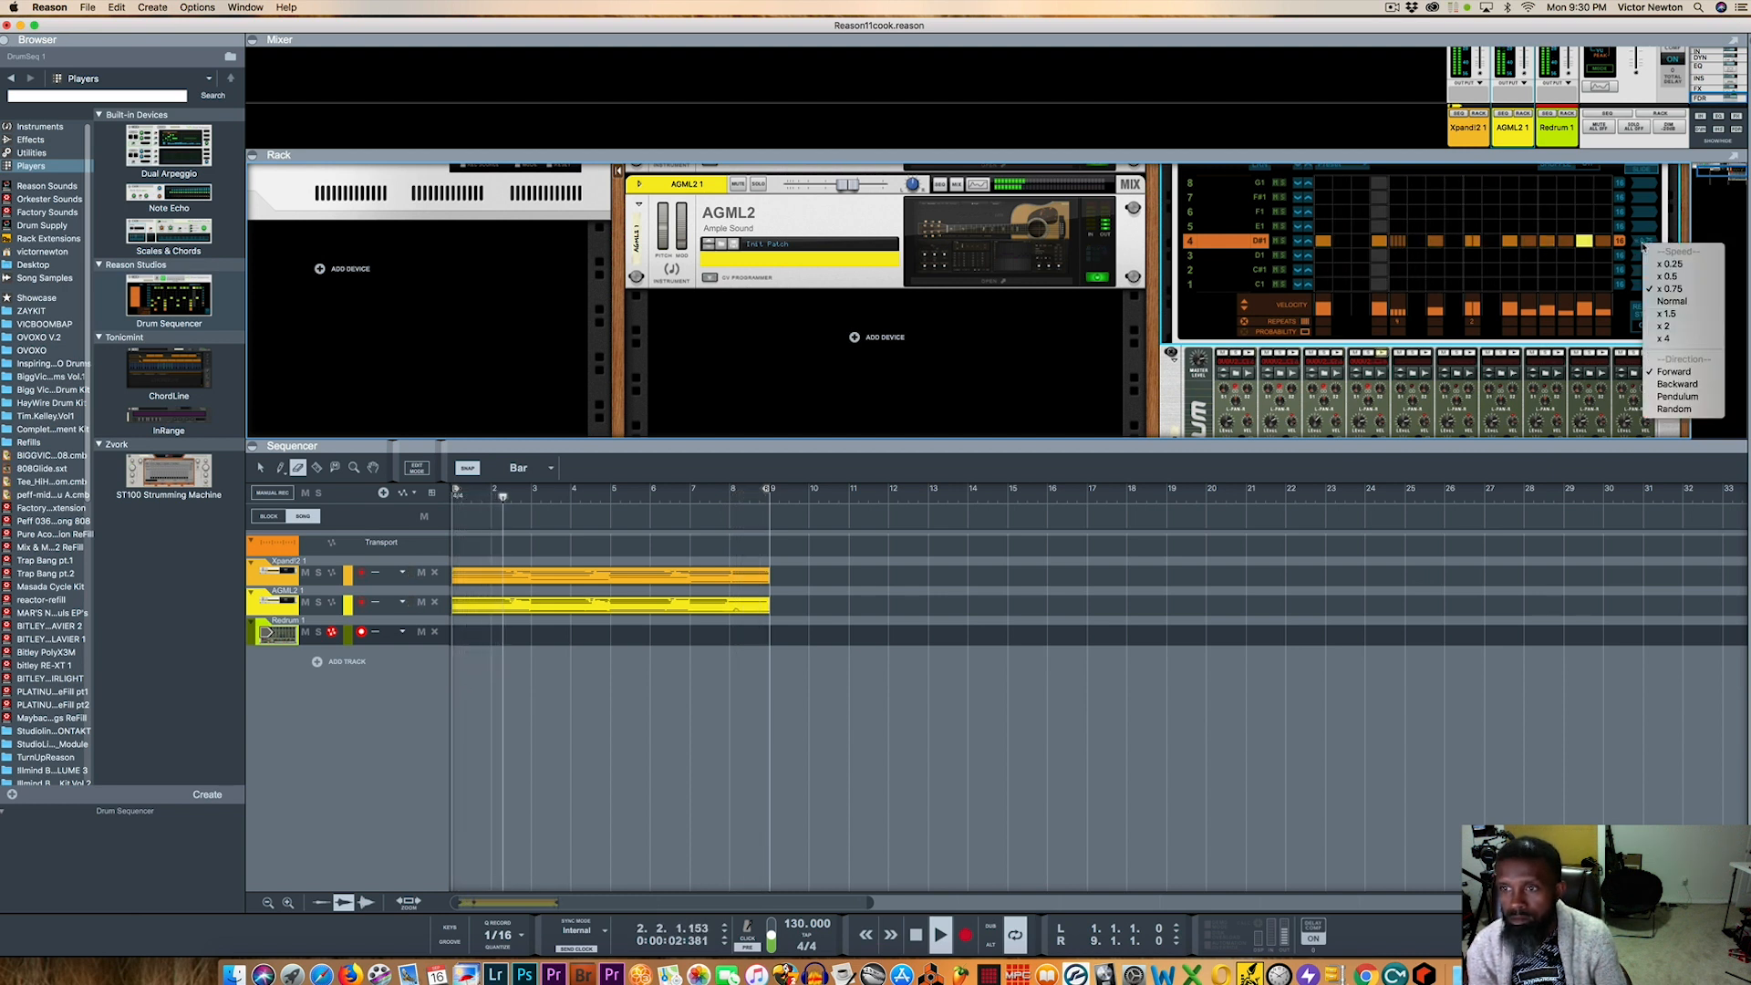
left_click(1657, 277)
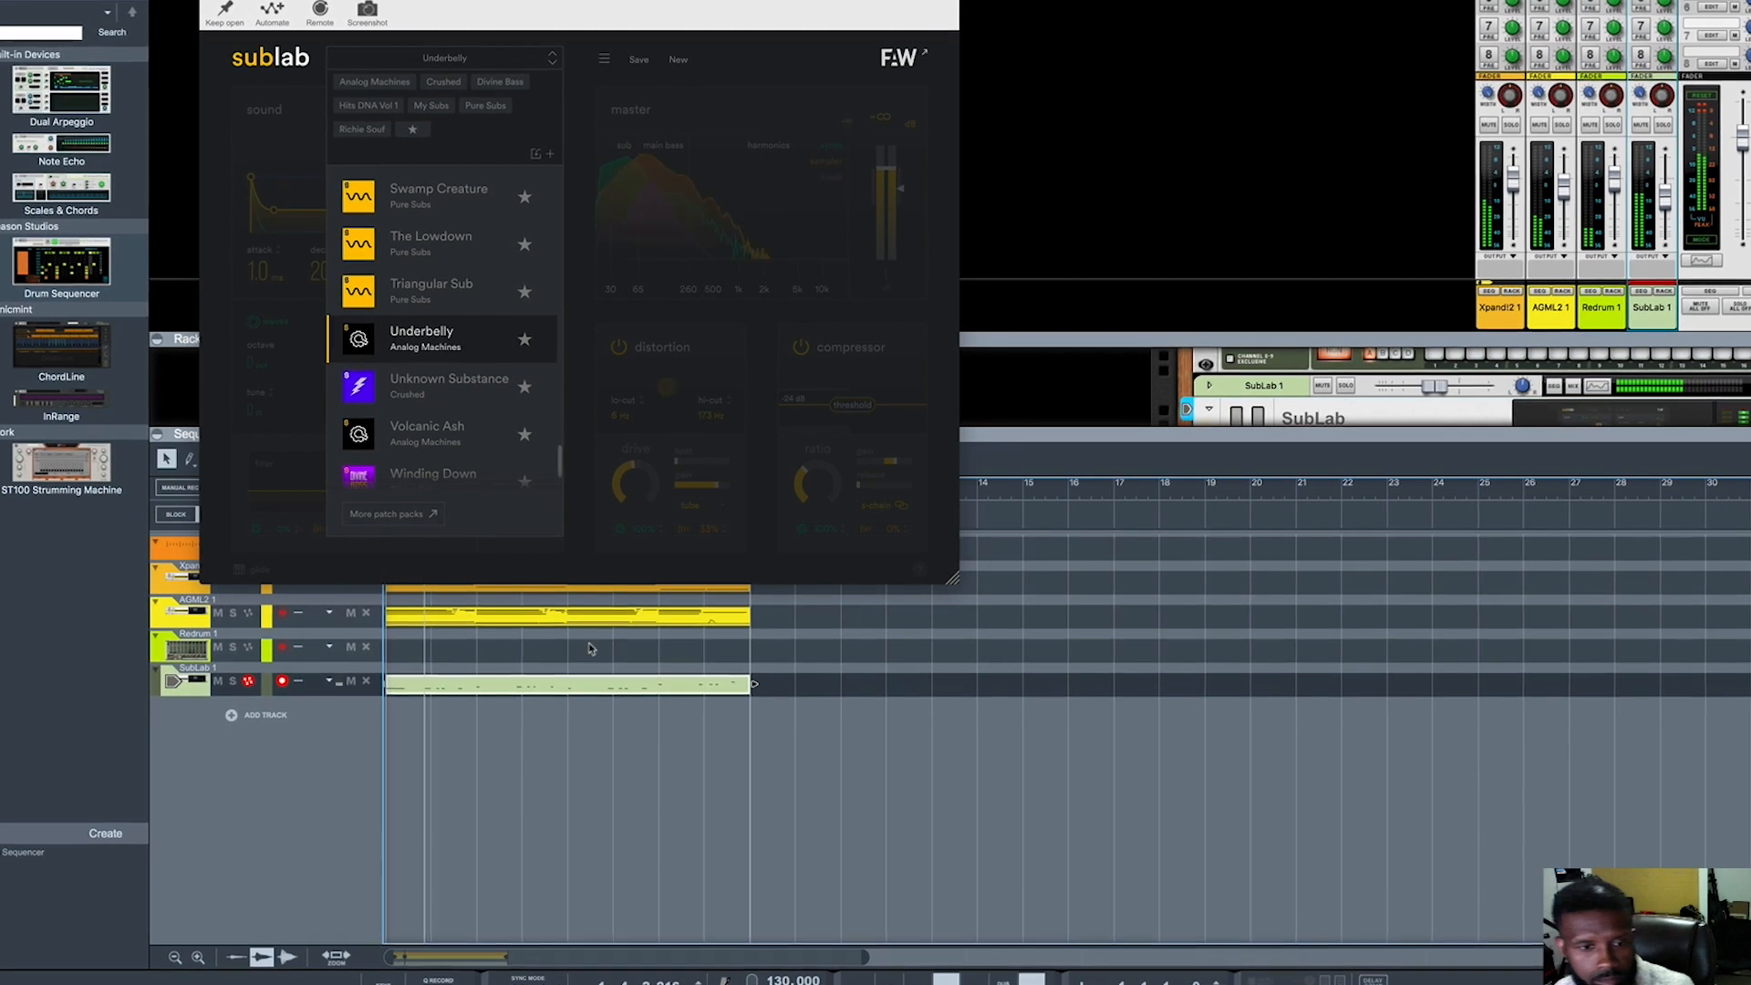
- Close the SubLab instrument window and apply Add Labels To Clips to the SubLab clip
key("super+w")
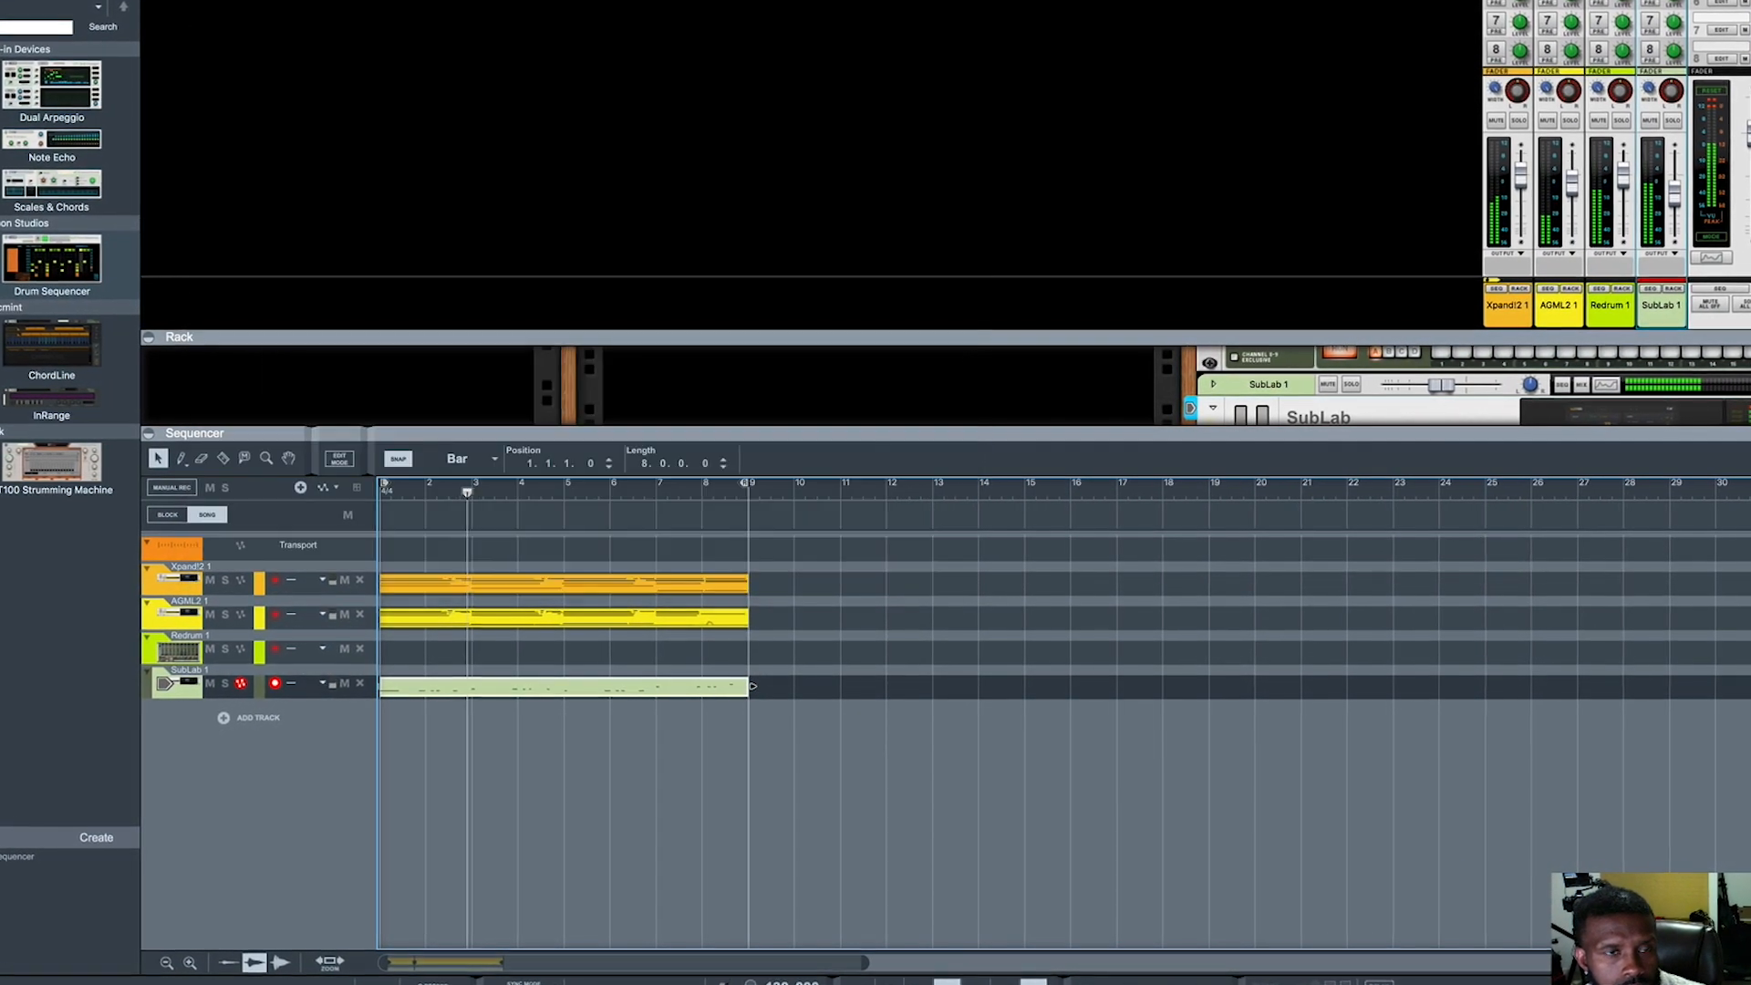
right_click(488, 690)
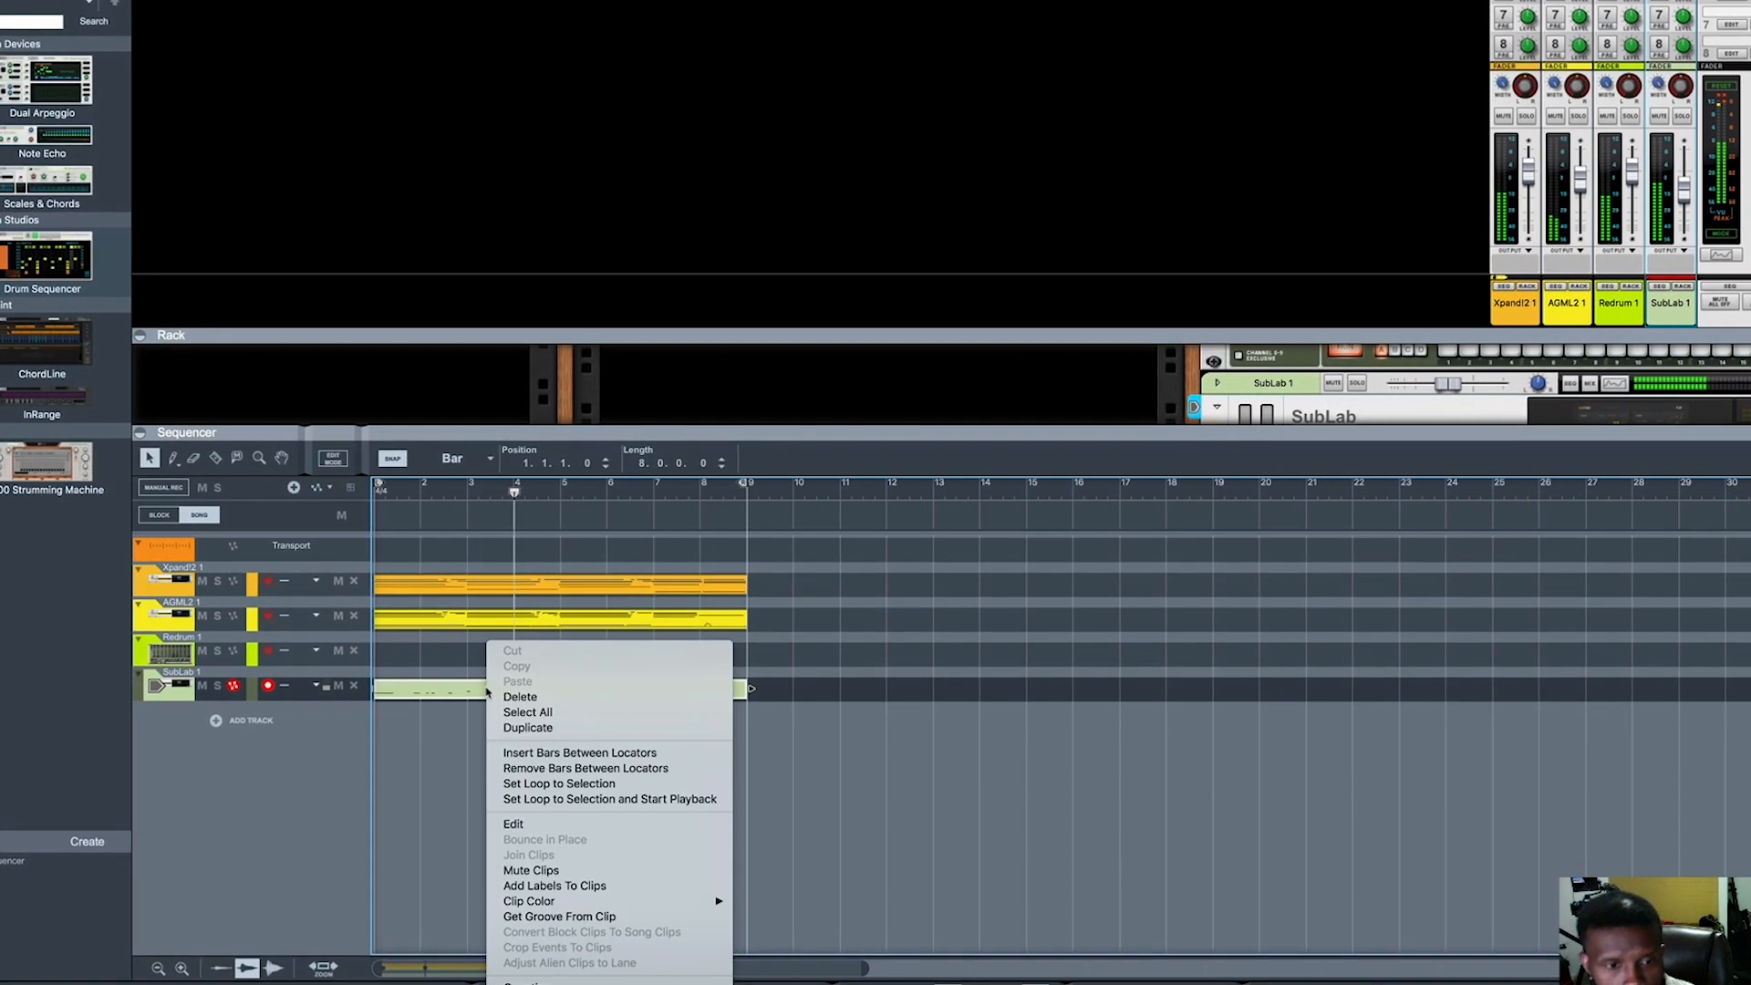
left_click(530, 885)
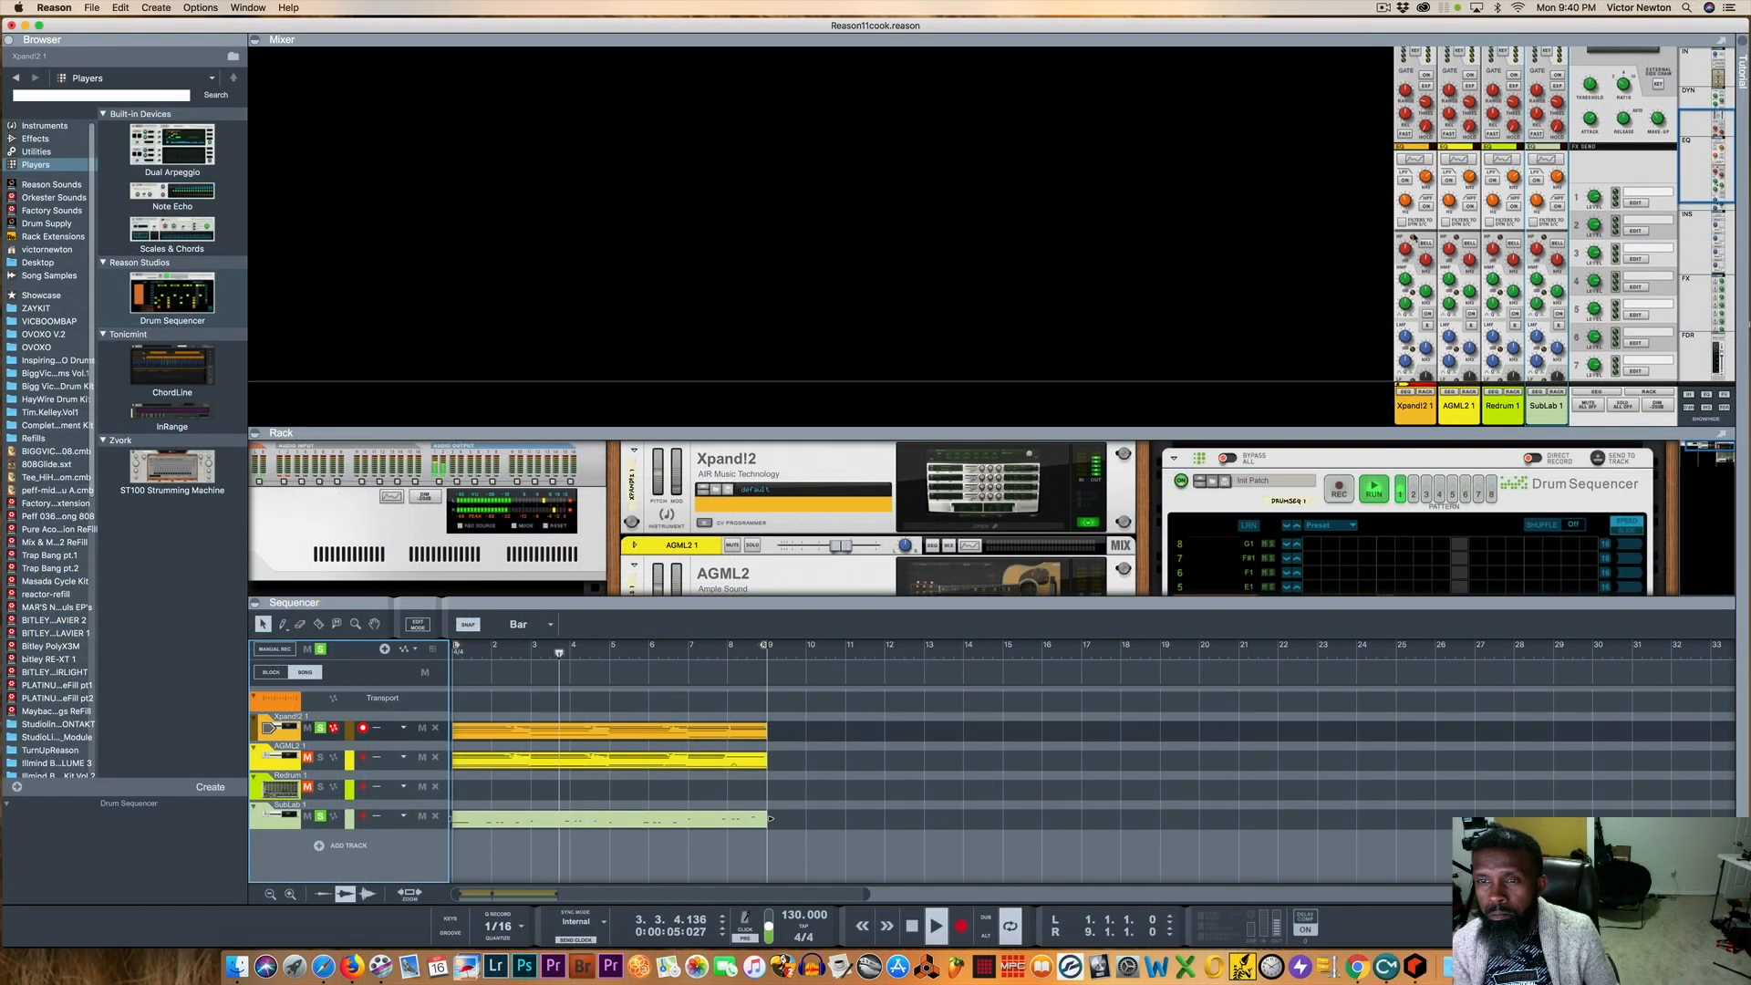
- Turn on the high-pass filter for the Xpand!2 channel in the Spectrum EQ, comparing the sound with it off, and close the EQ
scroll(1415, 238, "up", 1)
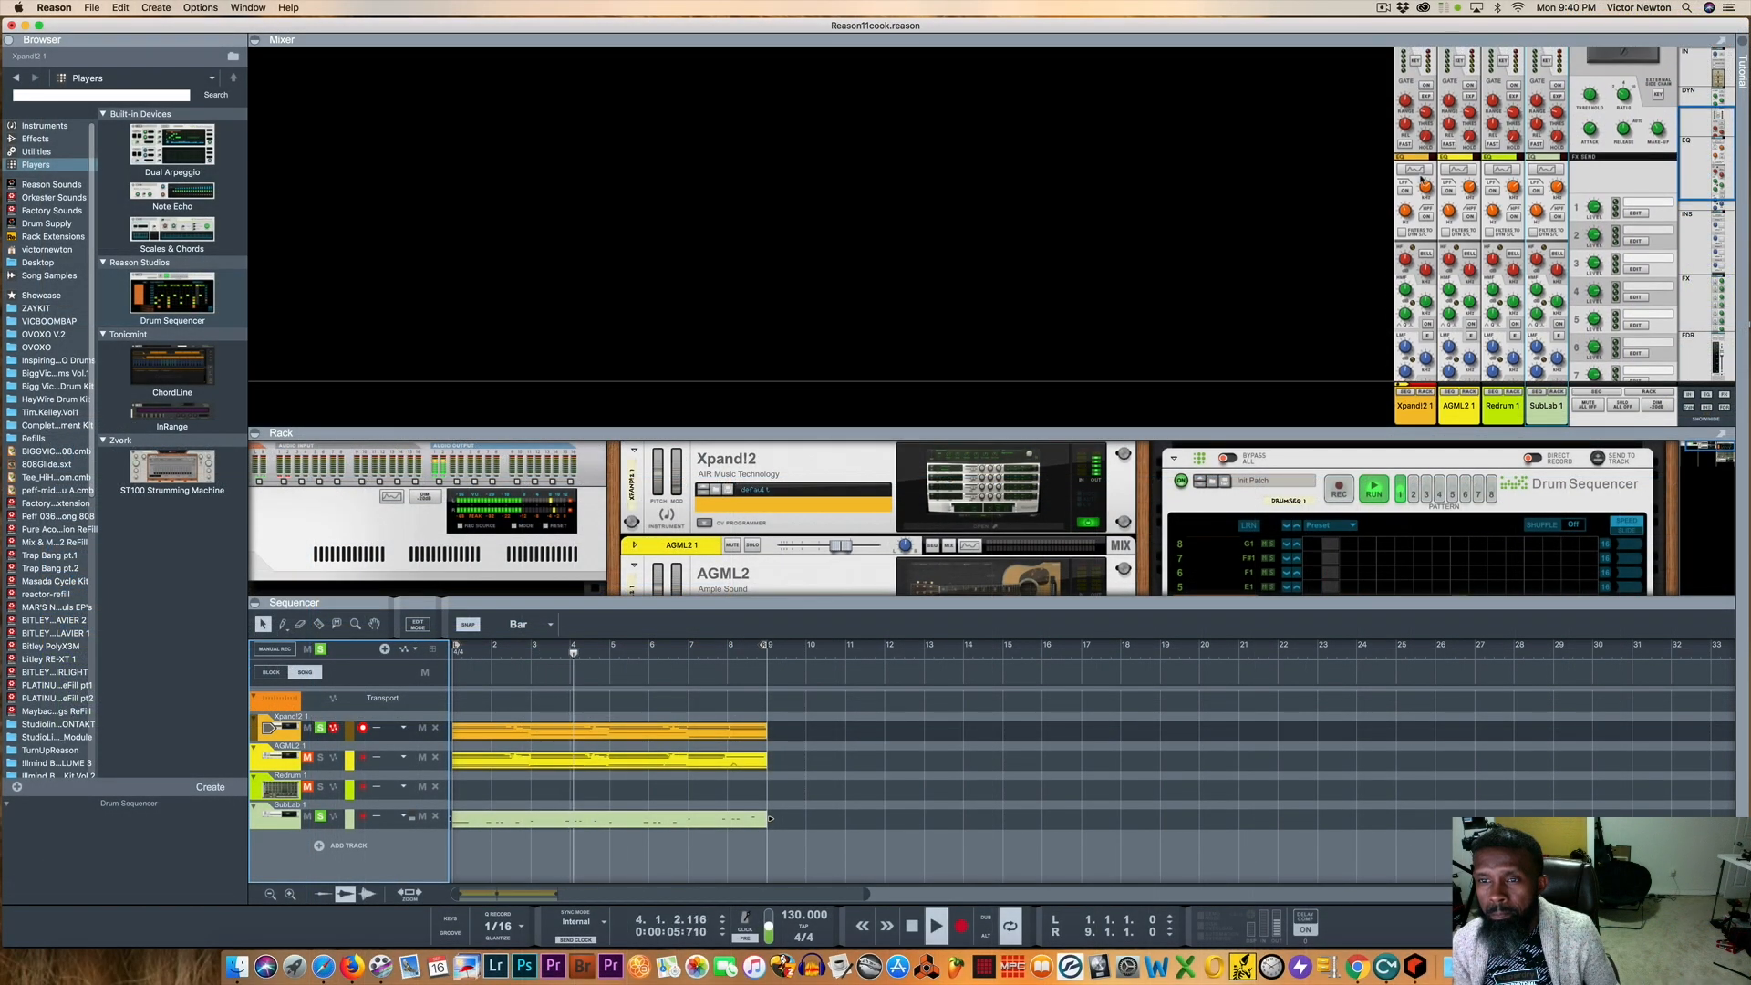
left_click(1415, 169)
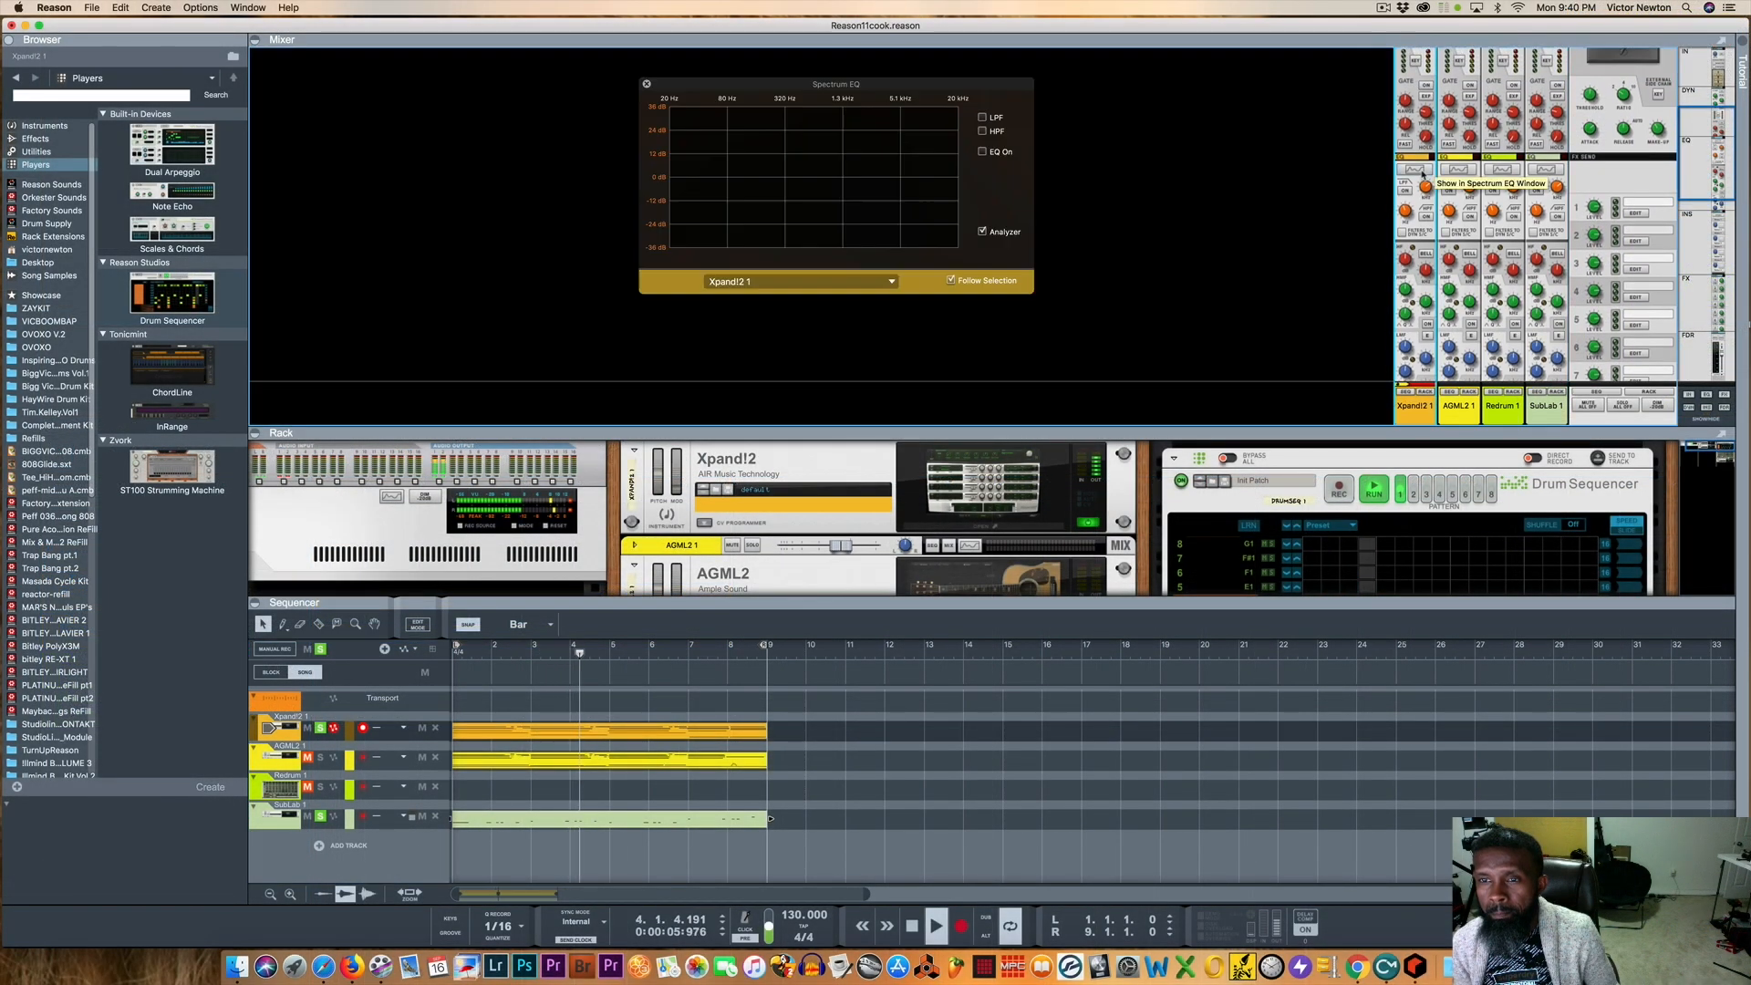
left_click(983, 132)
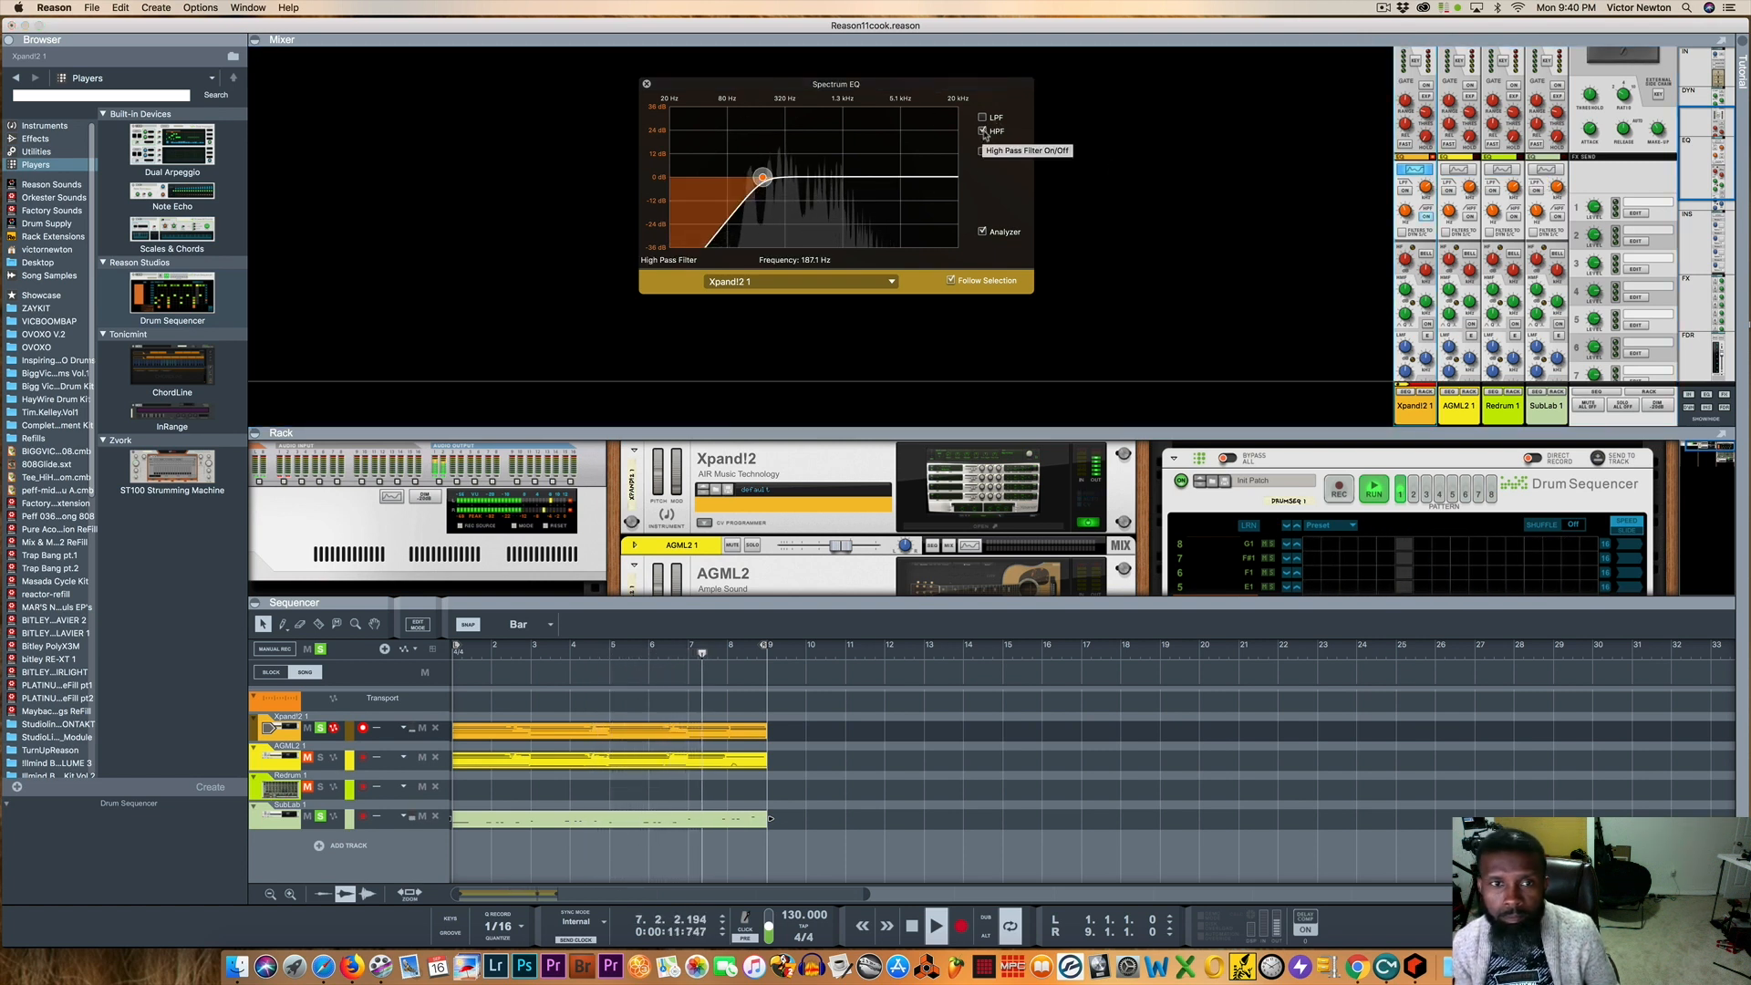
left_click(982, 131)
left_click(983, 132)
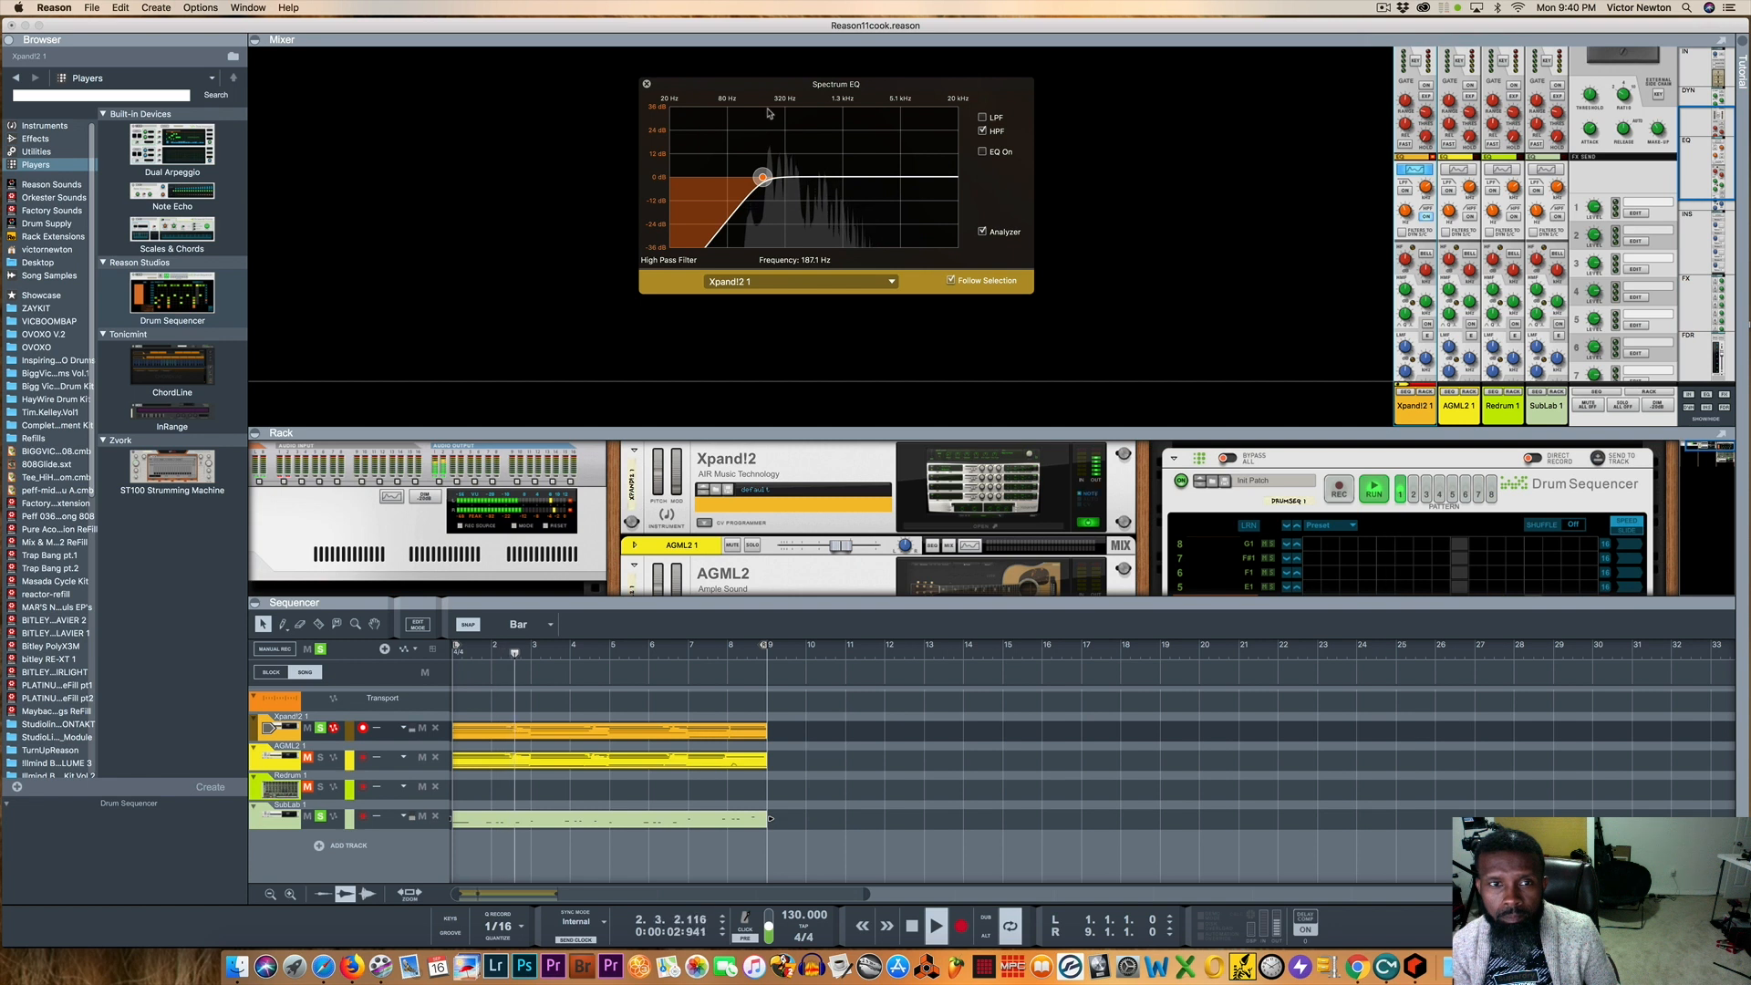
left_click(648, 86)
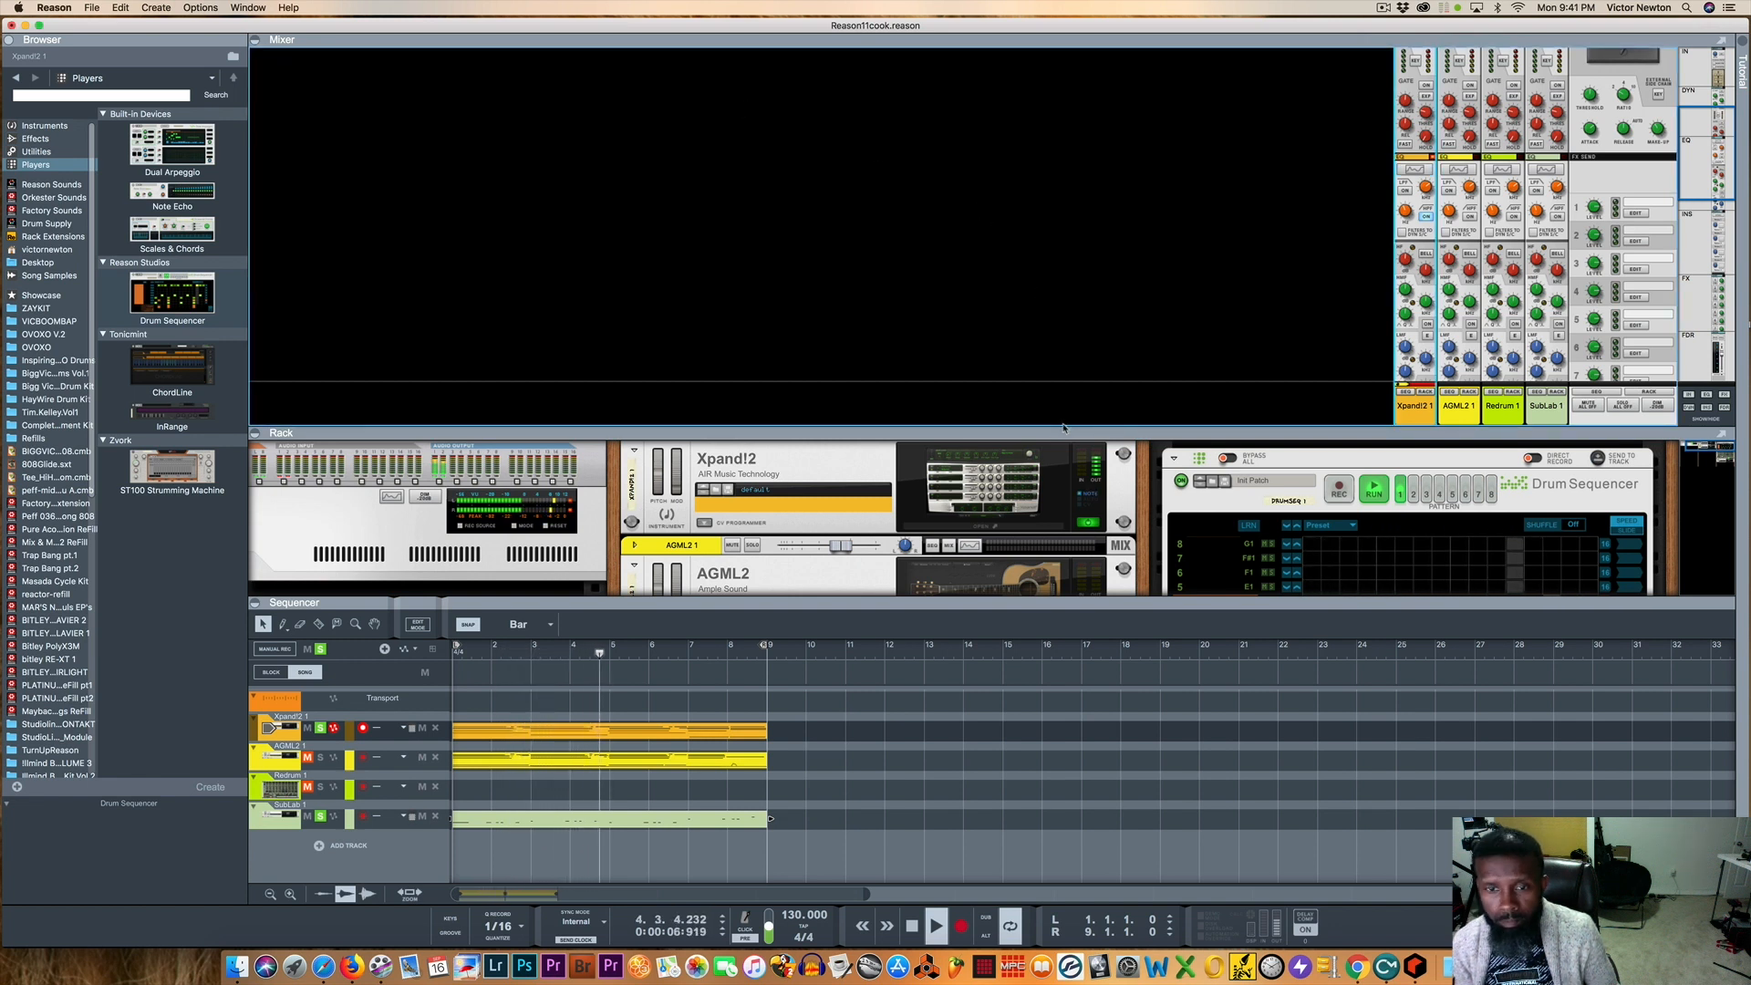
- Shrink the mixer to give the rack and sequencer more height, and clear all track solos
left_click_drag(1060, 429, 1103, 172)
left_click_drag(753, 598, 776, 449)
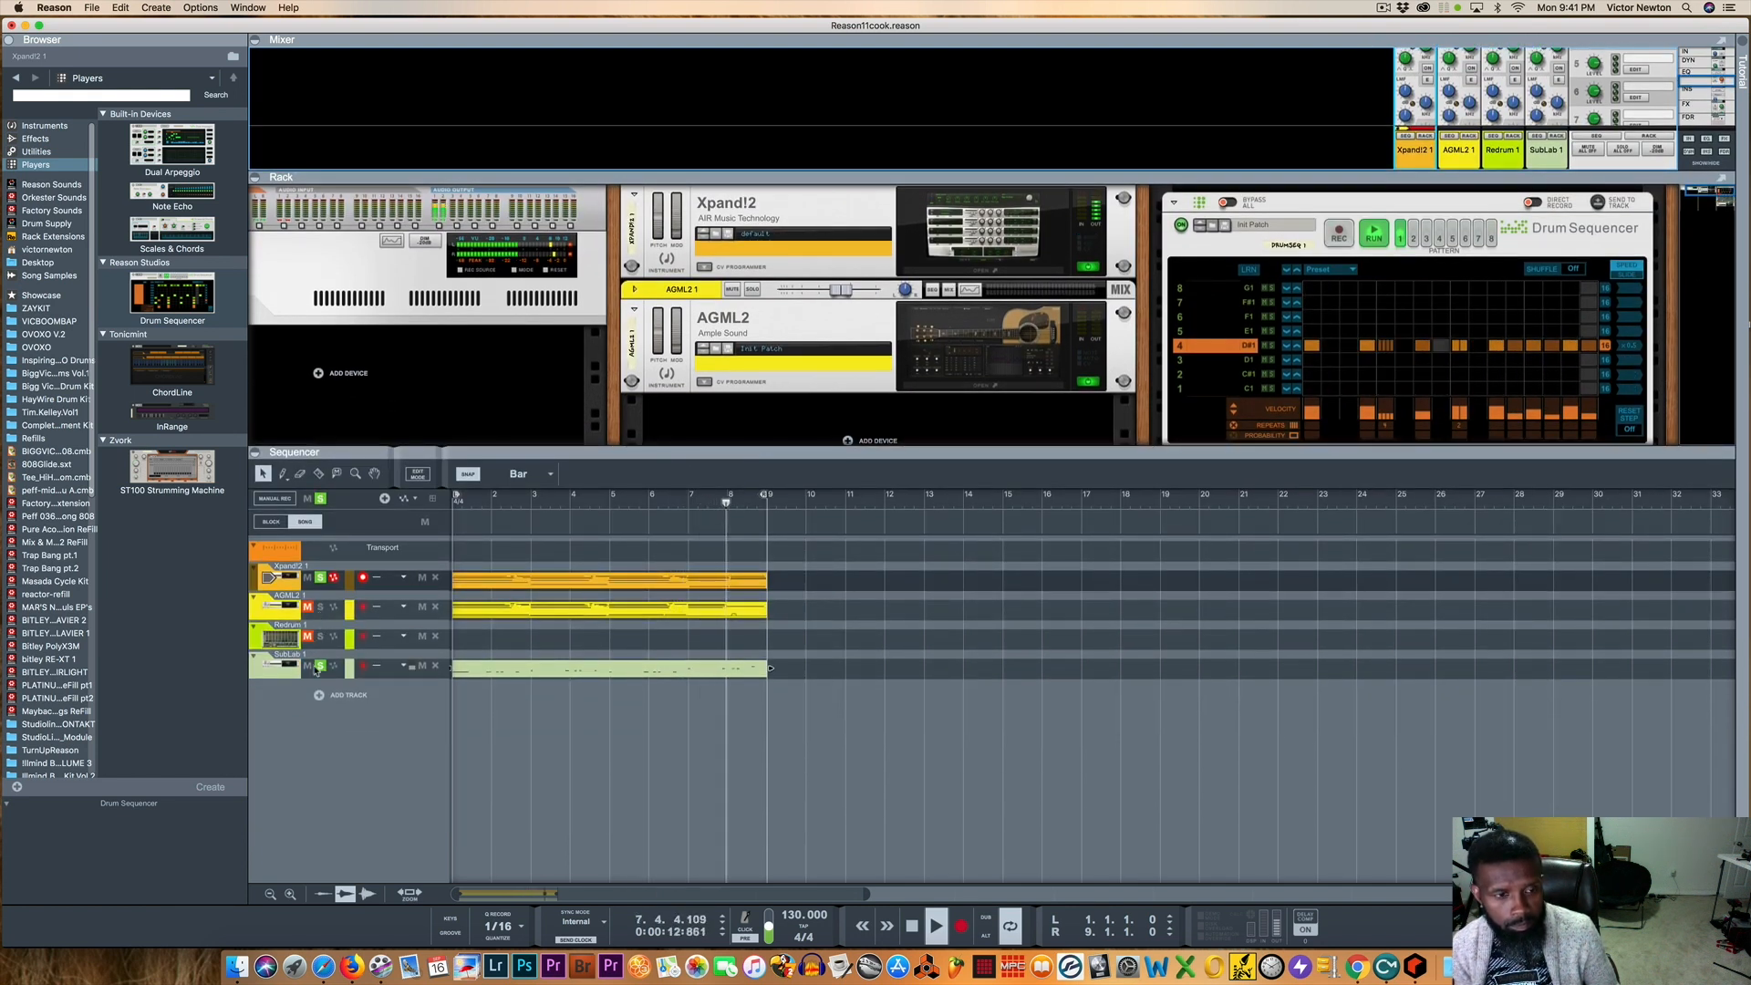
left_click(320, 499)
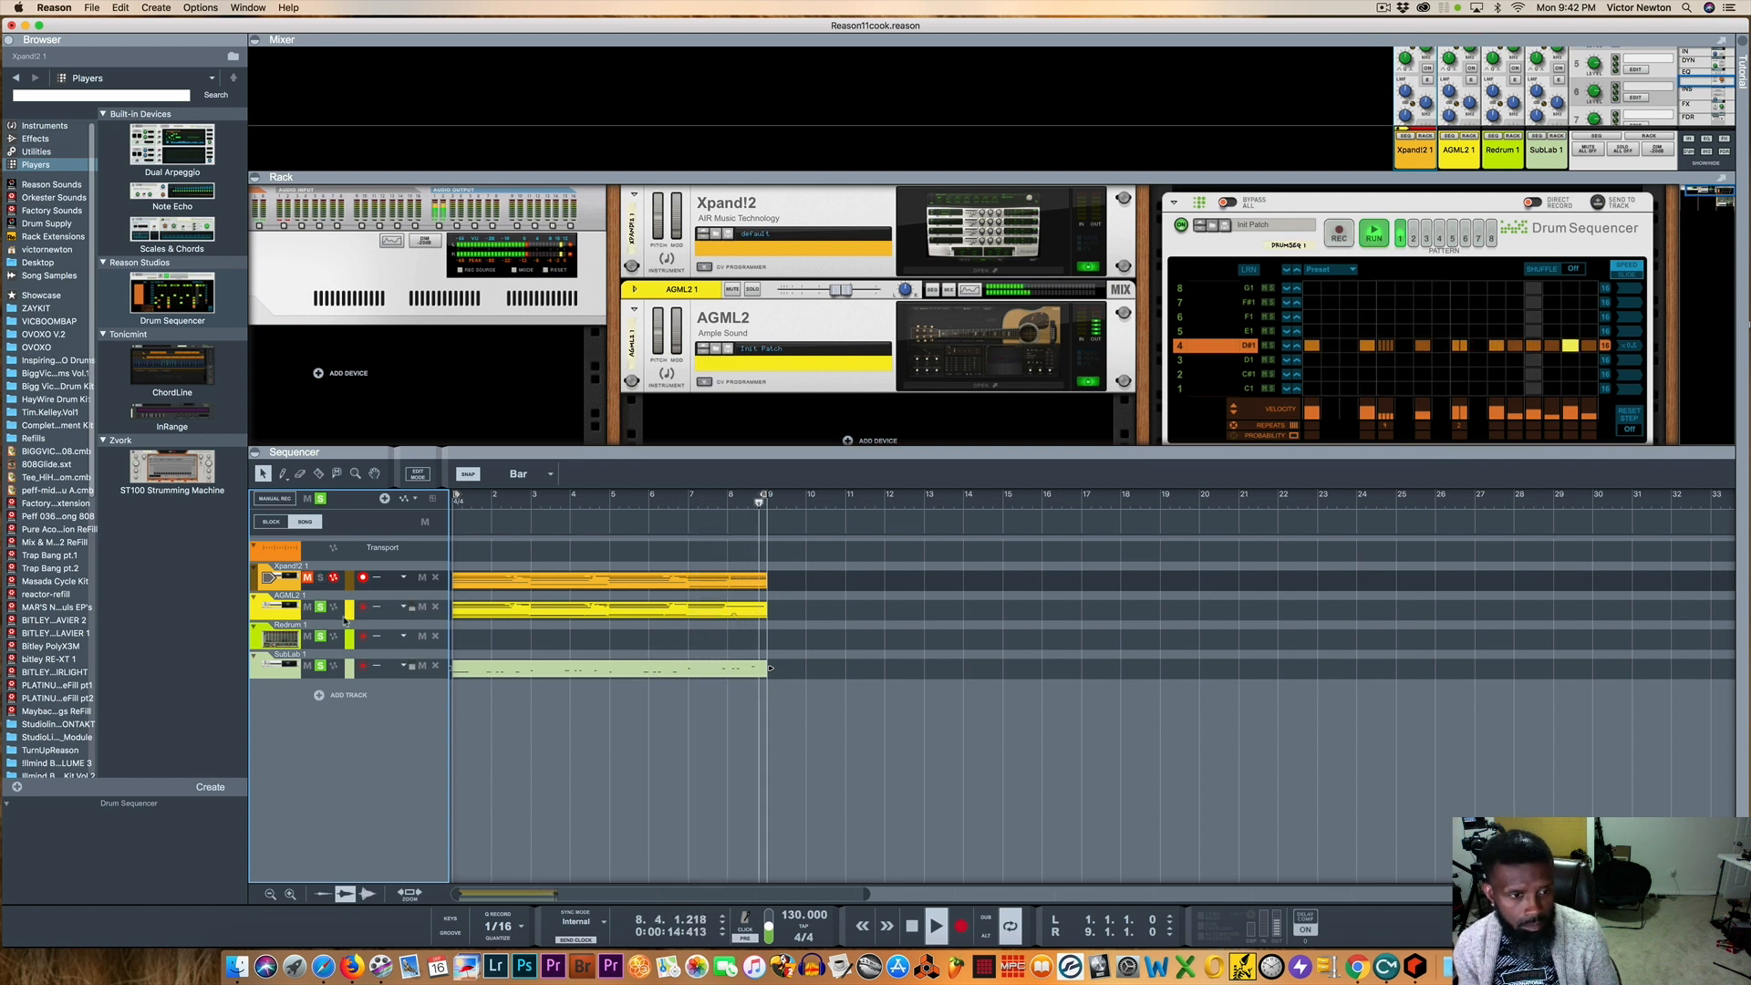
- Turn on the high-pass filter for the AGML2 channel in the Spectrum EQ, clear all track solos and close the EQ
left_click(332, 618)
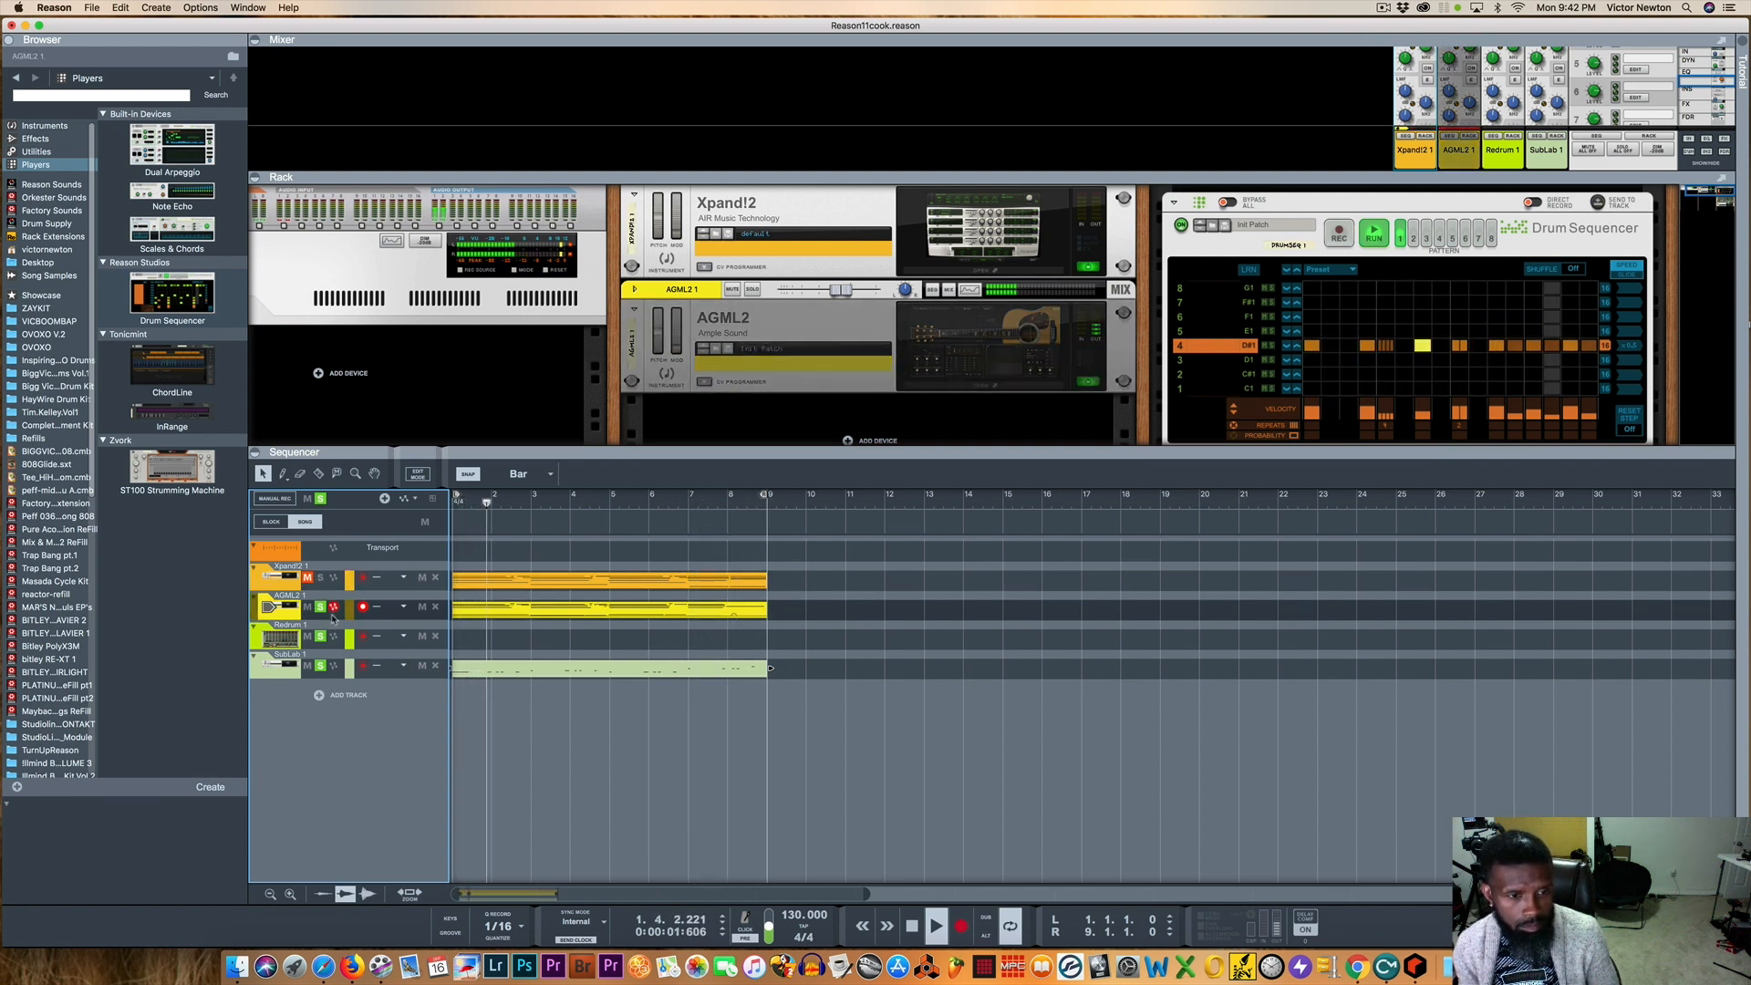
left_click_drag(1441, 176, 1432, 411)
scroll(1483, 226, "up", 3)
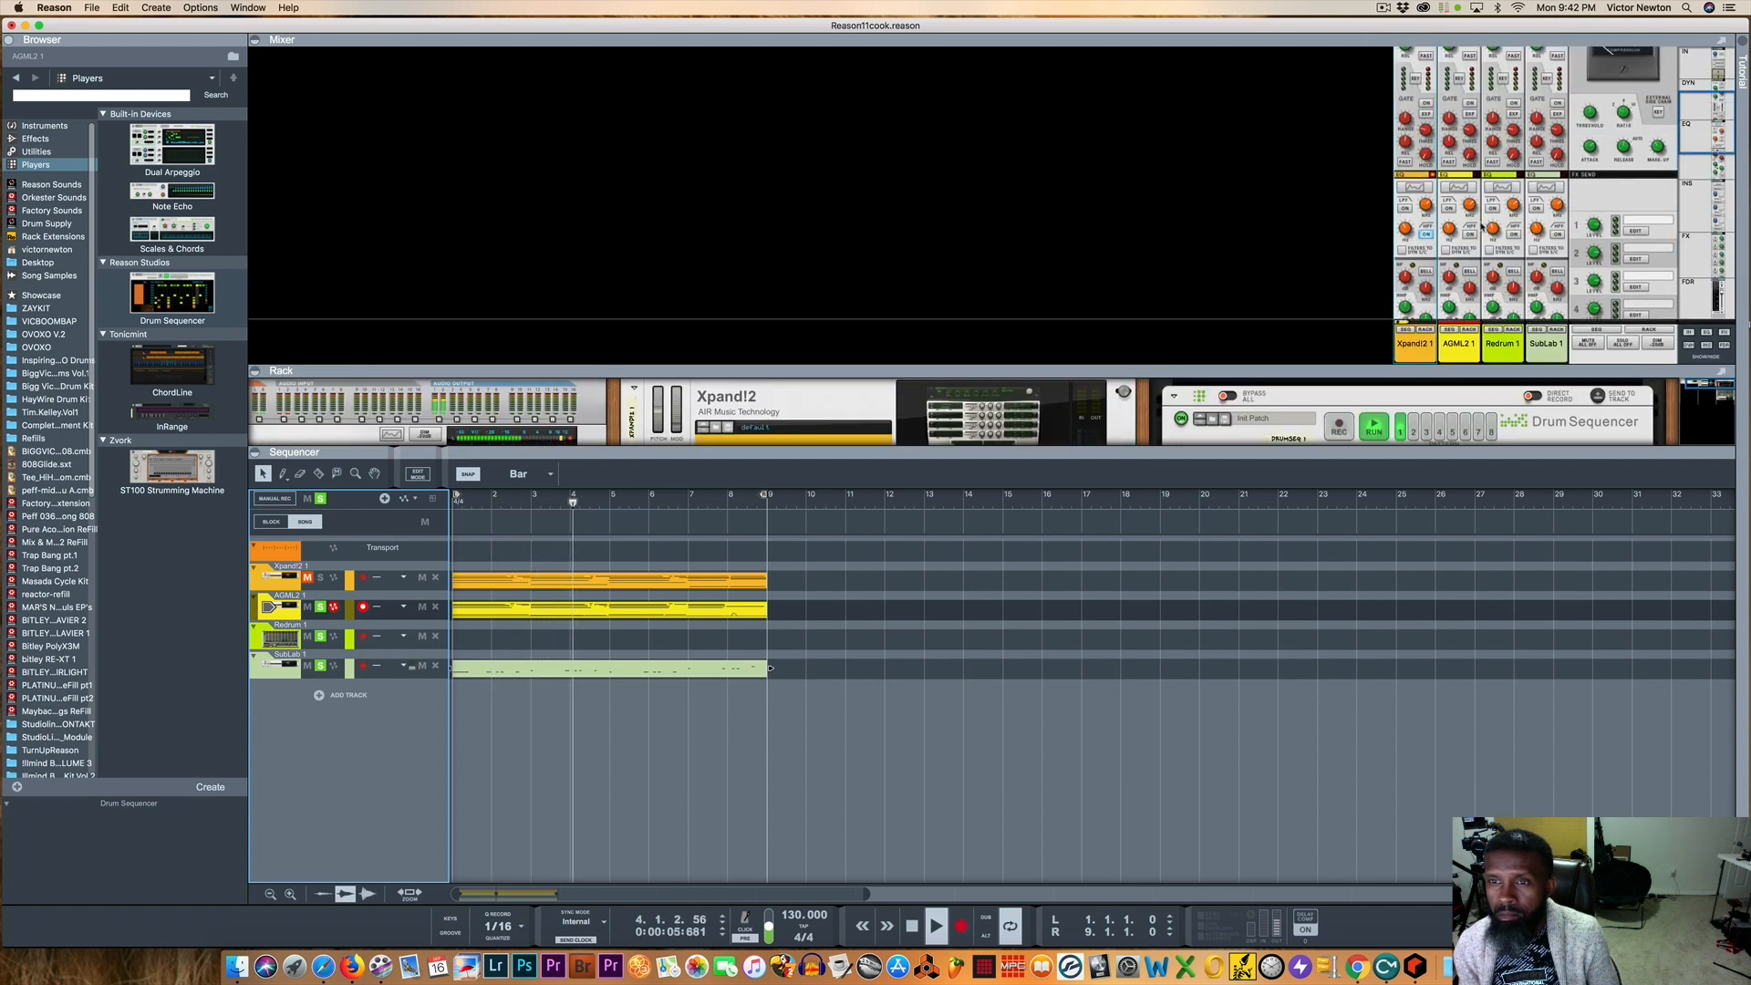
left_click(1459, 189)
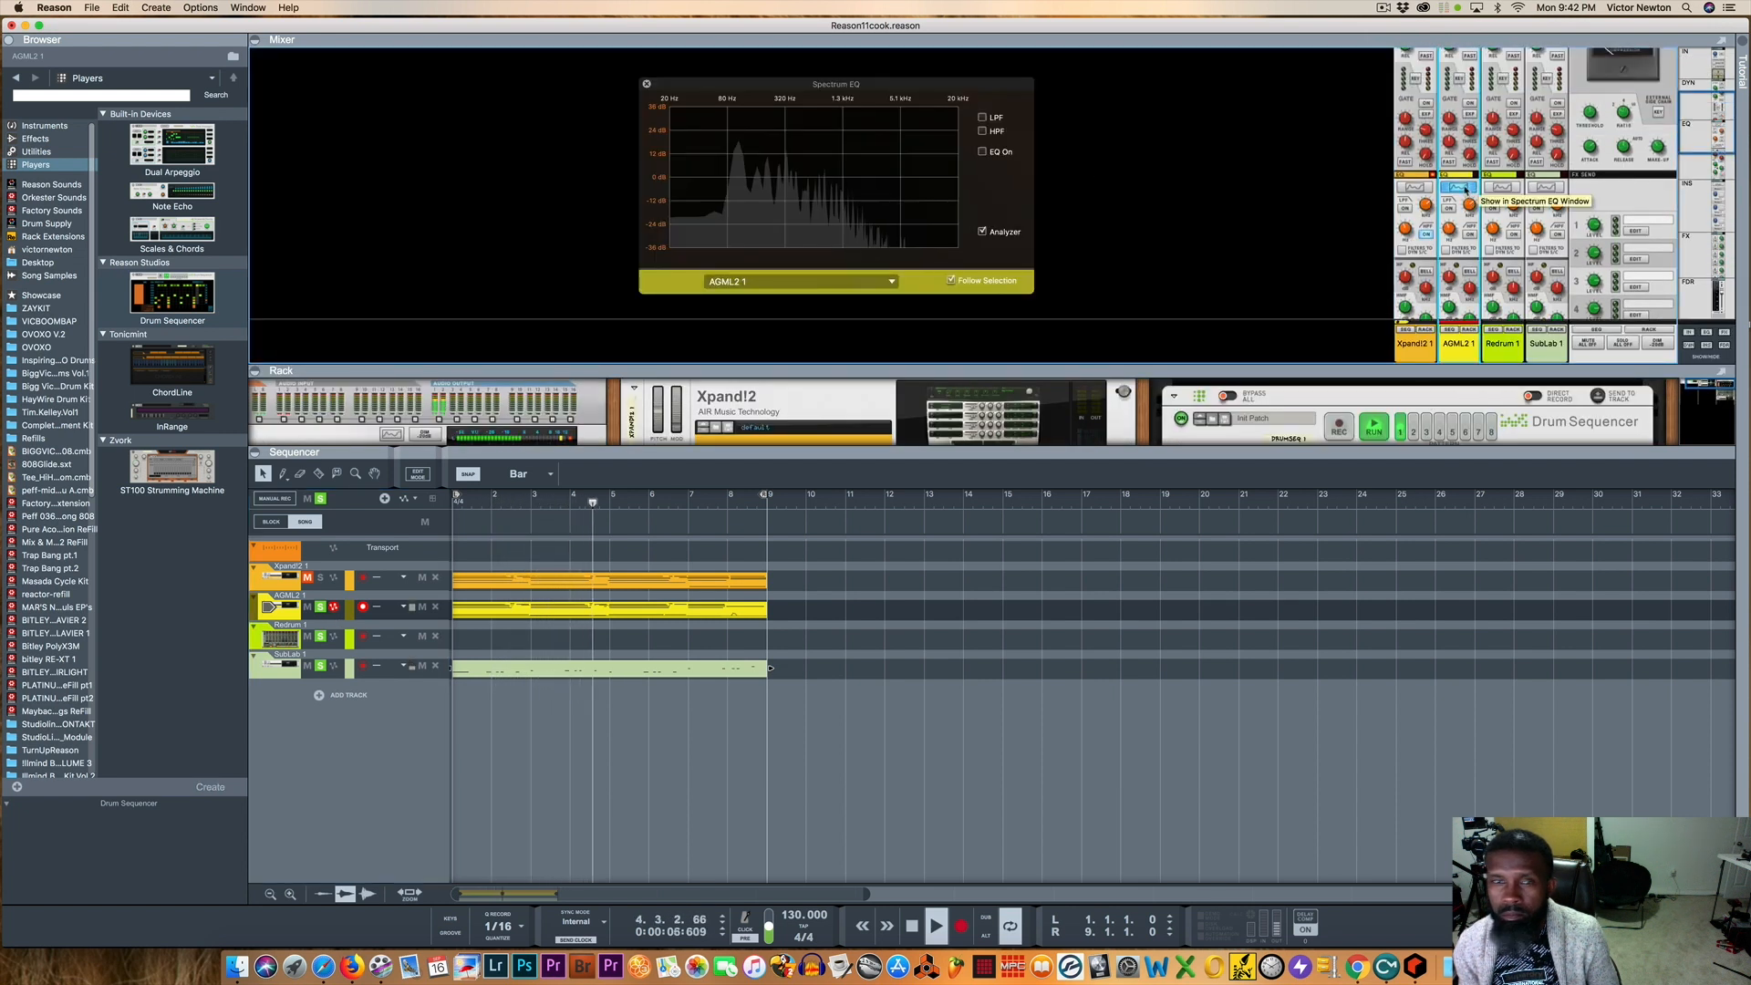
left_click(983, 131)
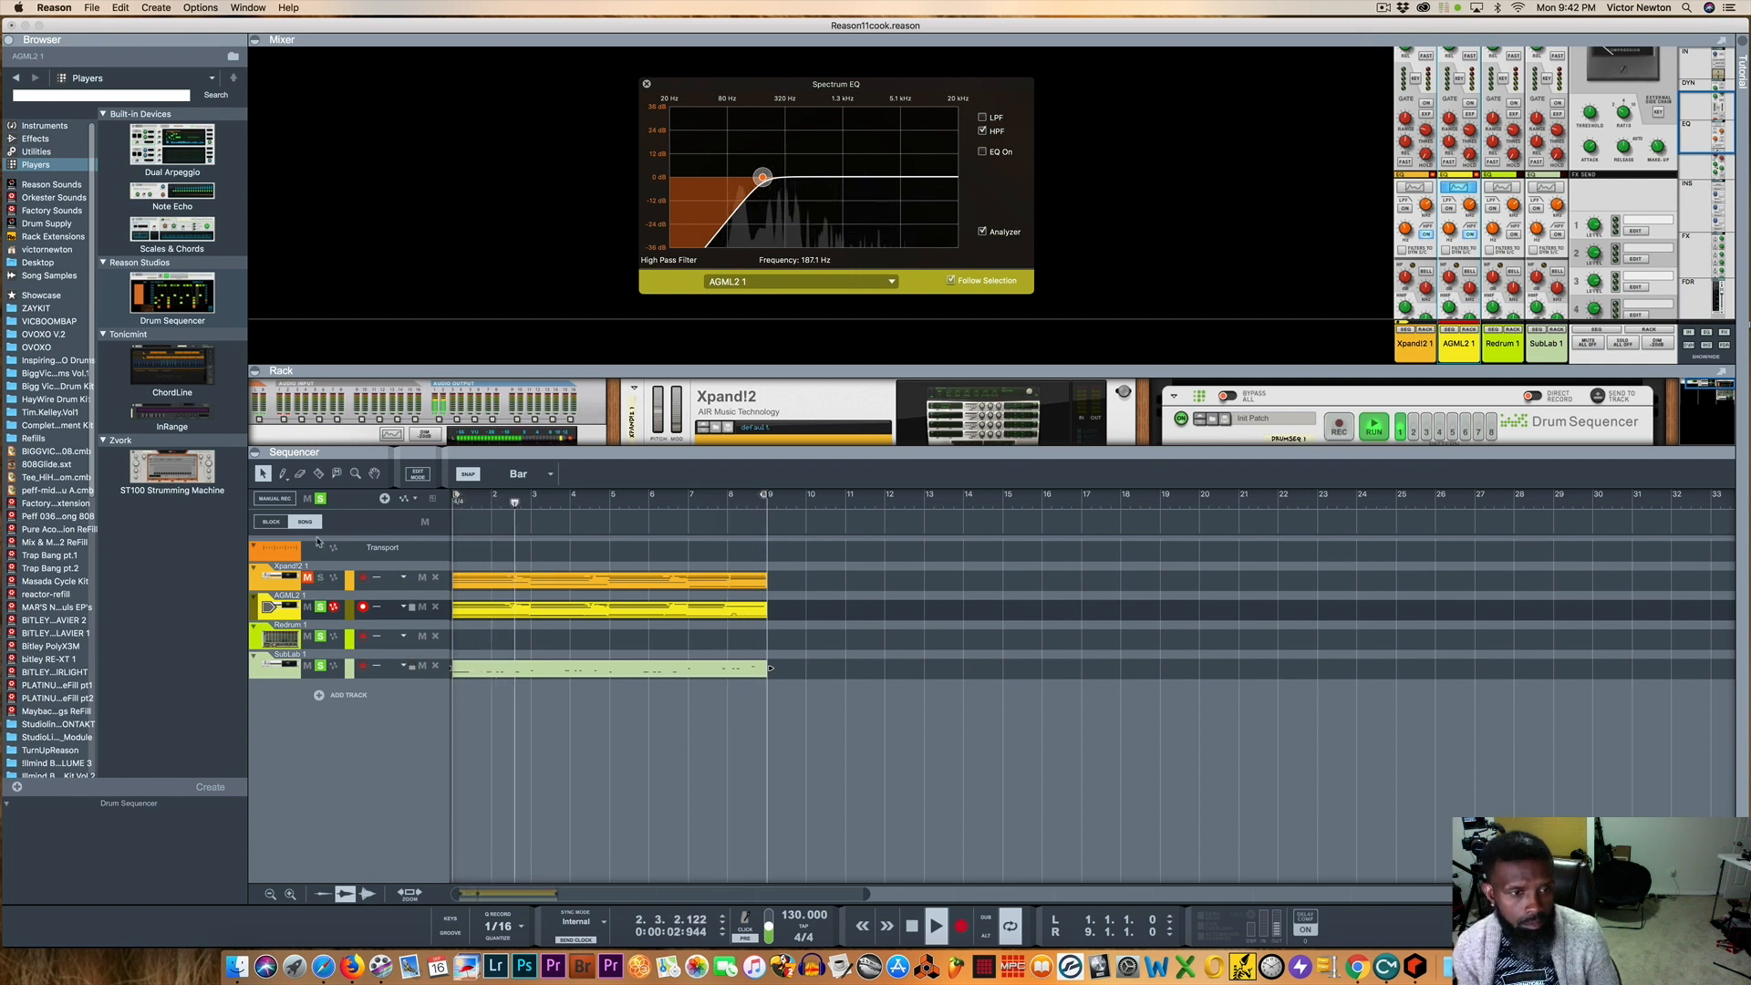
left_click(320, 499)
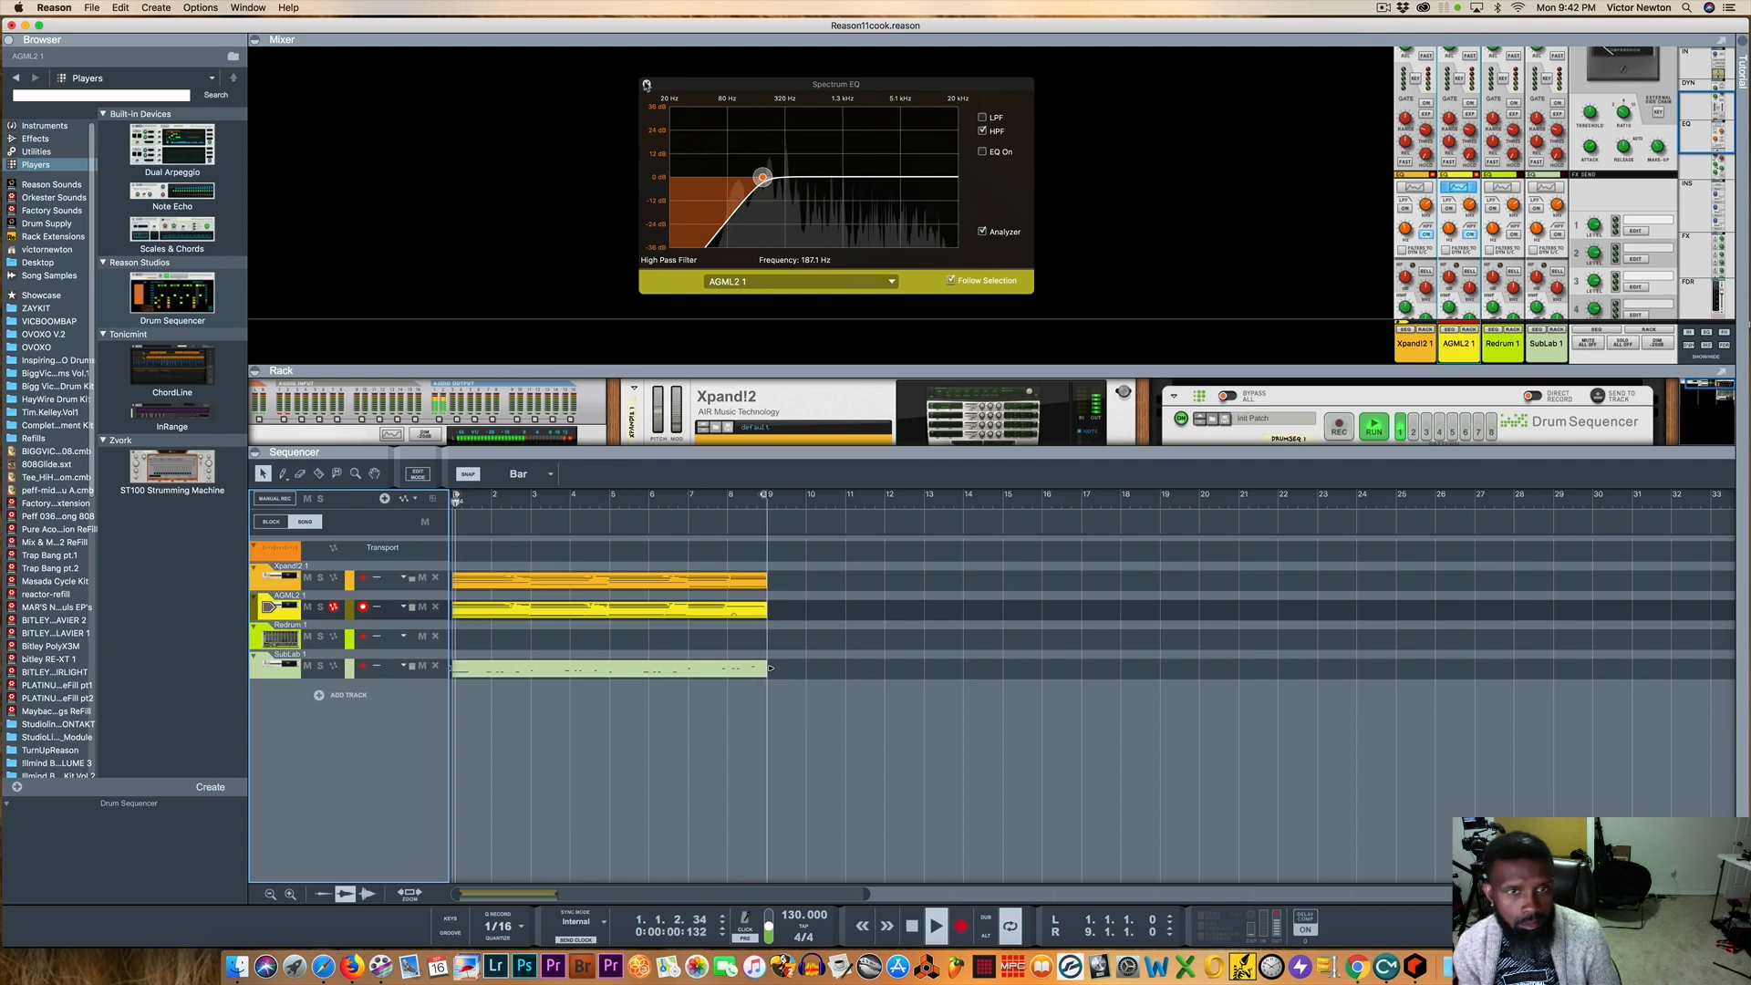
left_click(646, 85)
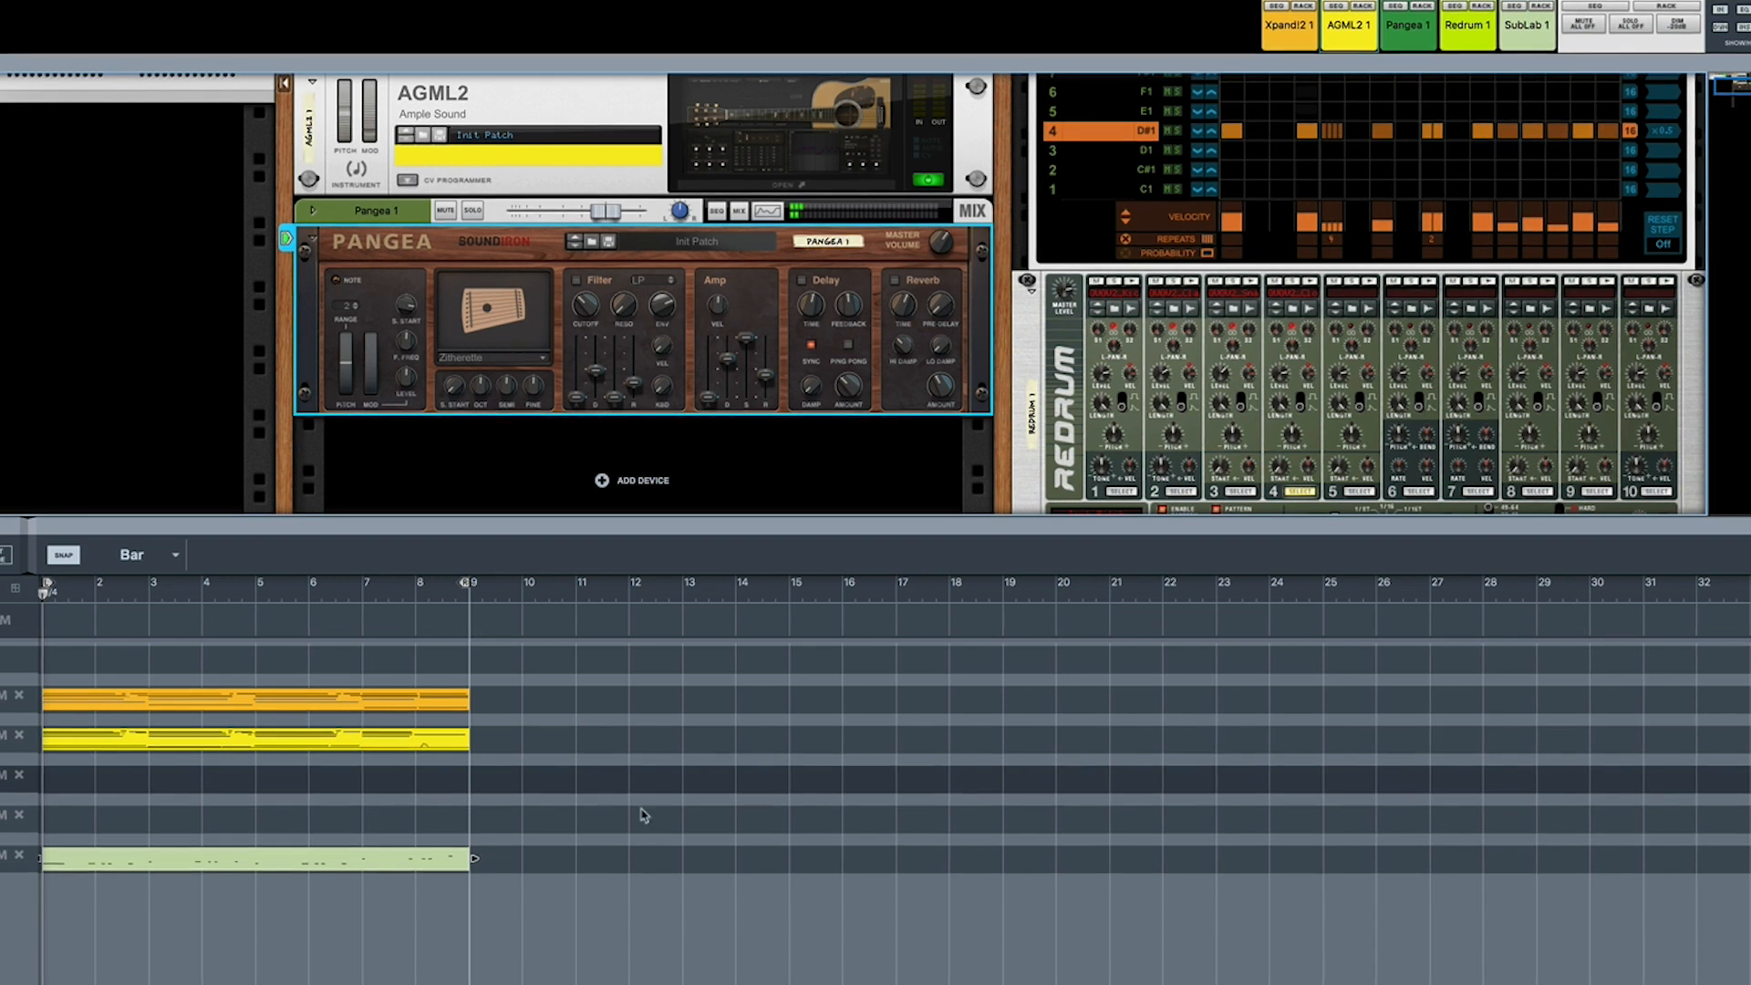
- Record a part over the eight-bar loop on the Pangea track and turn on Pangea's Reverb and Delay
left_click(729, 921)
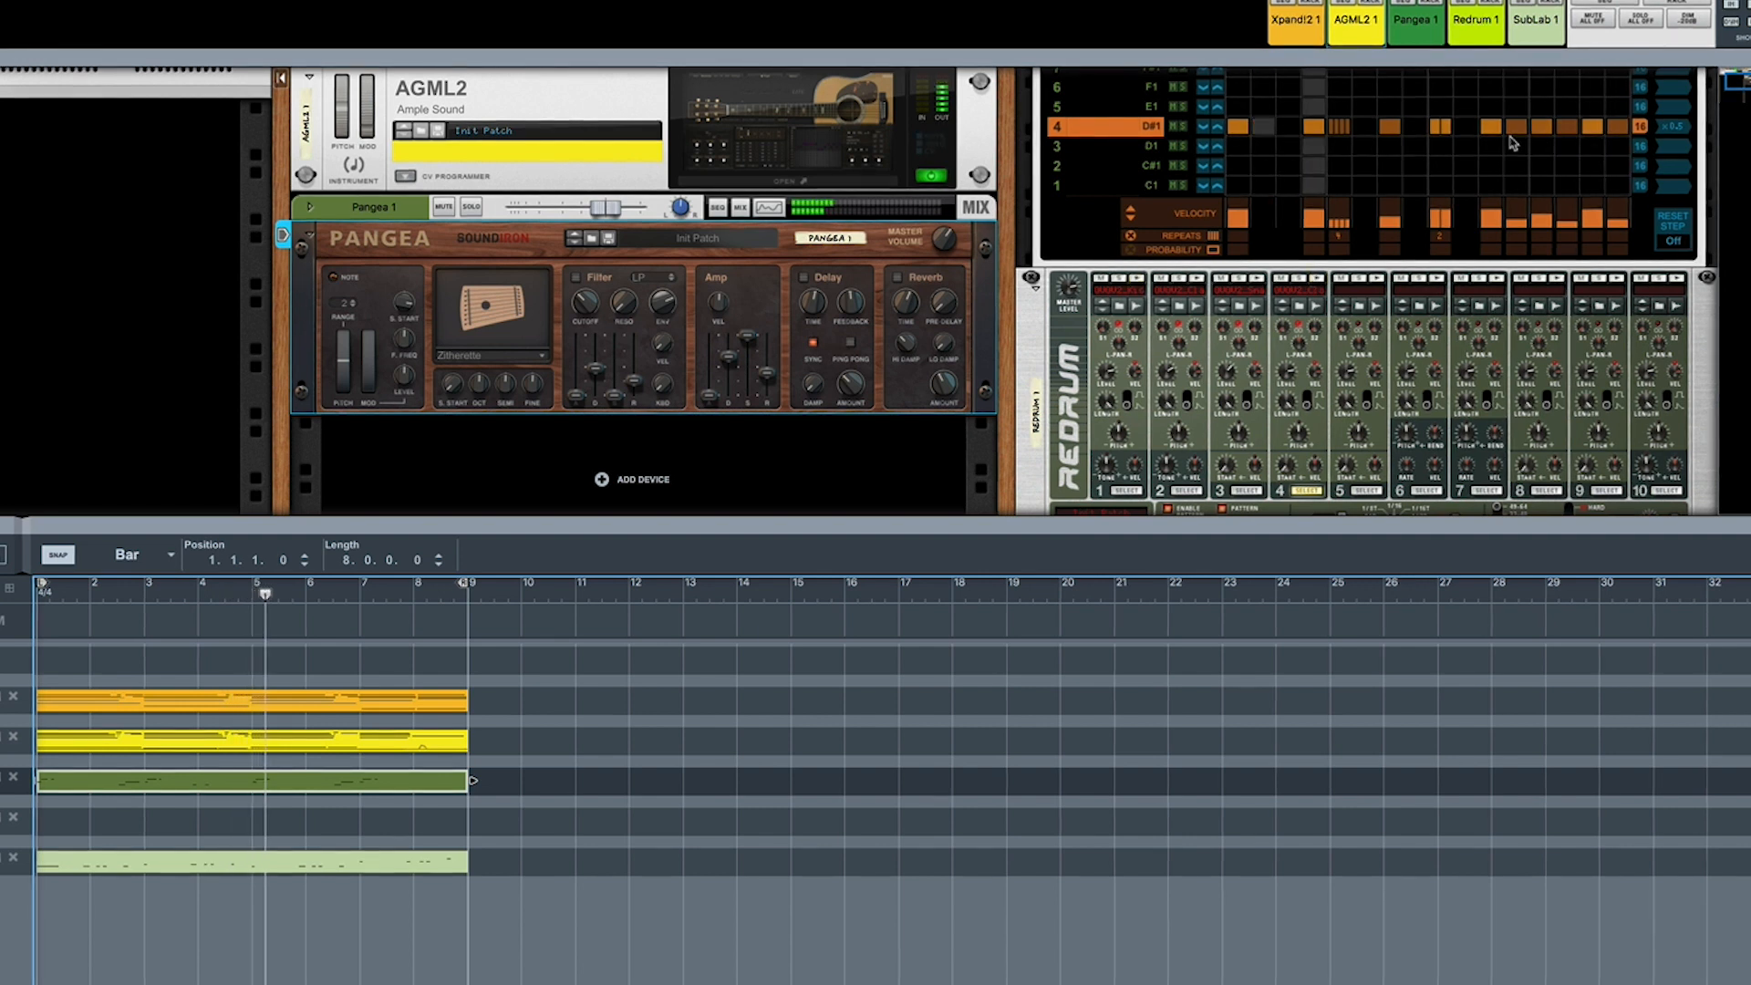
left_click(898, 278)
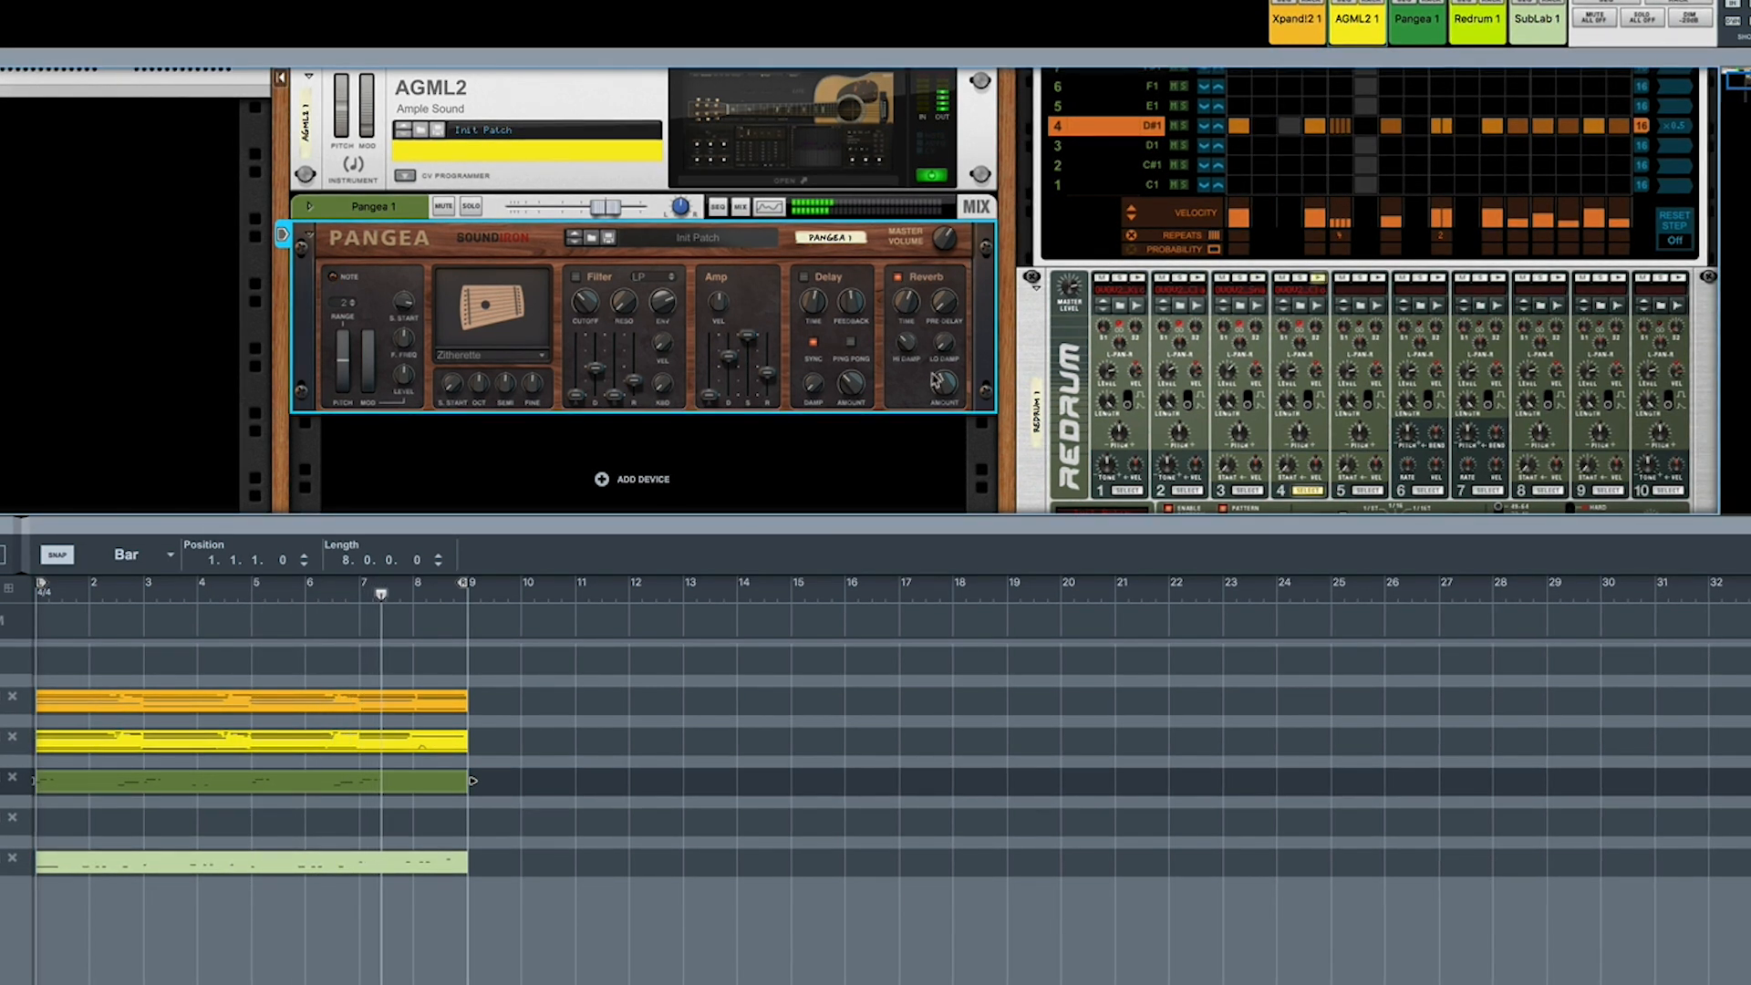
left_click(803, 276)
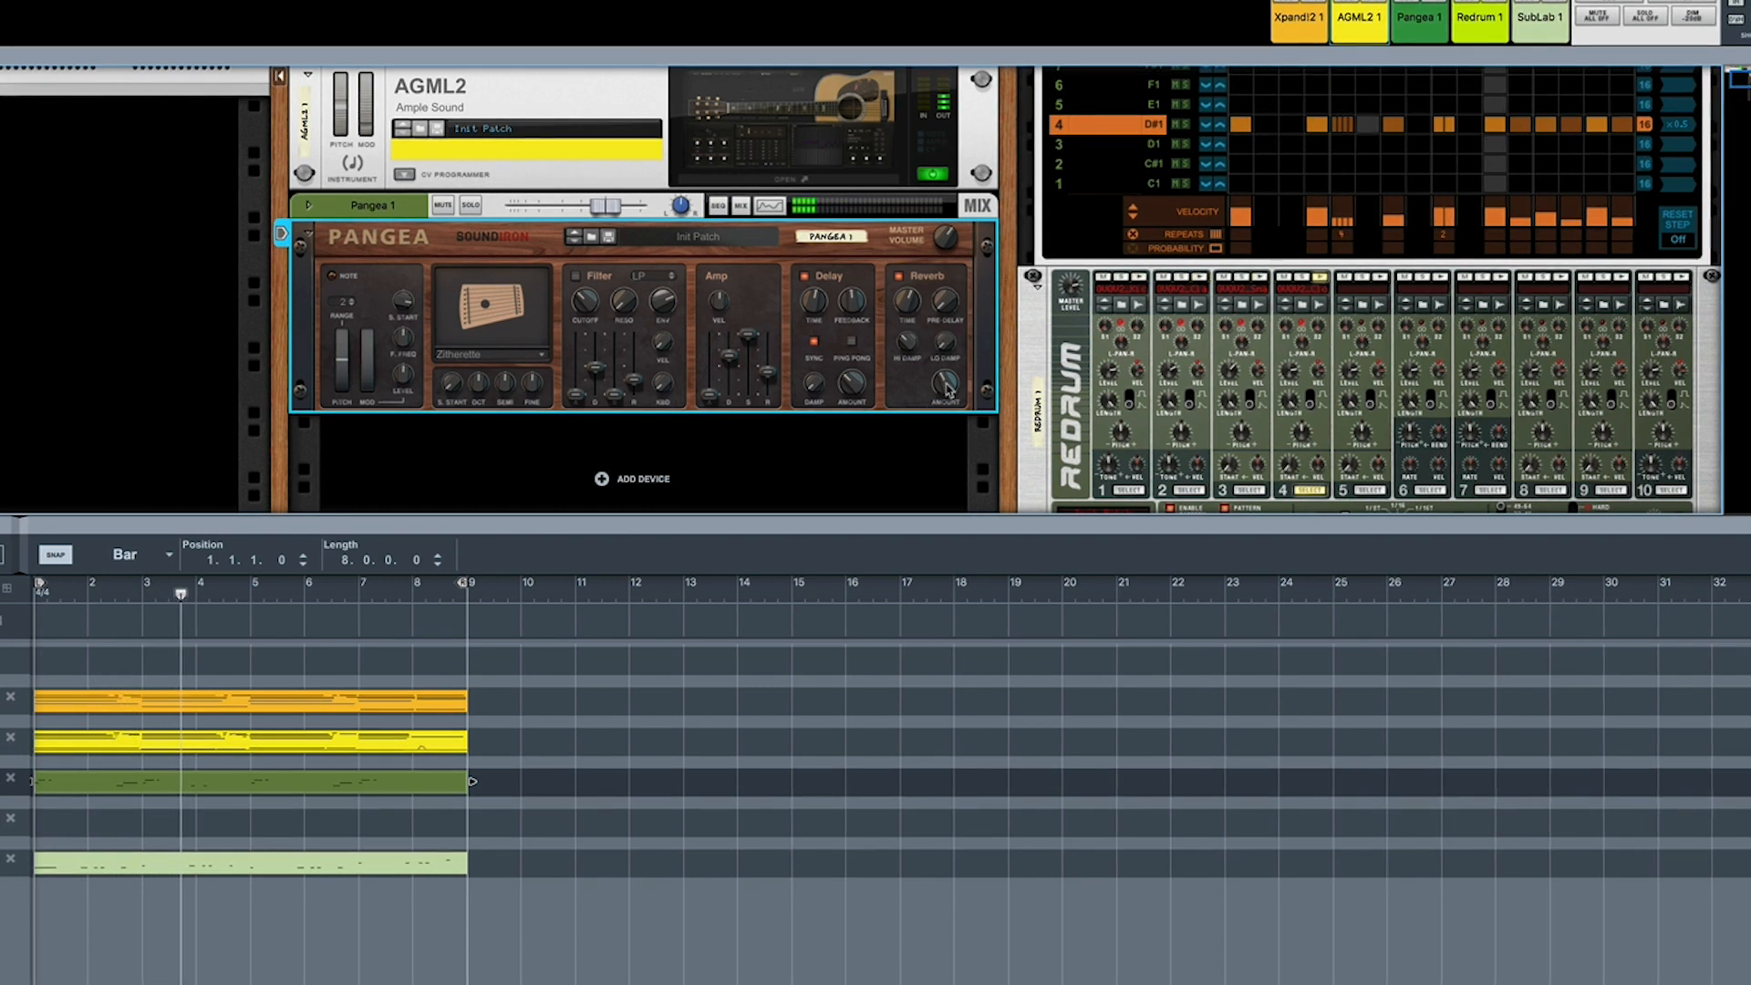
mouse_move(953, 384)
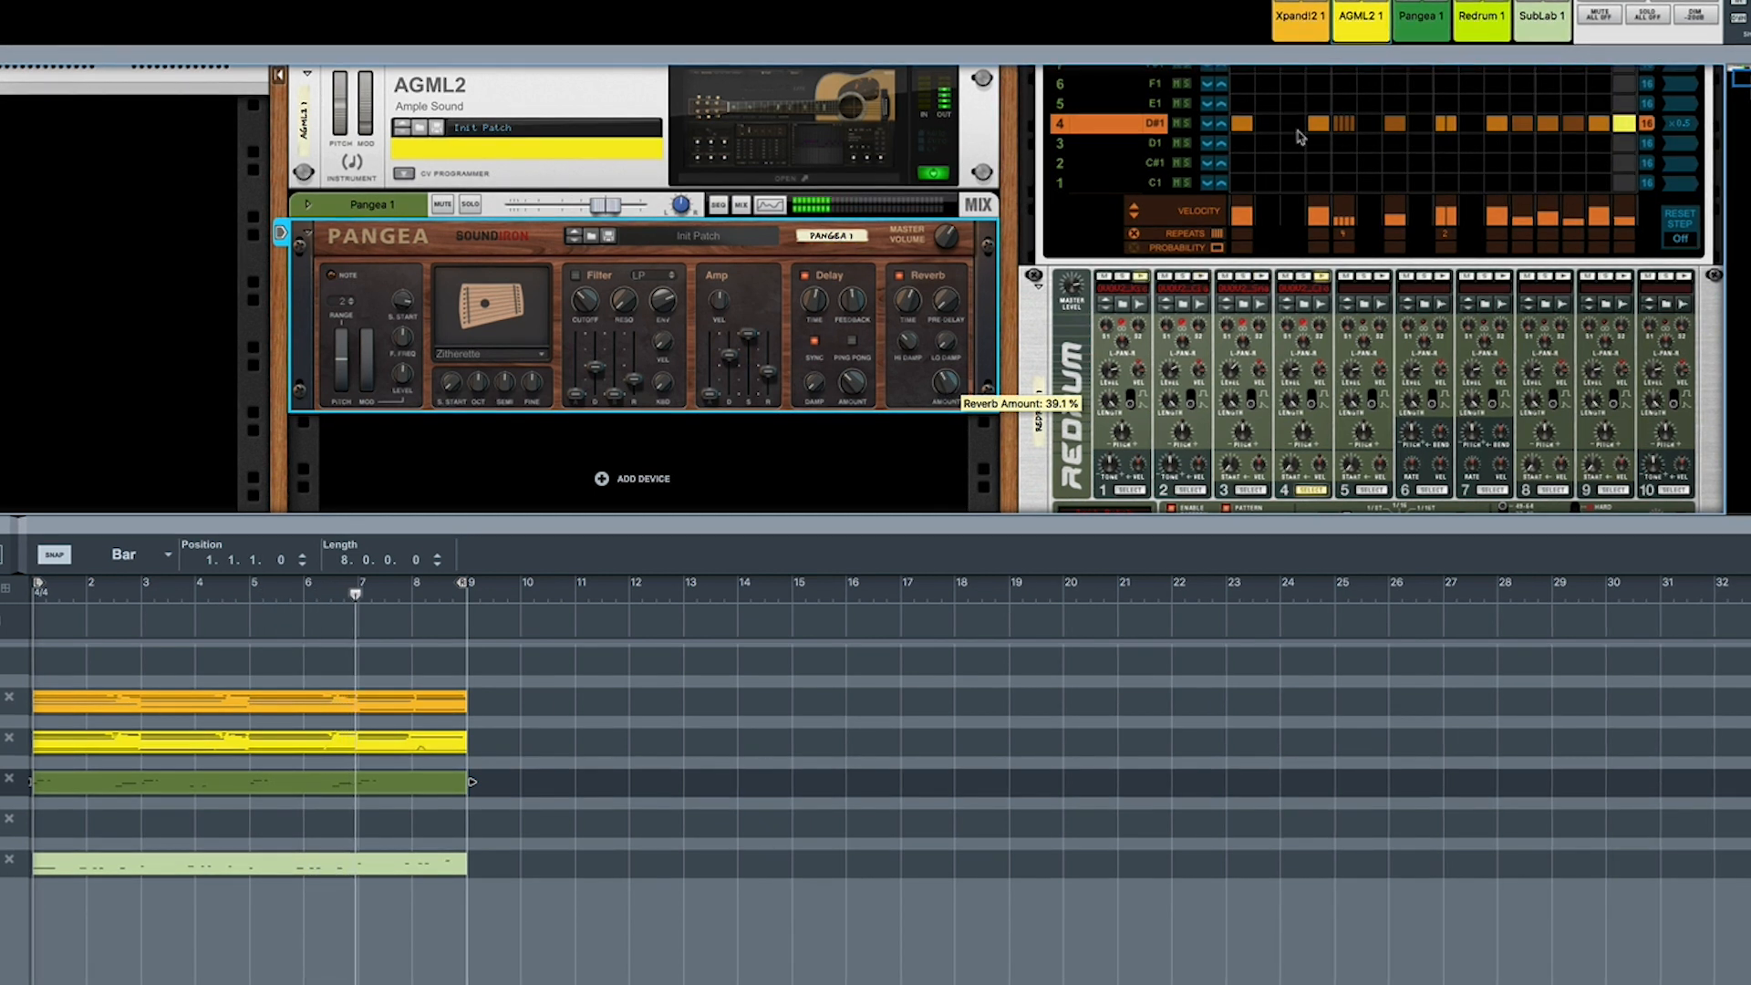
- Enlarge the mixer and lower the Pangea channel's level to -7.33 dB
left_click_drag(1449, 55, 1460, 301)
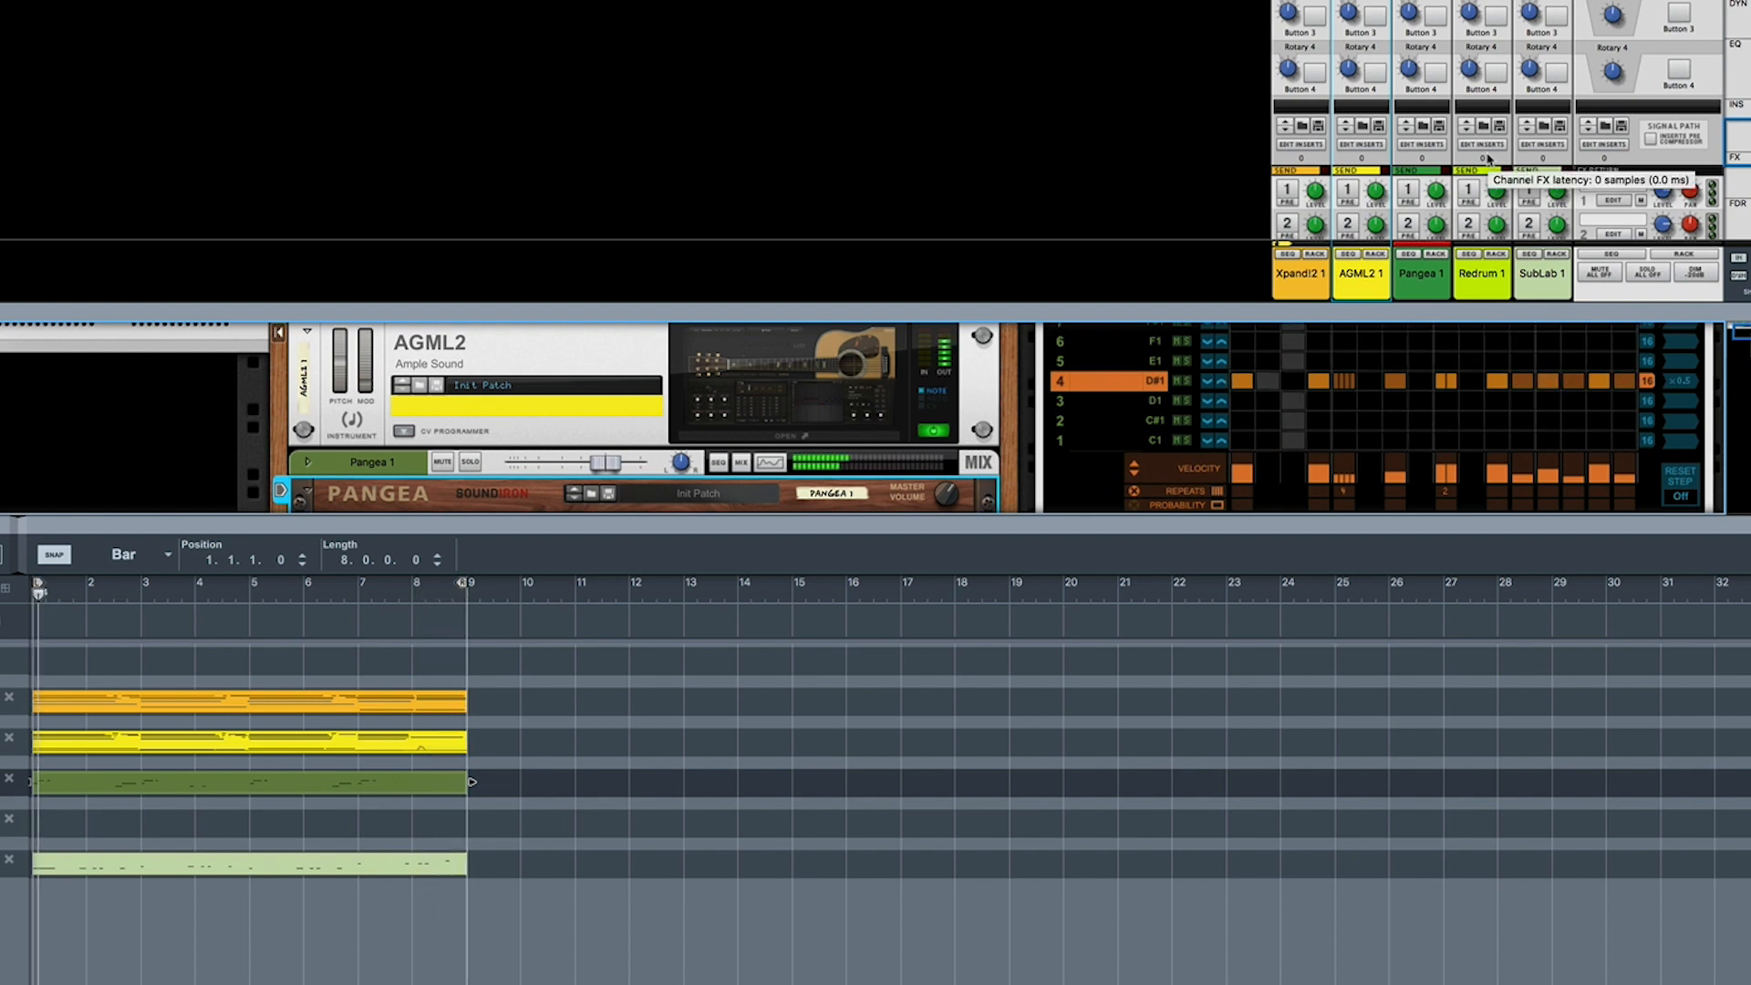
scroll(1489, 158, "down", 5)
left_click_drag(1438, 119, 1437, 149)
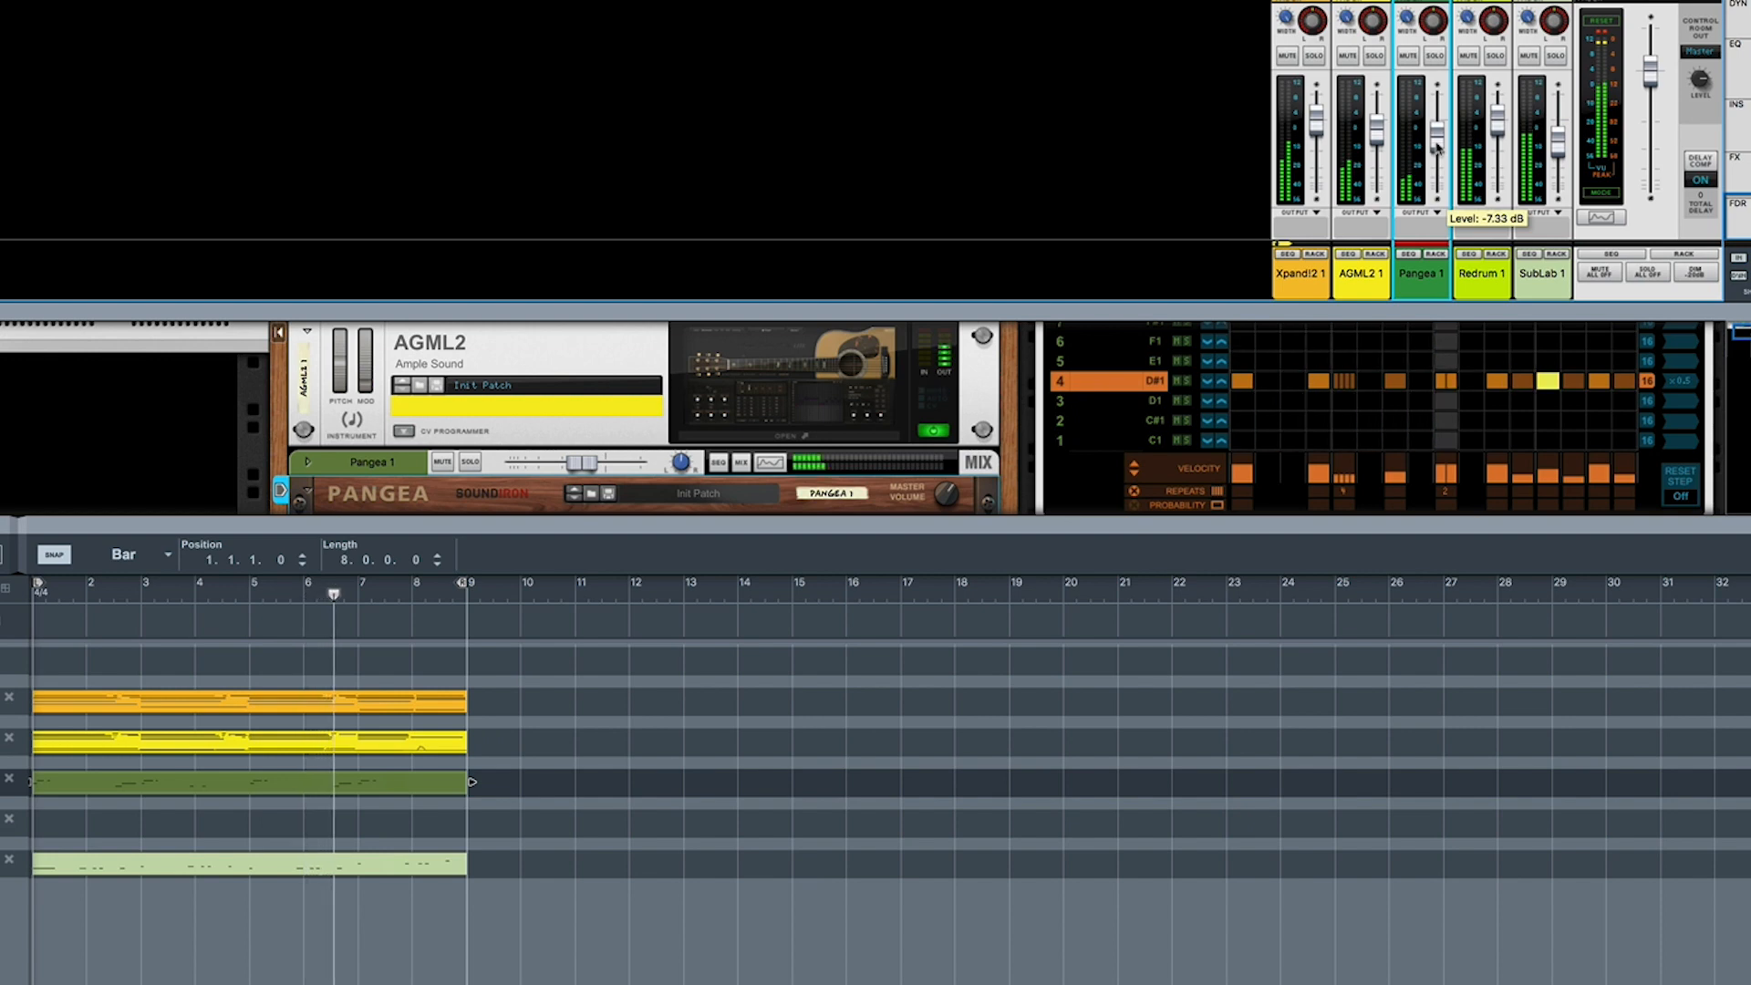
- Record a part over the eight-bar loop on the Basic Square track
left_click(966, 936)
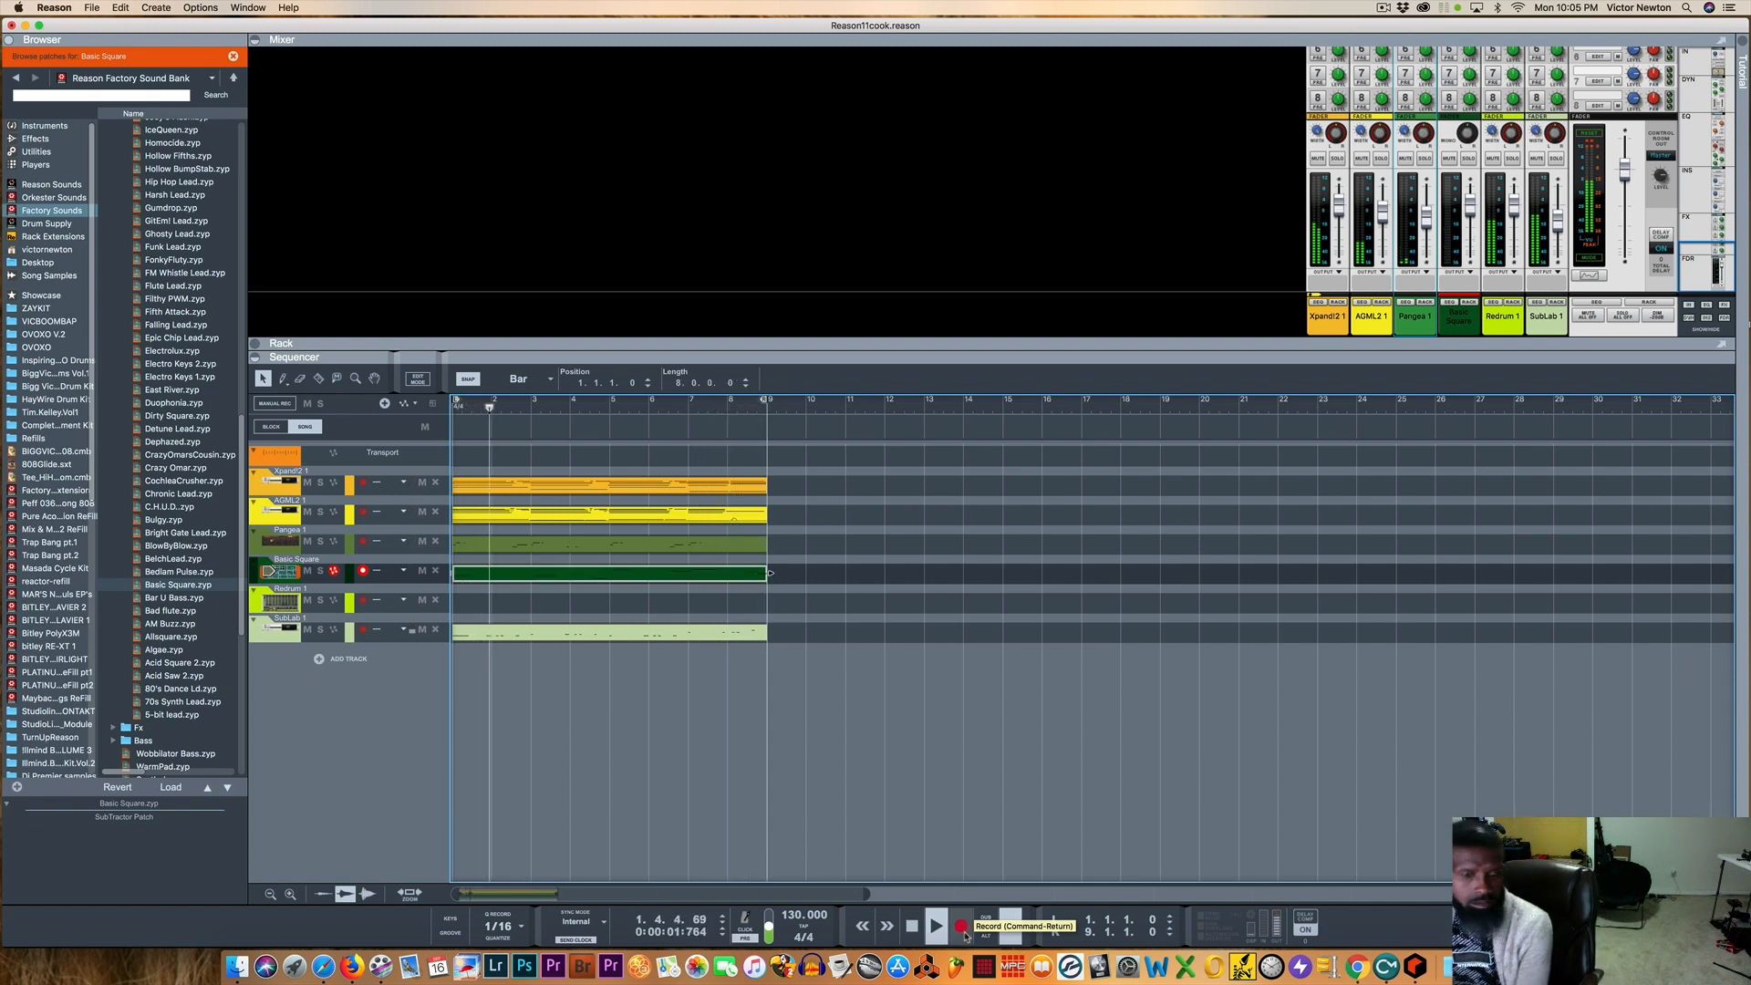
left_click(963, 927)
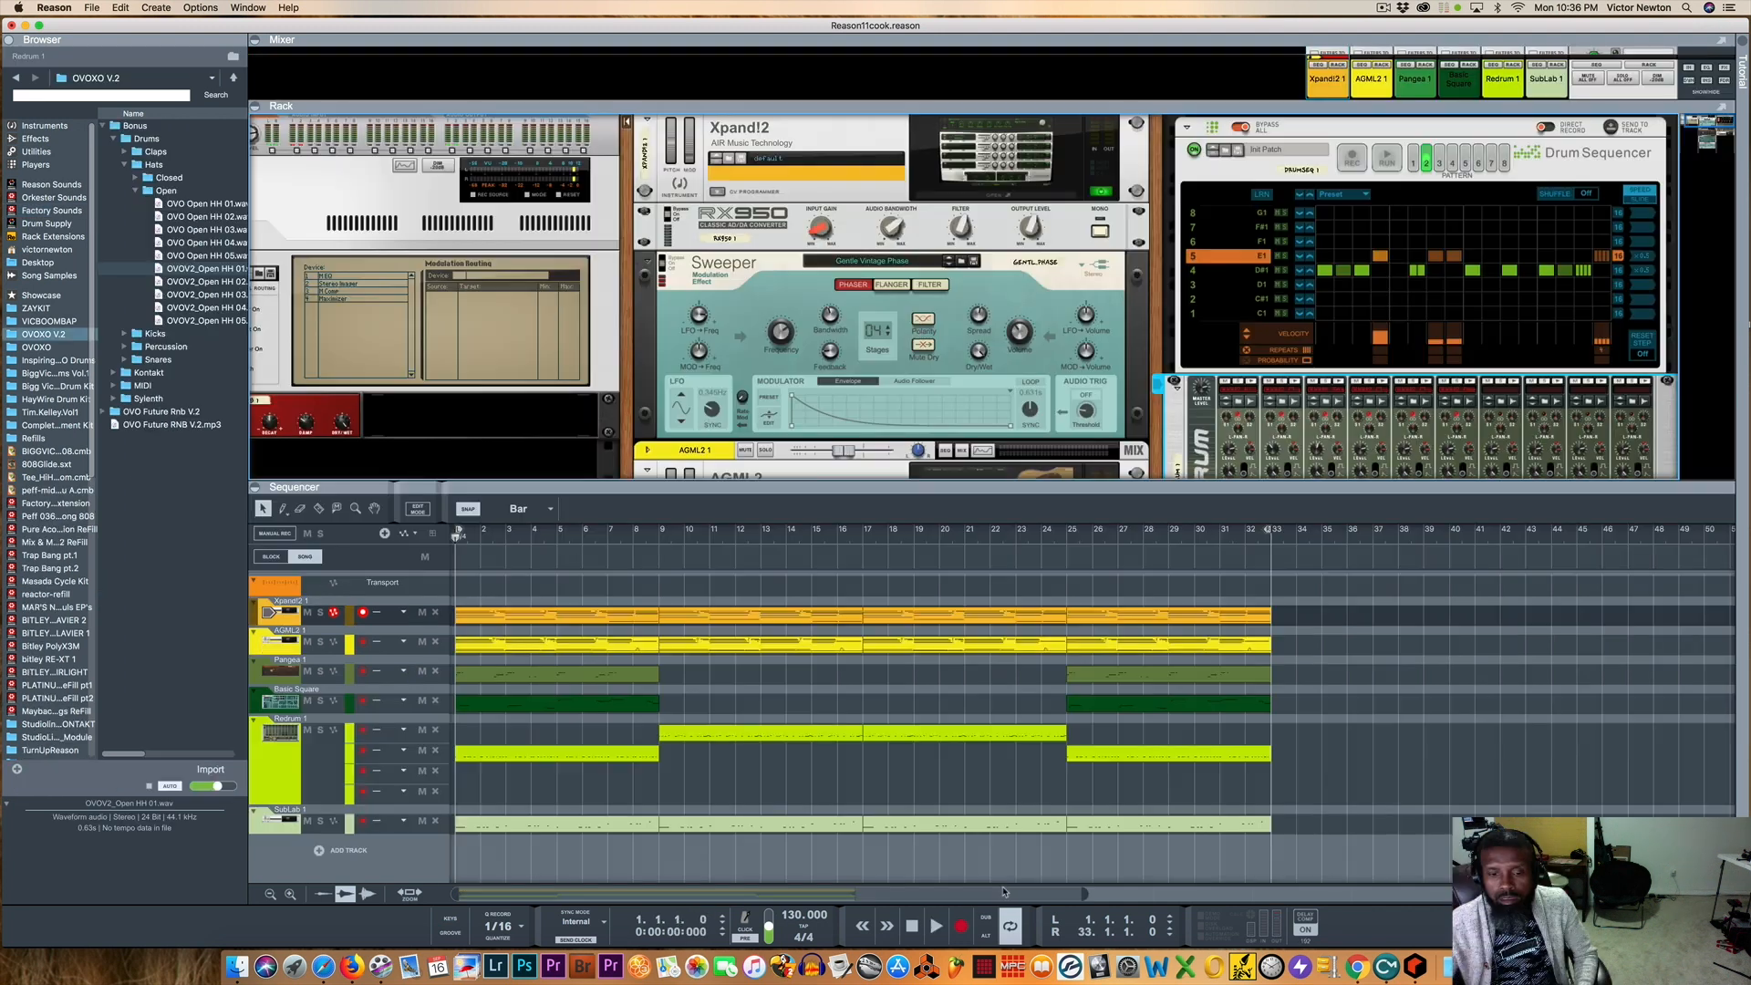
- Play the full arrangement from the beginning
left_click(935, 927)
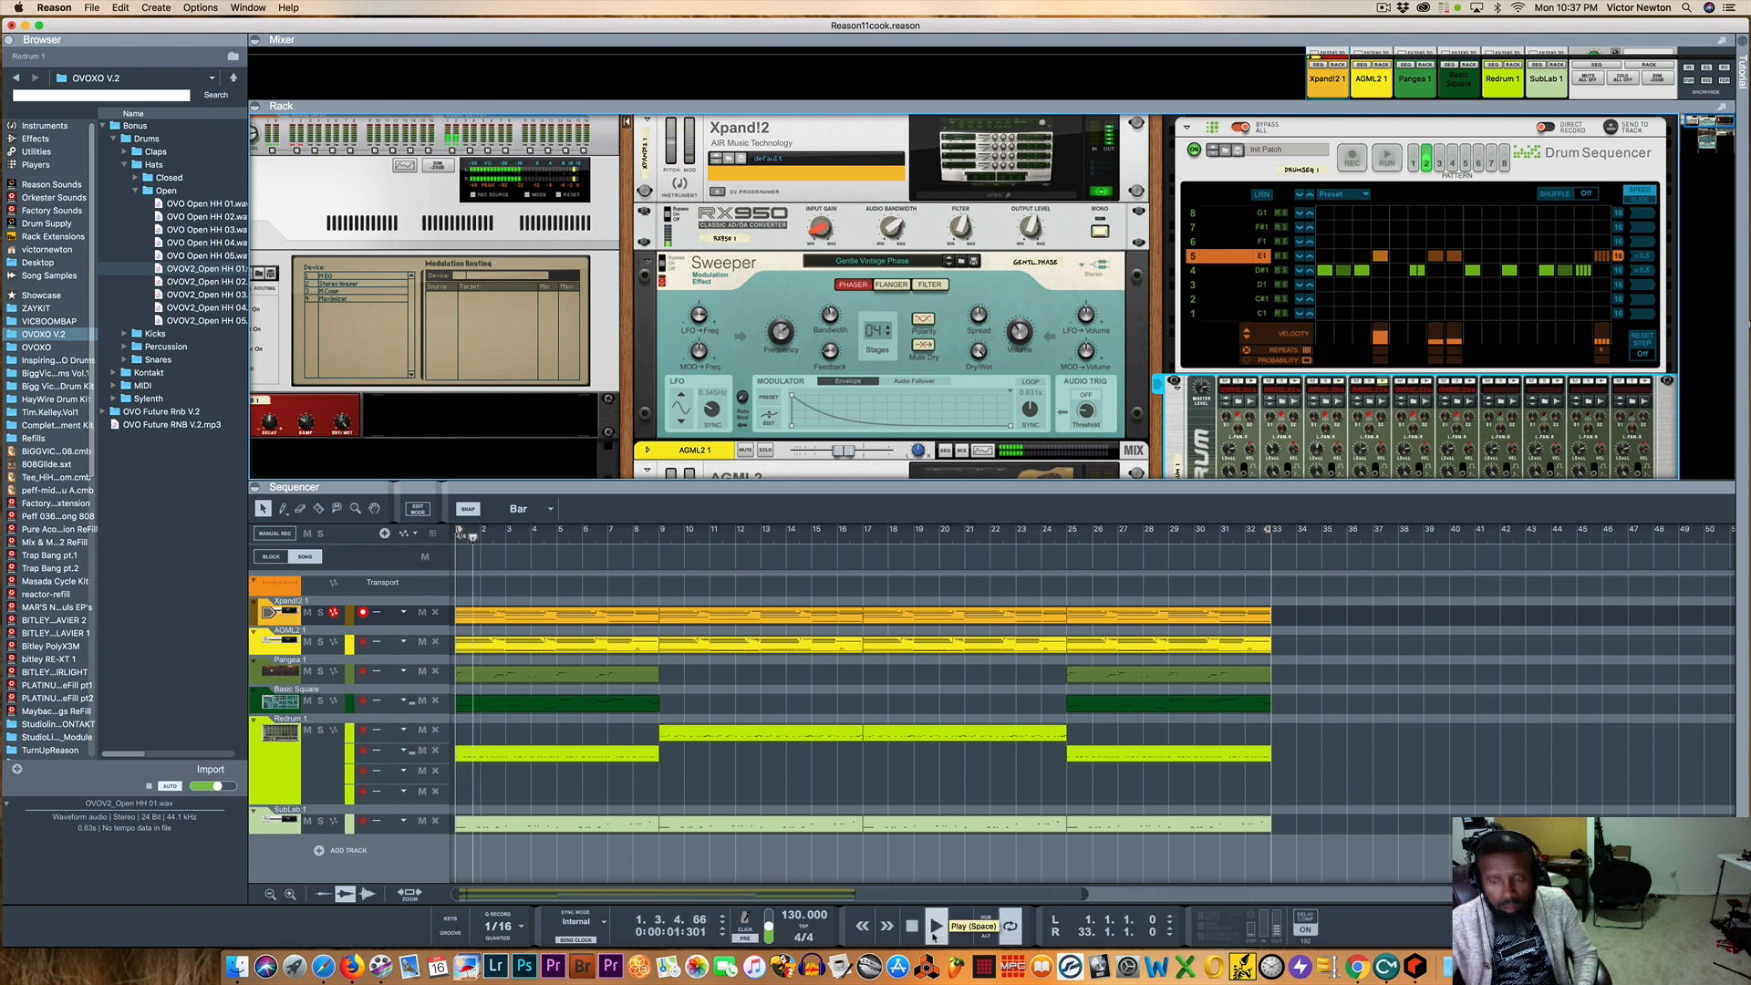